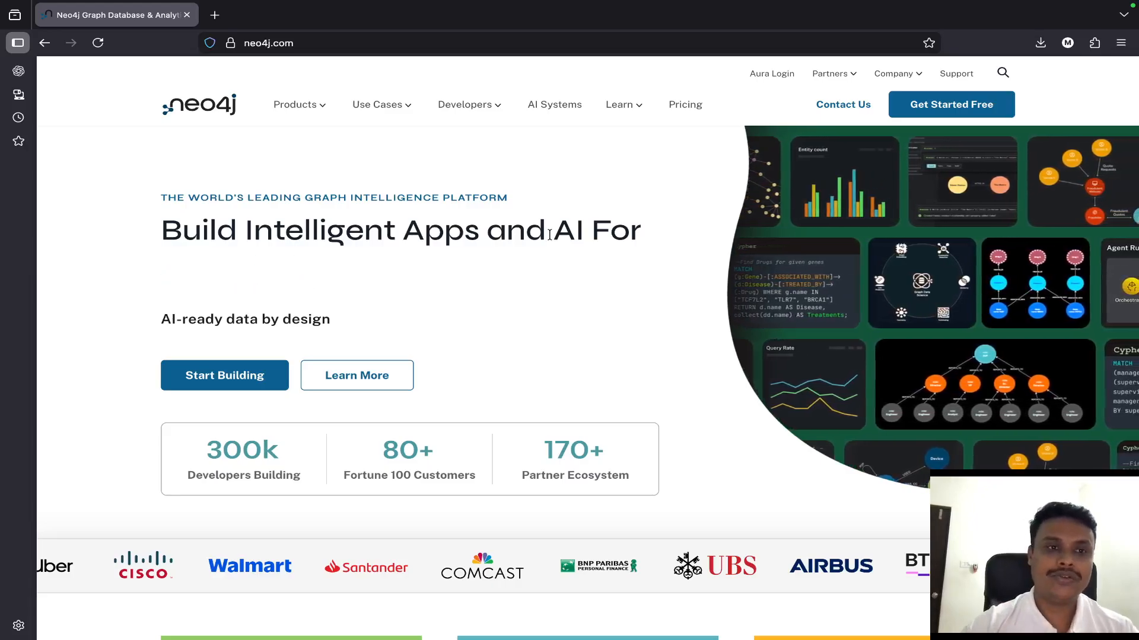
scroll(549, 235, "down", 1)
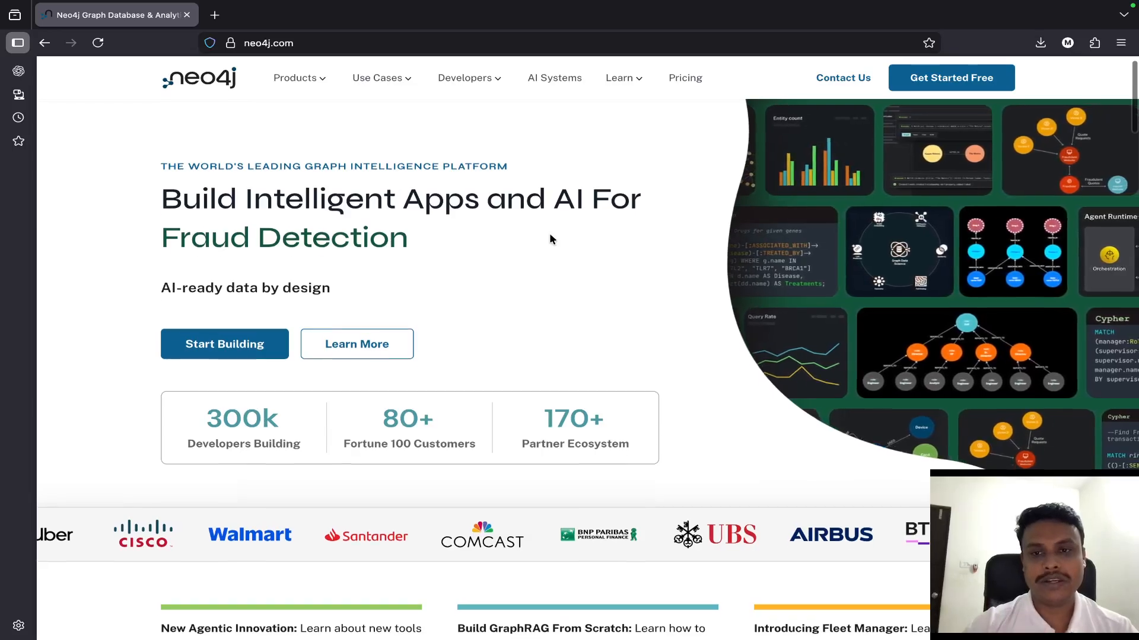
scroll(549, 238, "up", 1)
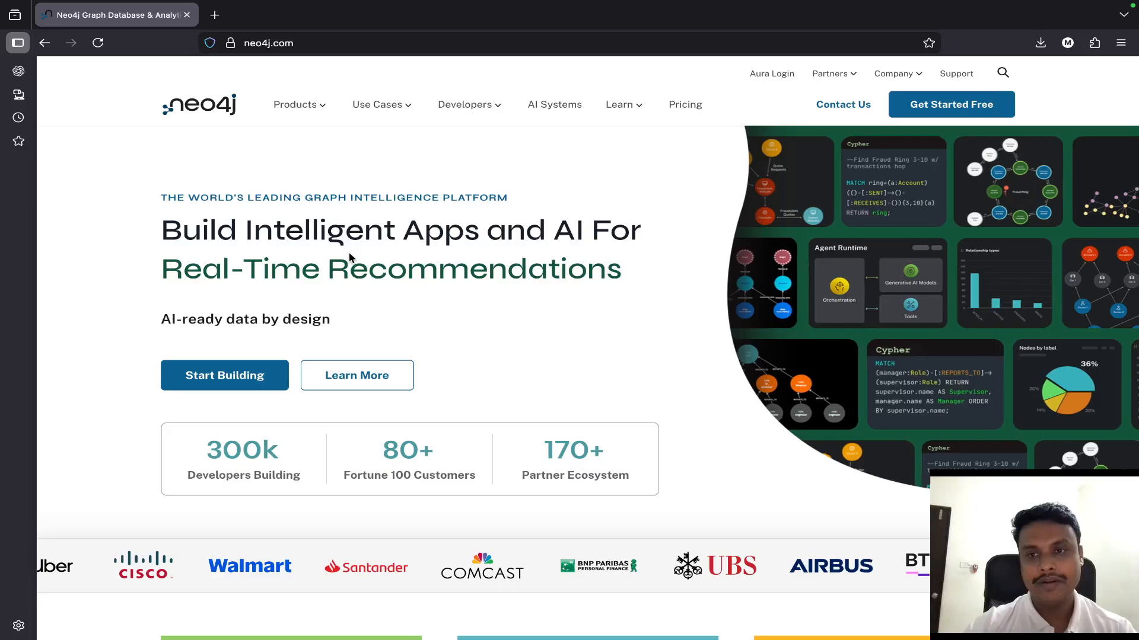
scroll(348, 255, "down", 2)
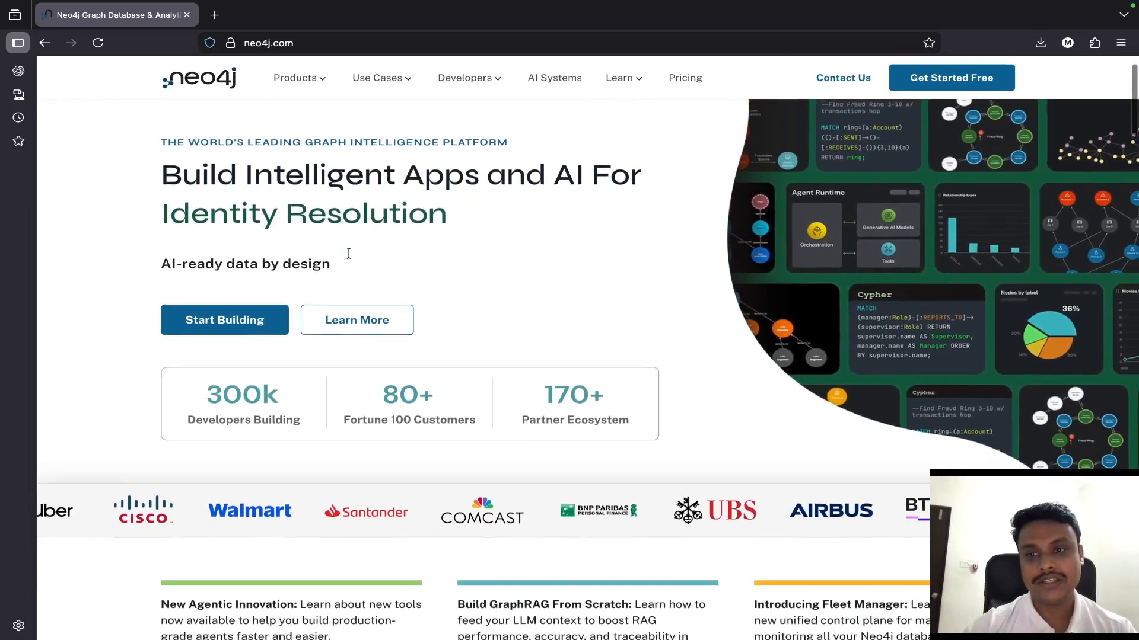
scroll(348, 254, "up", 2)
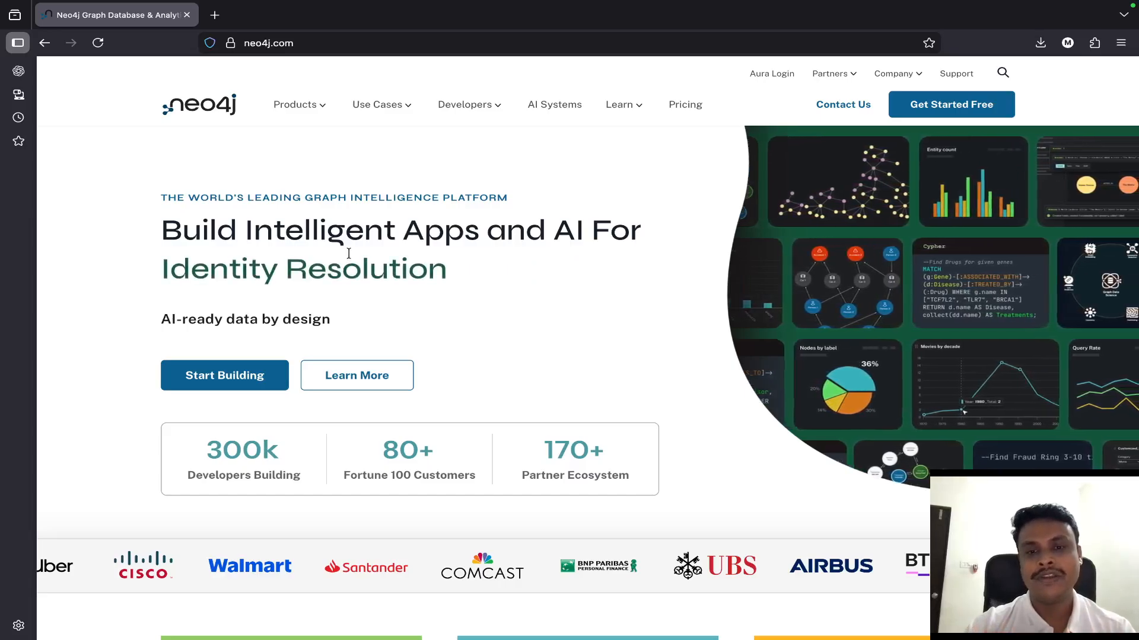
scroll(348, 255, "down", 3)
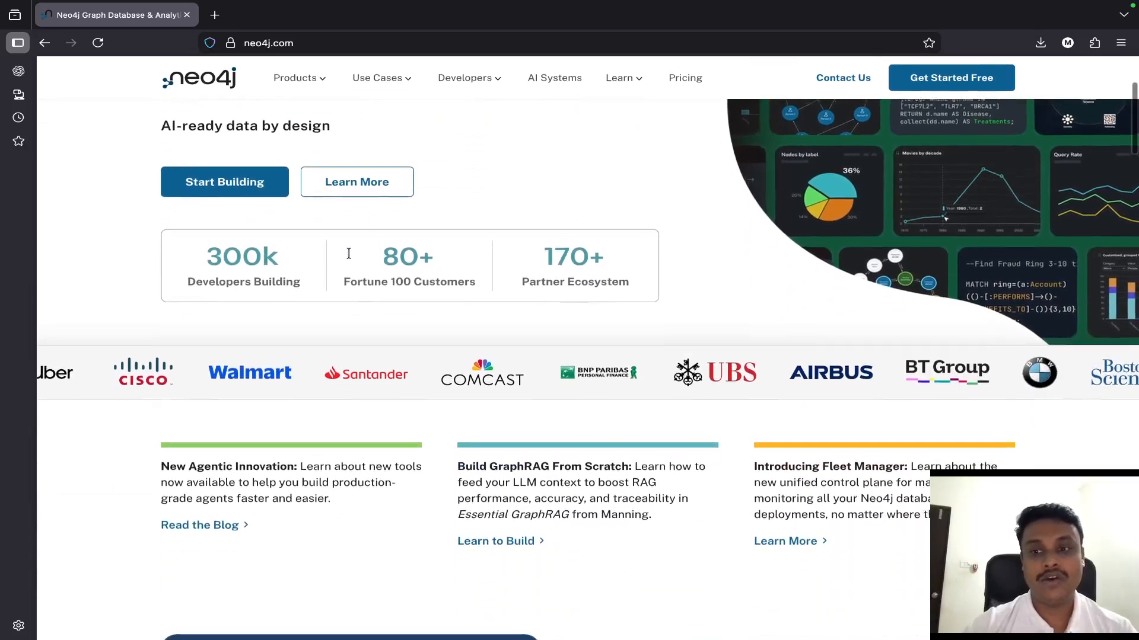
scroll(700, 305, "up", 3)
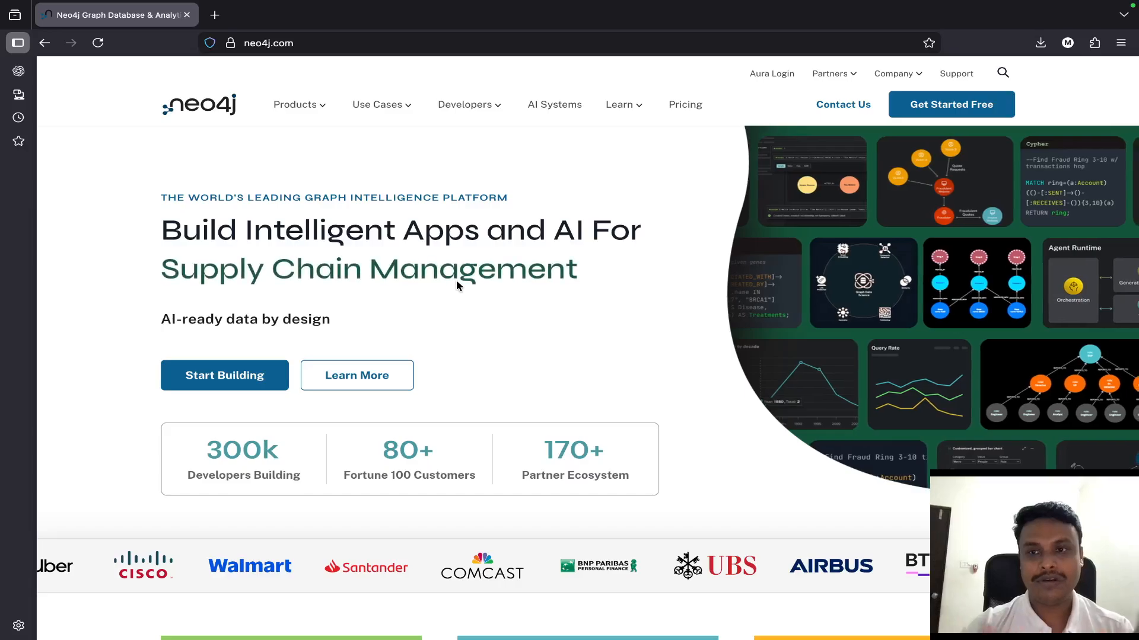
- Start building with Neo4j from the home page to open the Neo4j Aura console
left_click(245, 376)
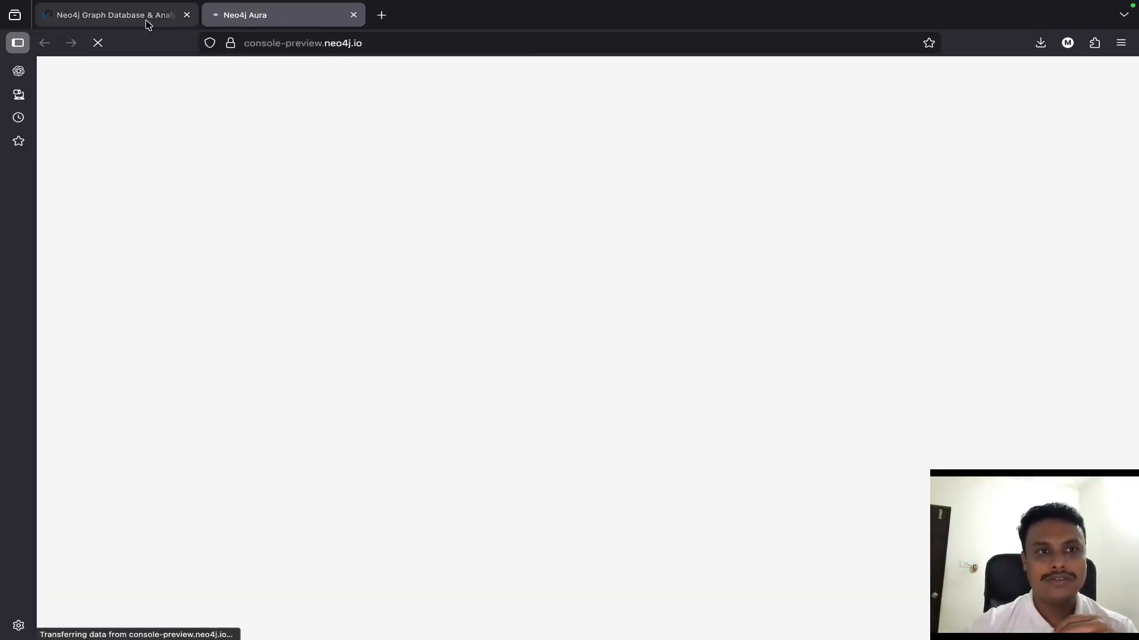
left_click(148, 18)
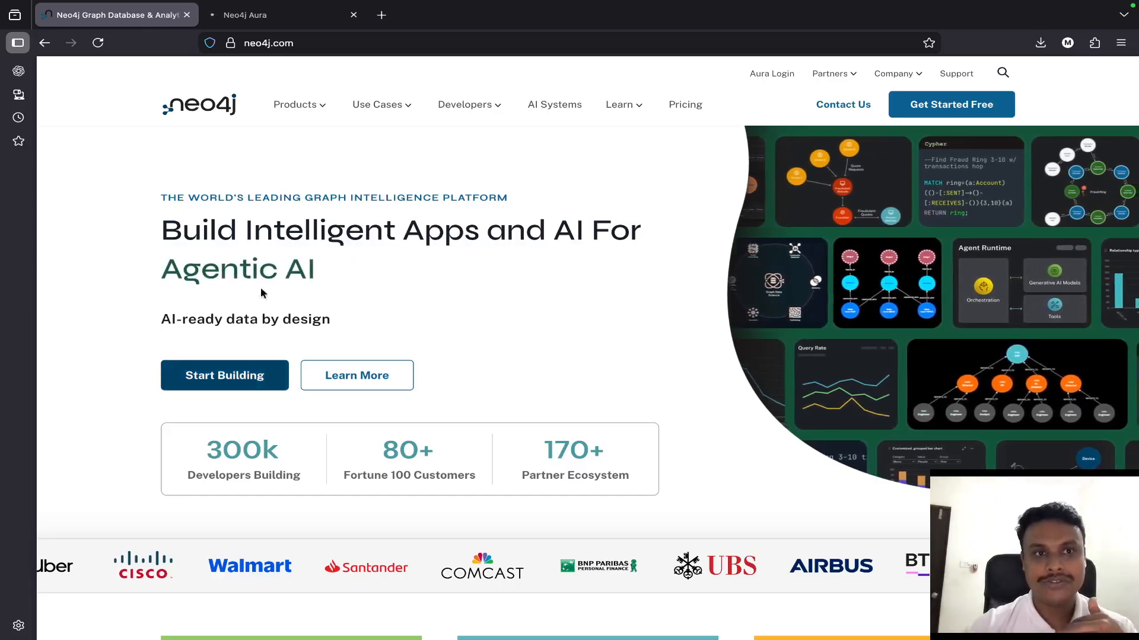
left_click(290, 19)
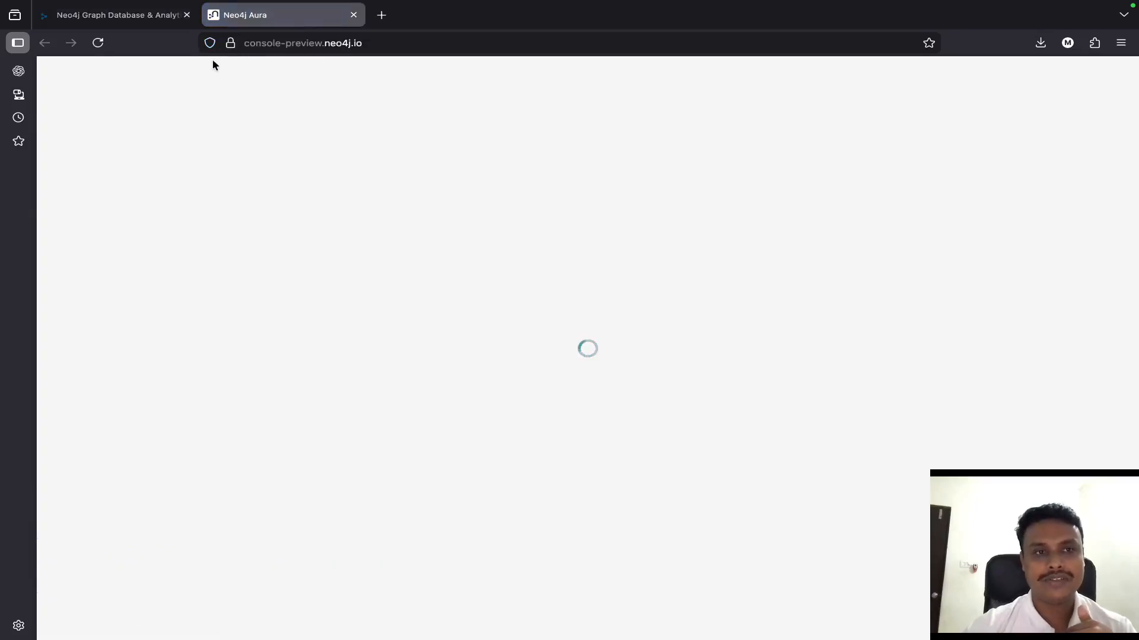
- Look through the Neo4j home page down to the sections on benefits and agentic AI
left_click(152, 21)
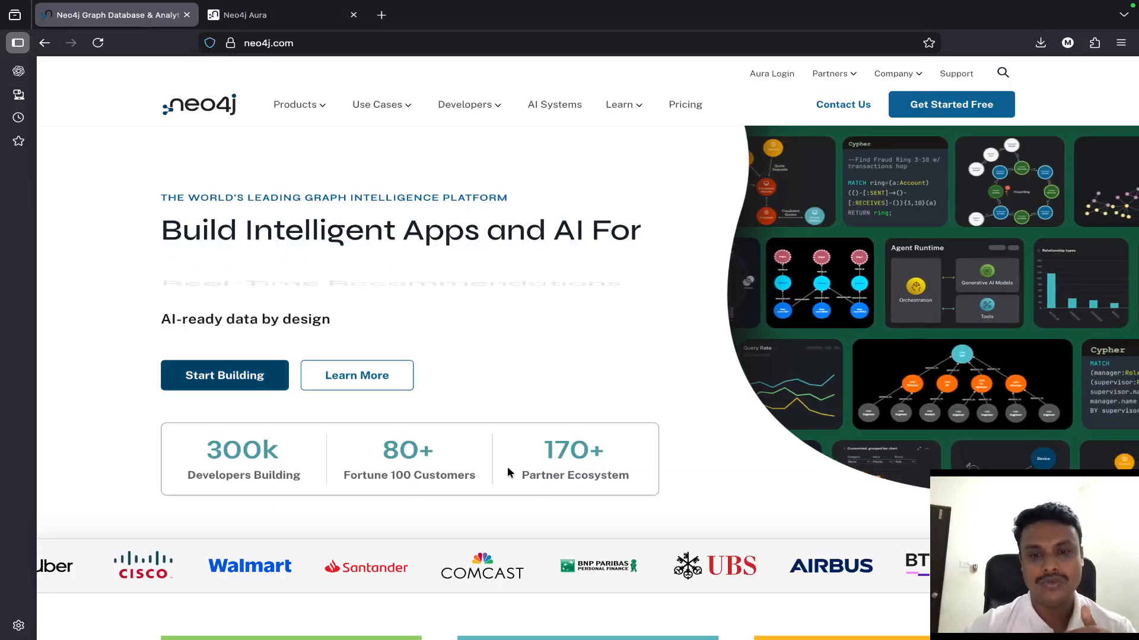
scroll(508, 471, "down", 8)
scroll(508, 468, "down", 5)
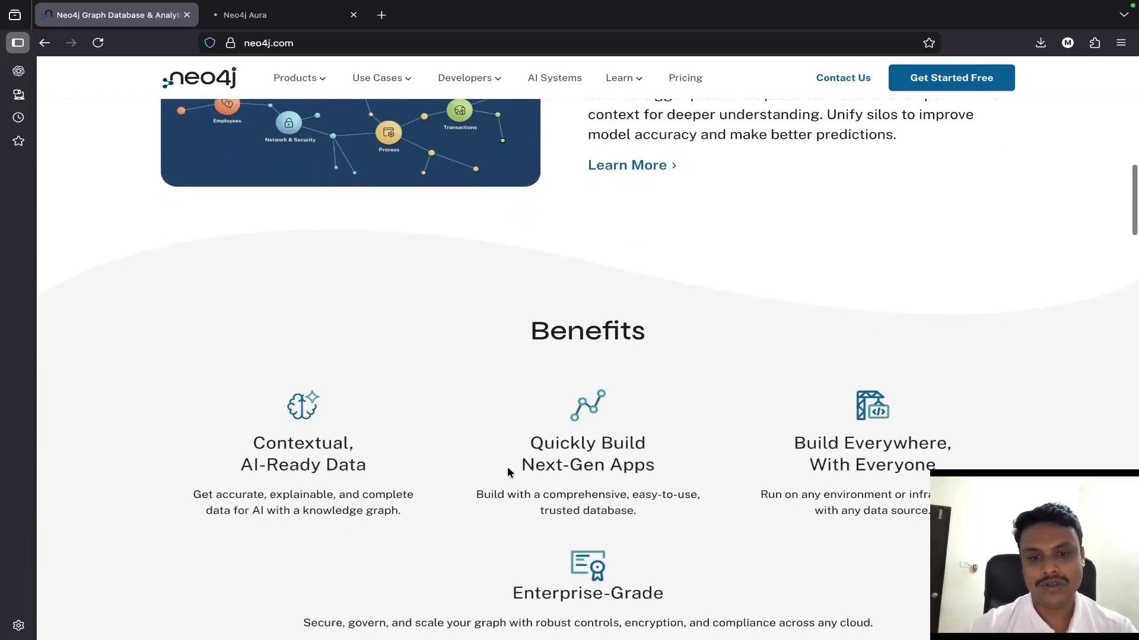
scroll(507, 472, "down", 10)
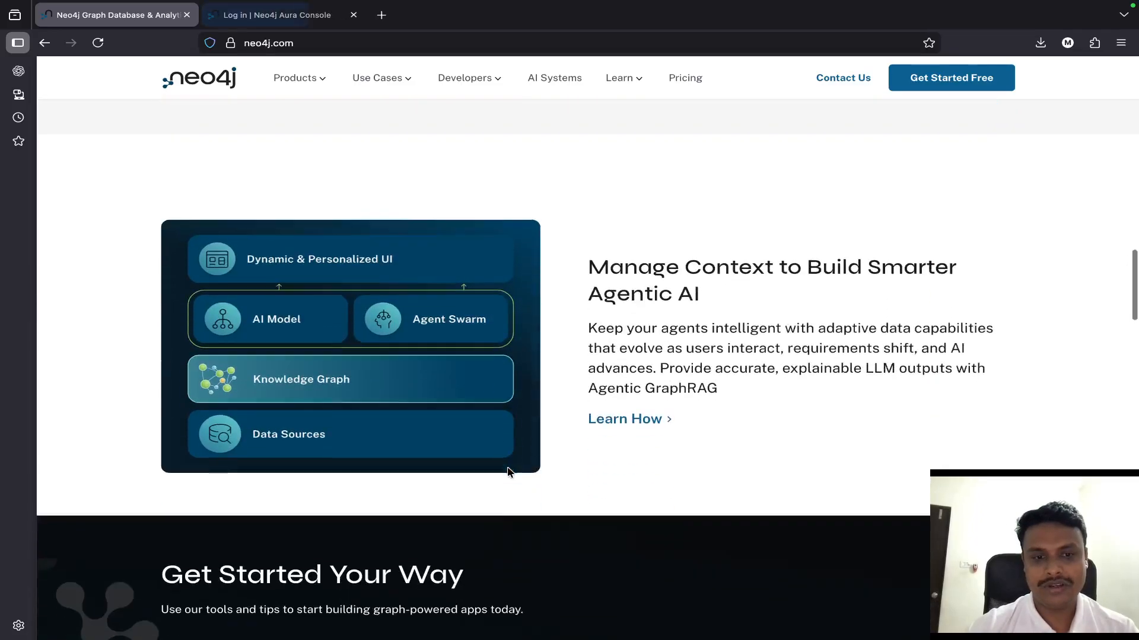
scroll(507, 473, "down", 2)
scroll(506, 473, "up", 10)
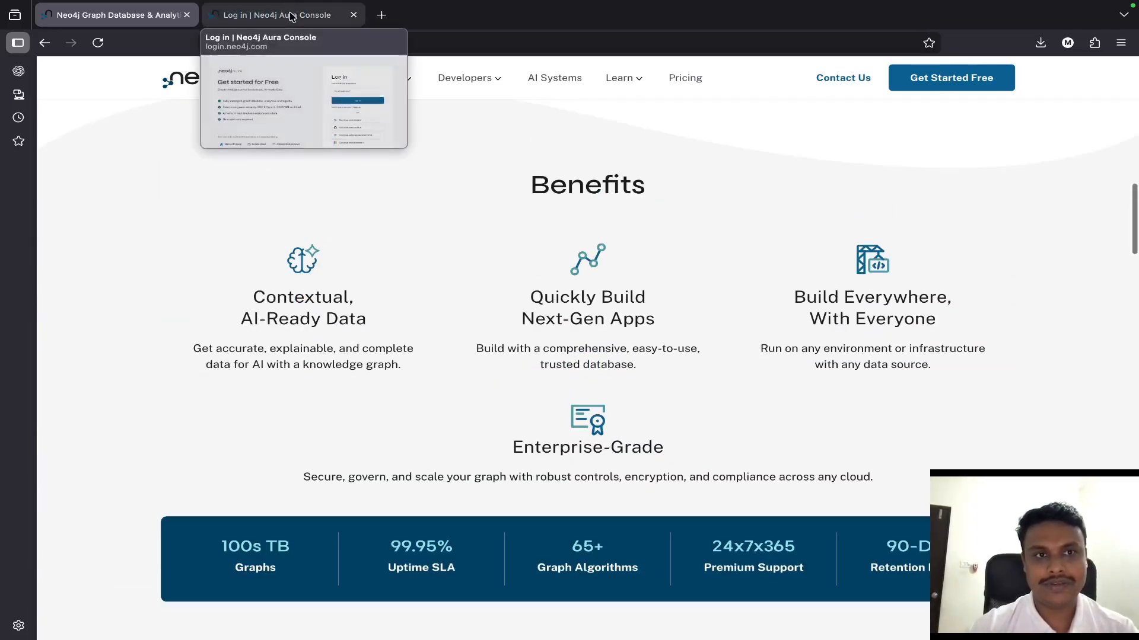
- Log in to Neo4j Aura with an existing Google account and allow it to access the account info
left_click(292, 16)
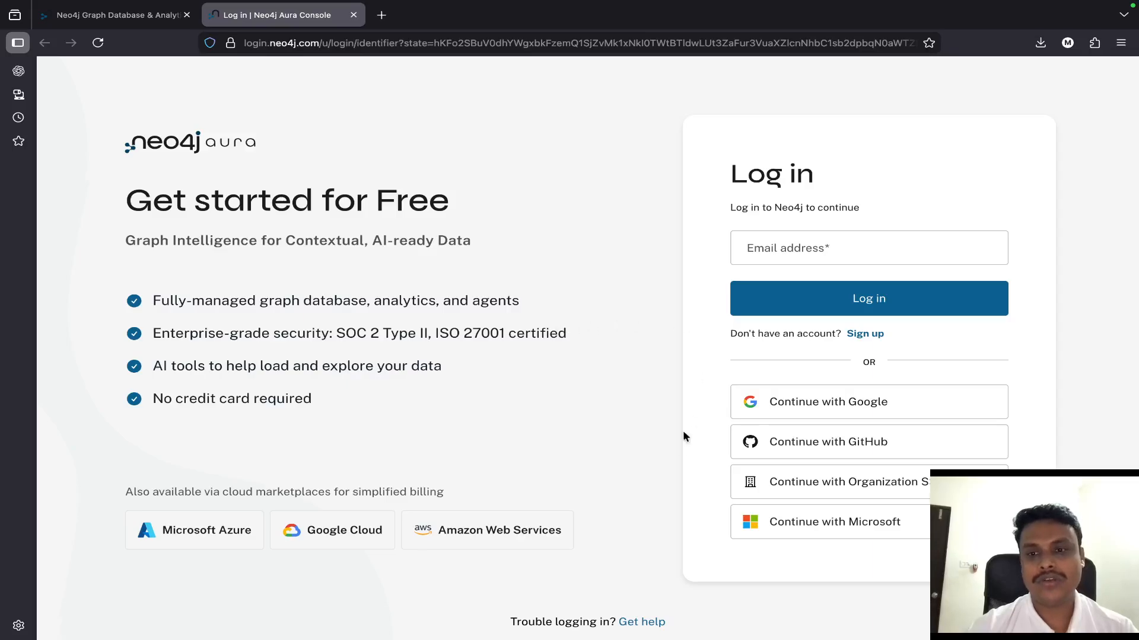
left_click(761, 414)
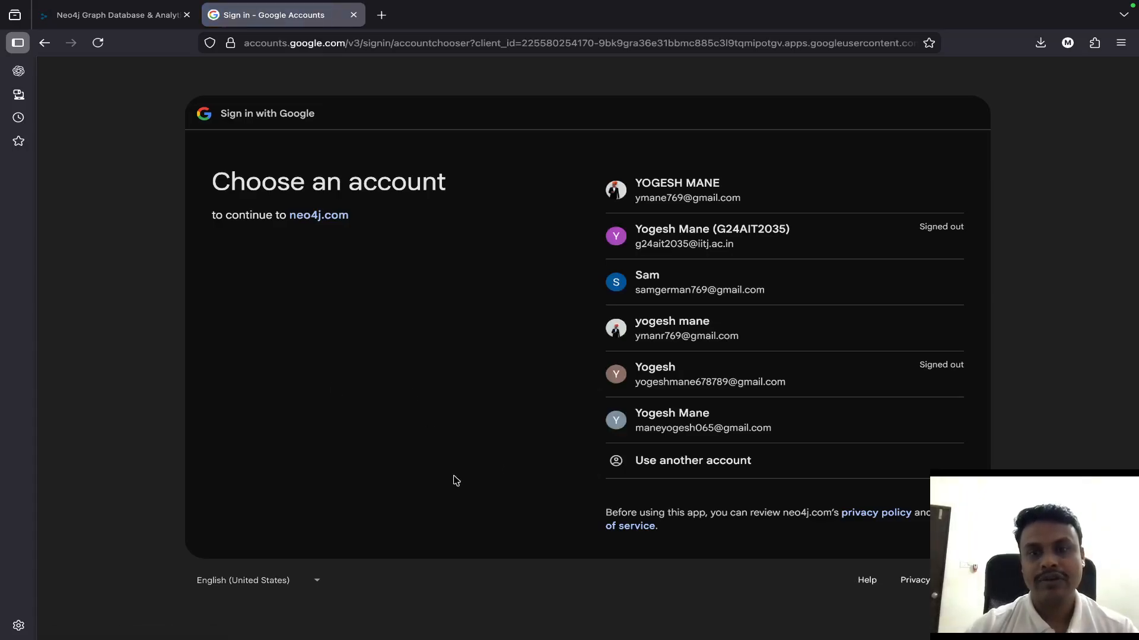
left_click(696, 436)
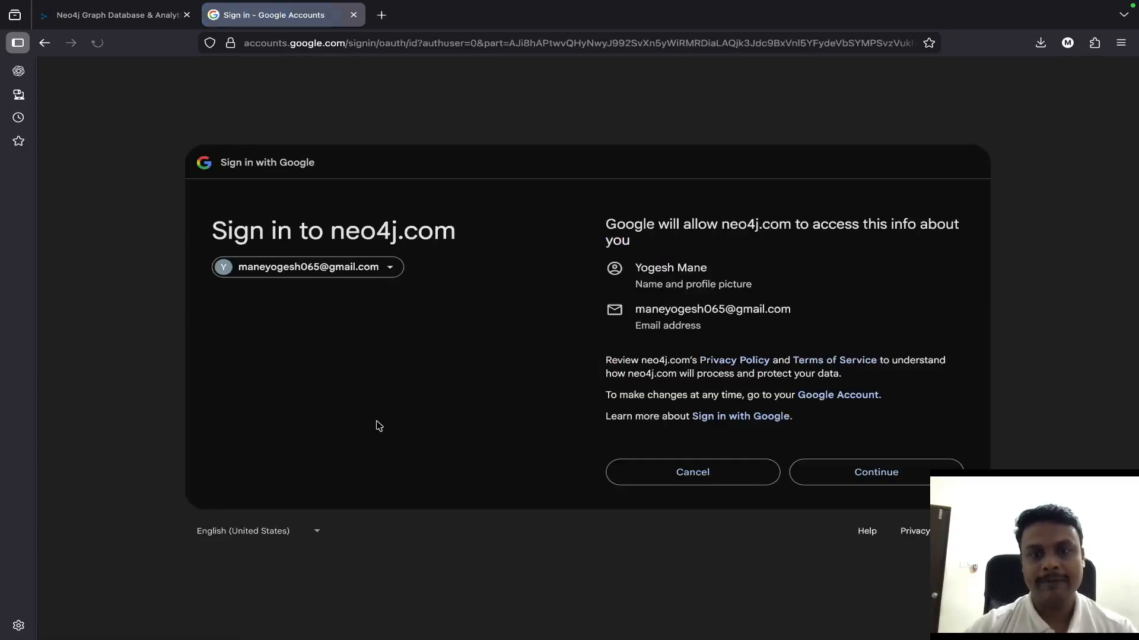
left_click(910, 484)
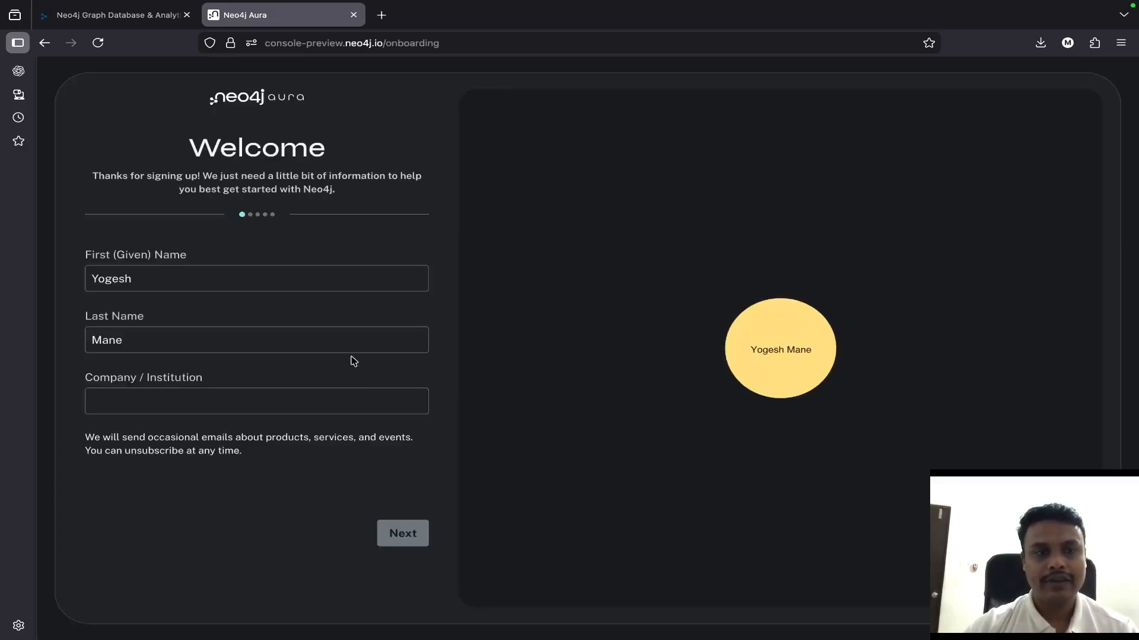
- Enter "test" as the company or institution on the welcome form and continue the onboarding
left_click(195, 394)
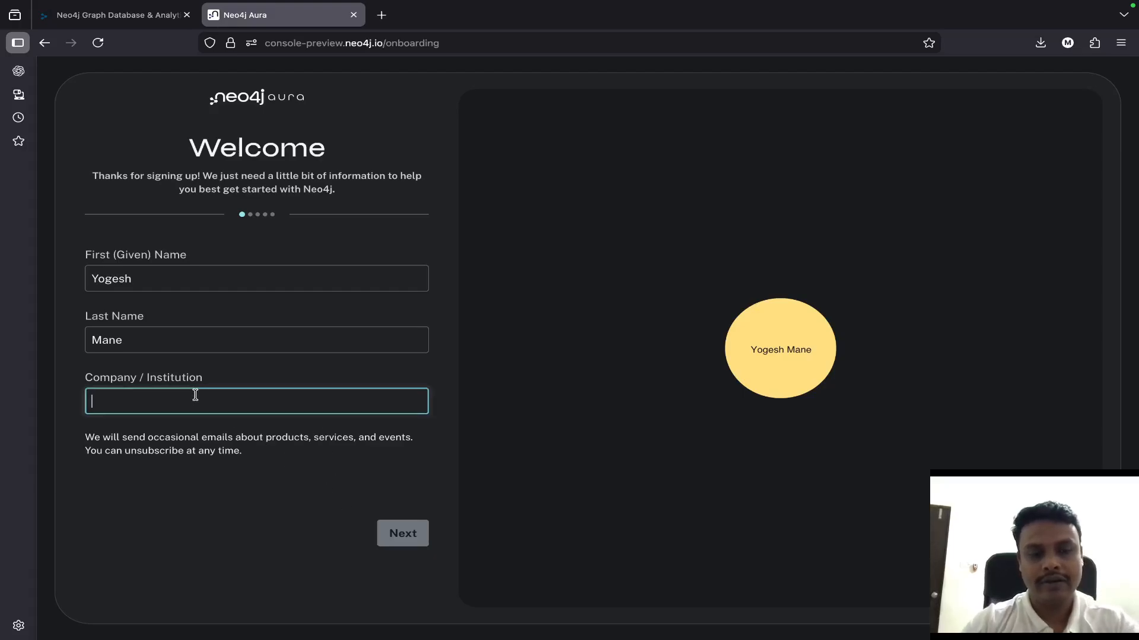
type("test")
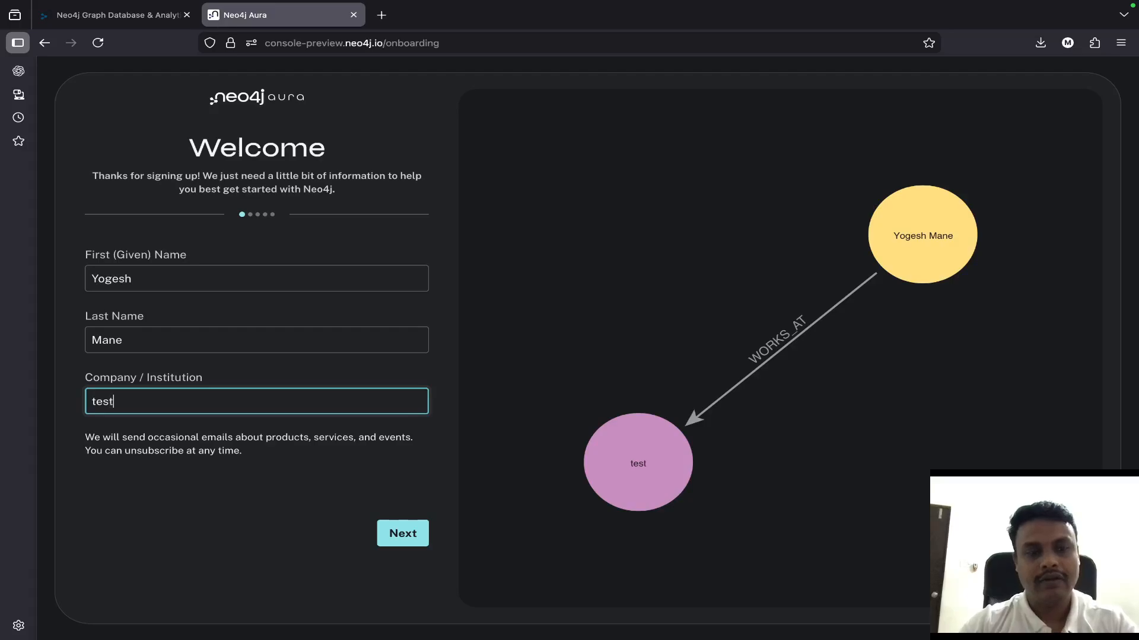
left_click(400, 541)
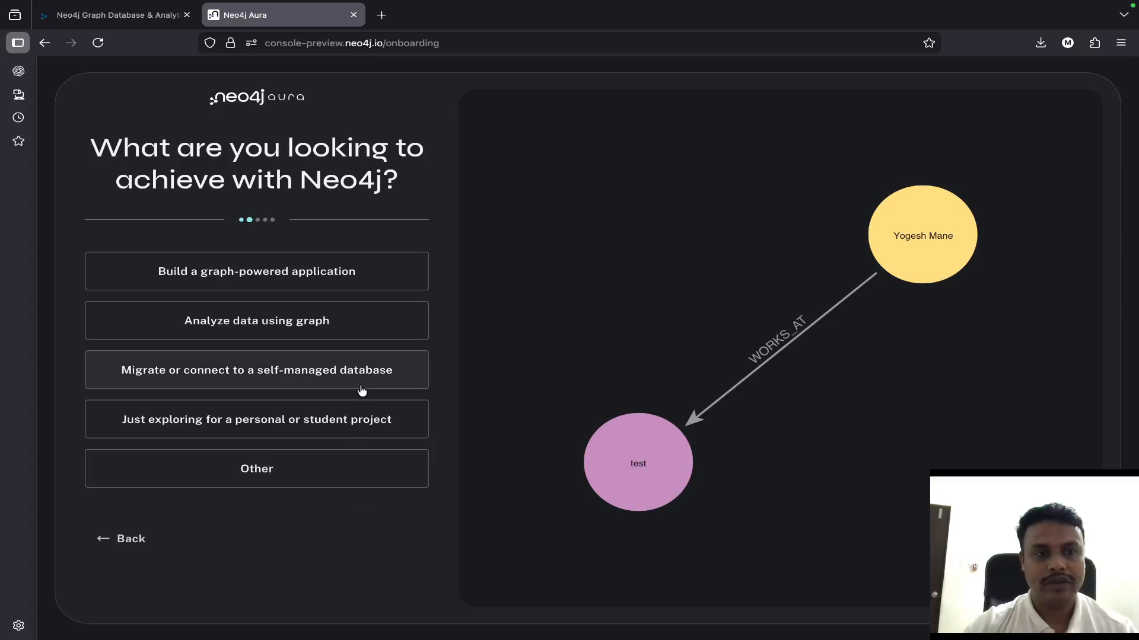
- Answer the onboarding with "Build a graph-powered application", Data Scientist and Knowledge Graph, and create the free instance
left_click(294, 283)
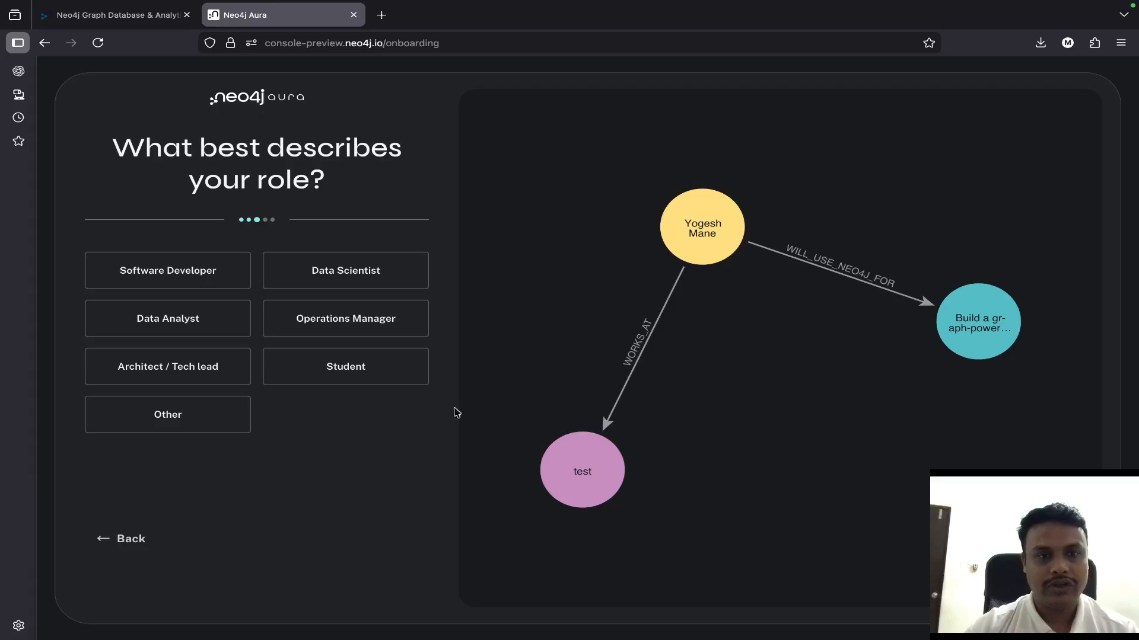
left_click(368, 282)
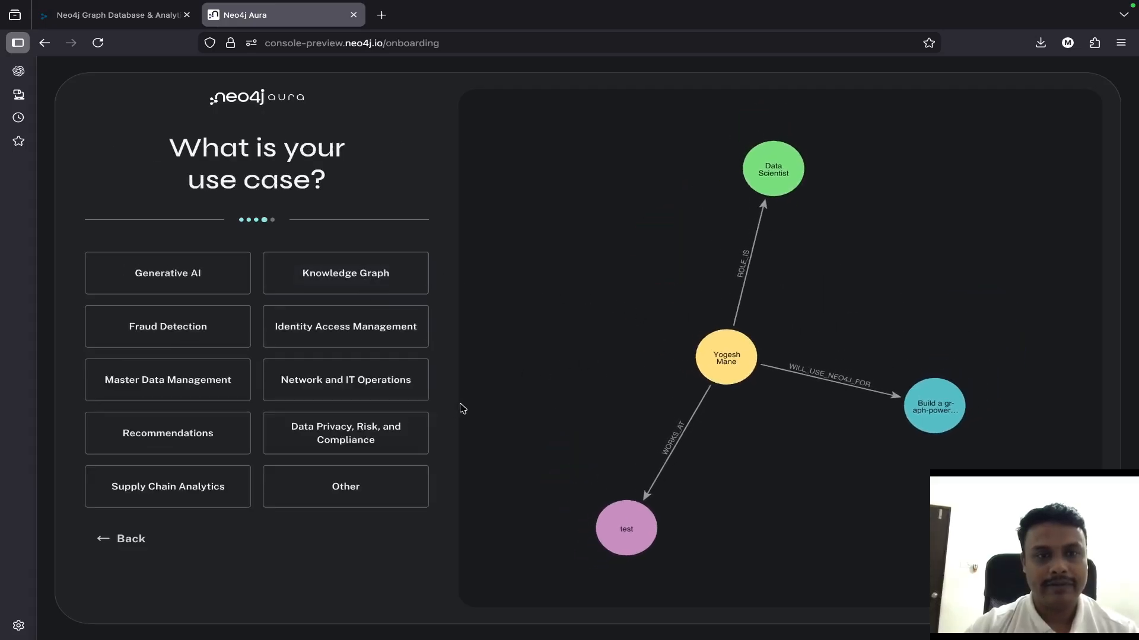
left_click(364, 286)
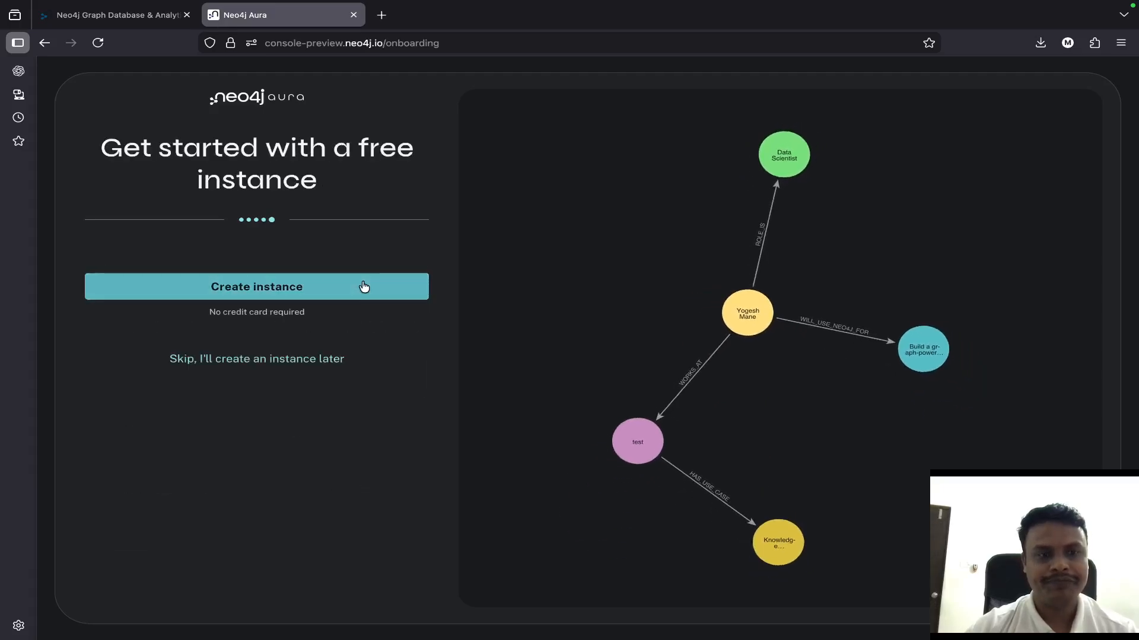
left_click(267, 294)
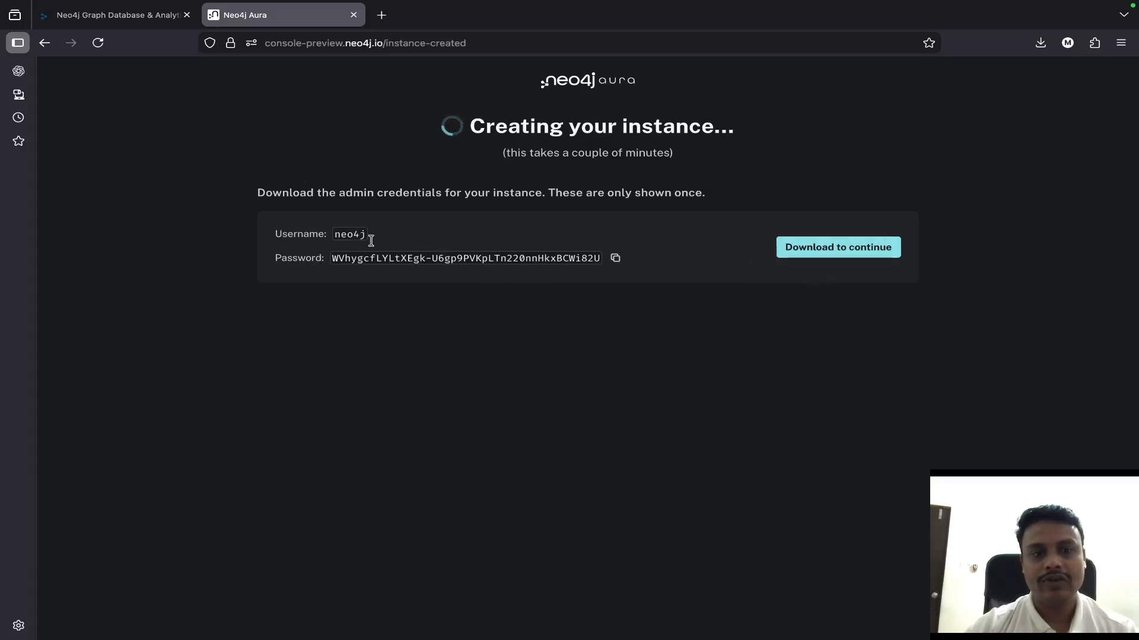
- Download the new instance's admin credentials file and copy the generated password
left_click(864, 256)
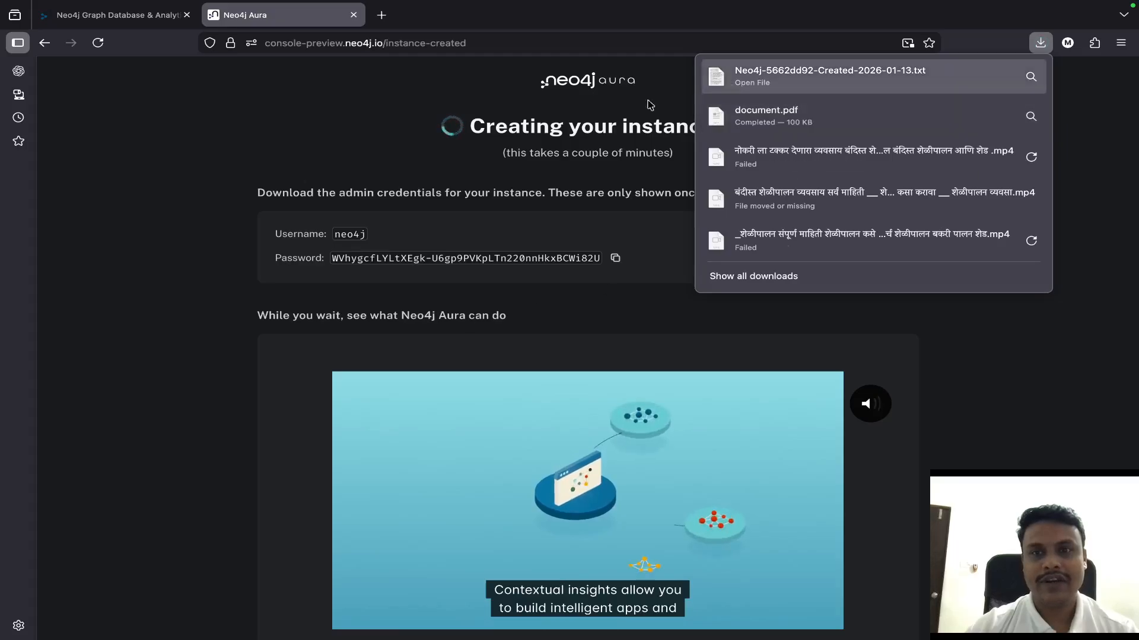
left_click(215, 151)
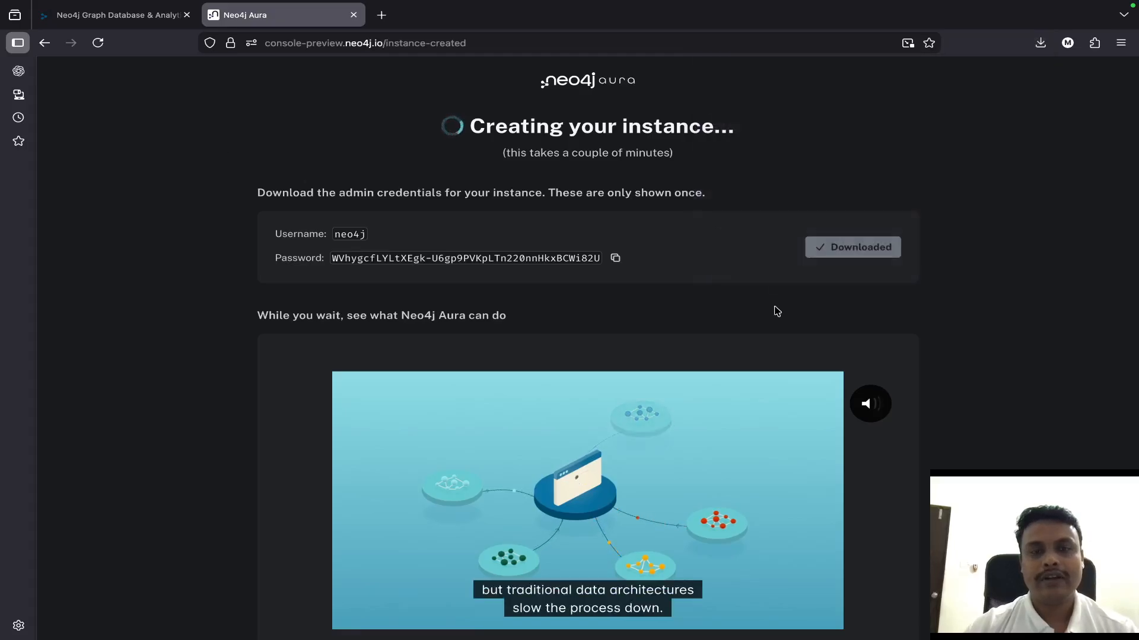
left_click(615, 258)
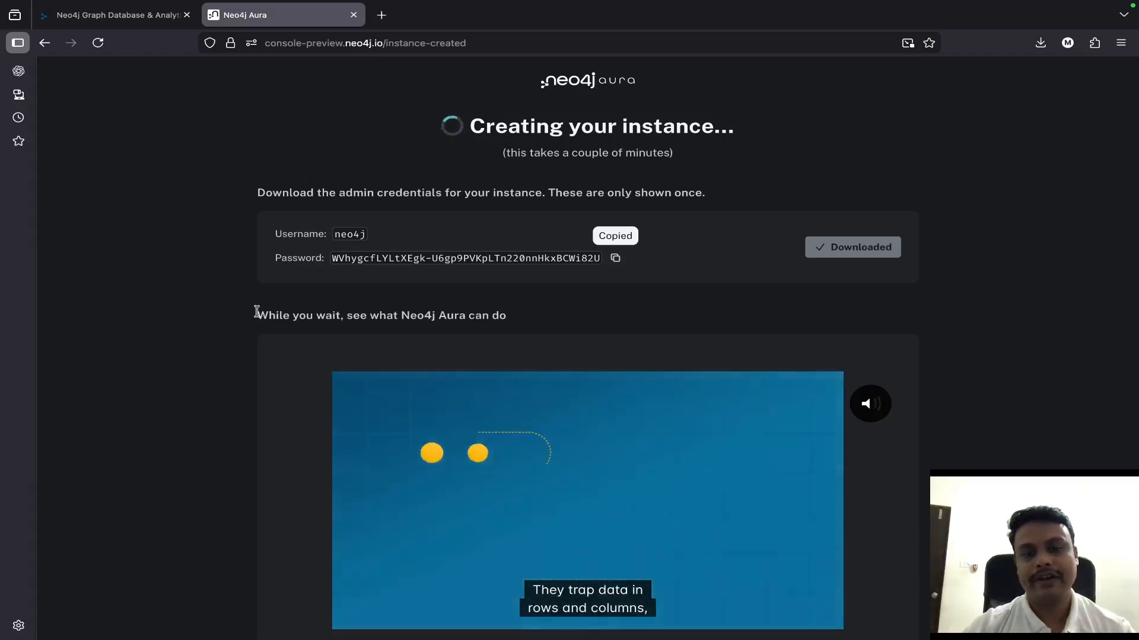
scroll(346, 432, "down", 1)
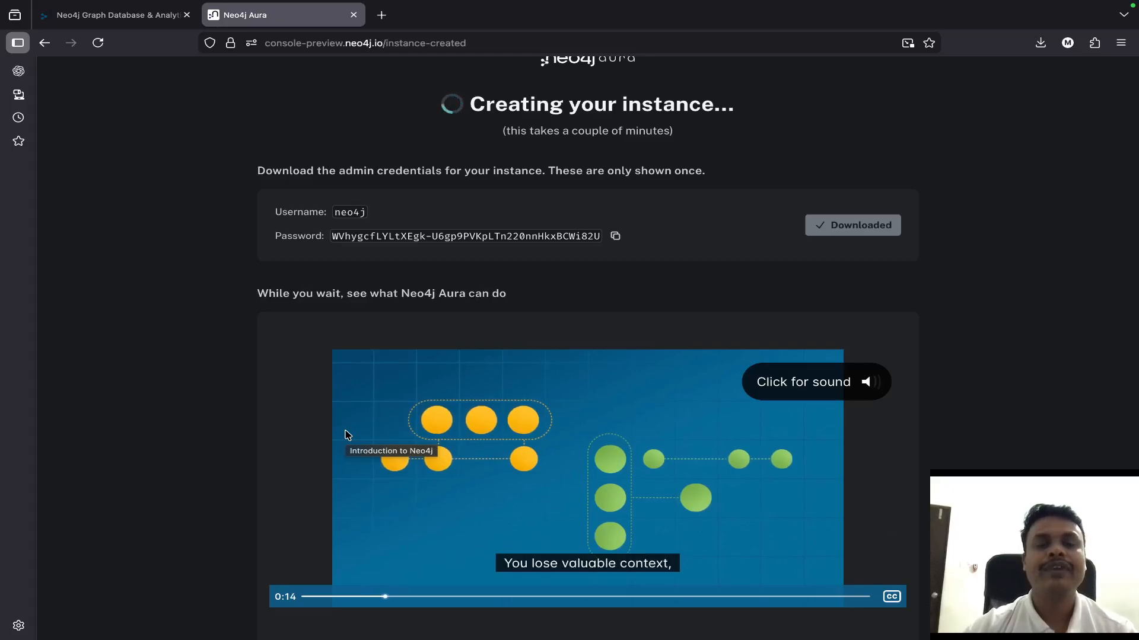
scroll(347, 434, "down", 1)
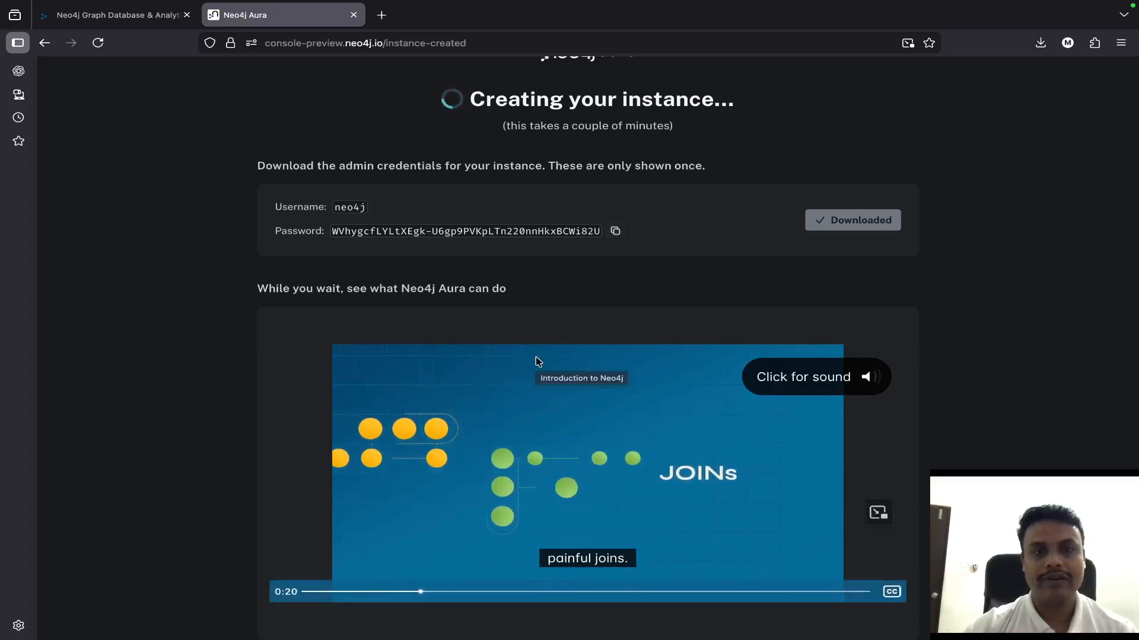
scroll(538, 362, "down", 1)
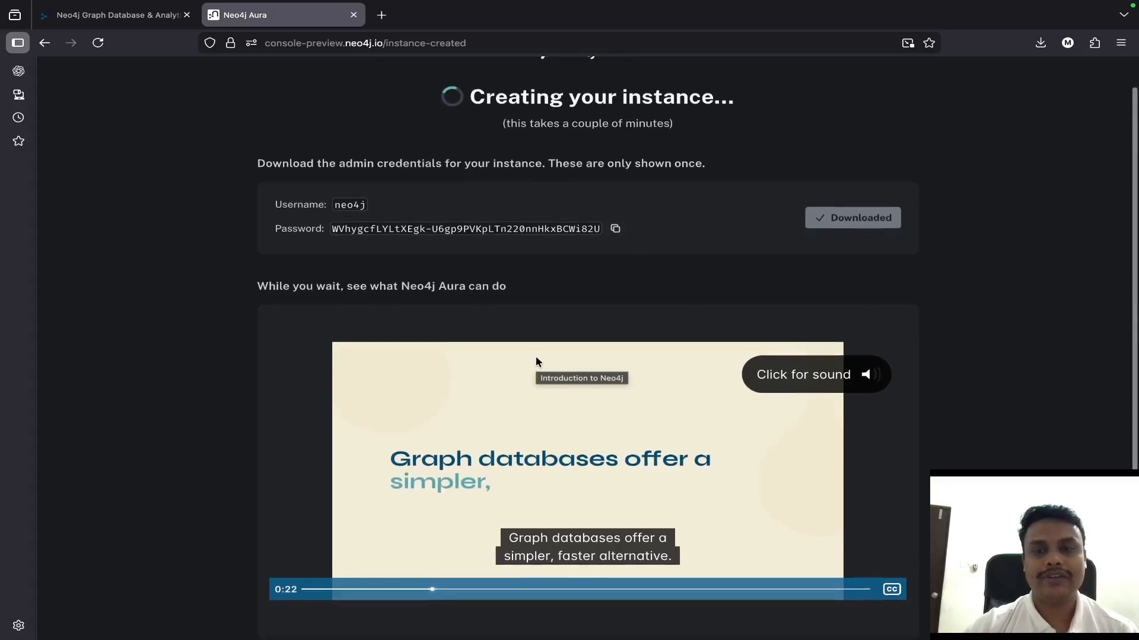
scroll(538, 362, "up", 1)
scroll(592, 541, "down", 1)
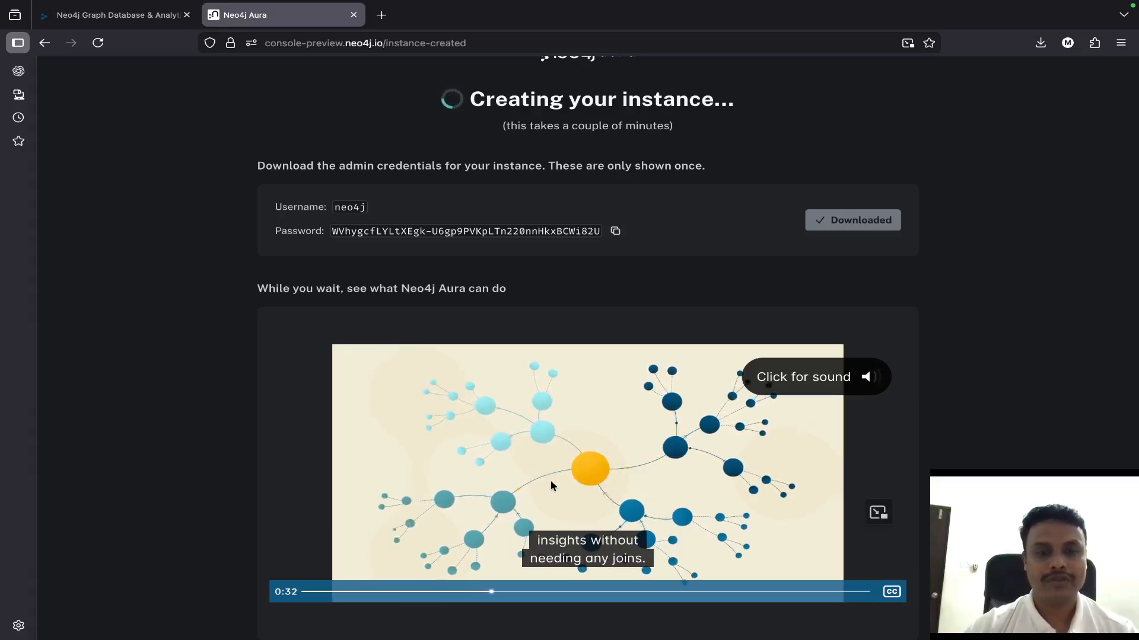
scroll(590, 246, "up", 2)
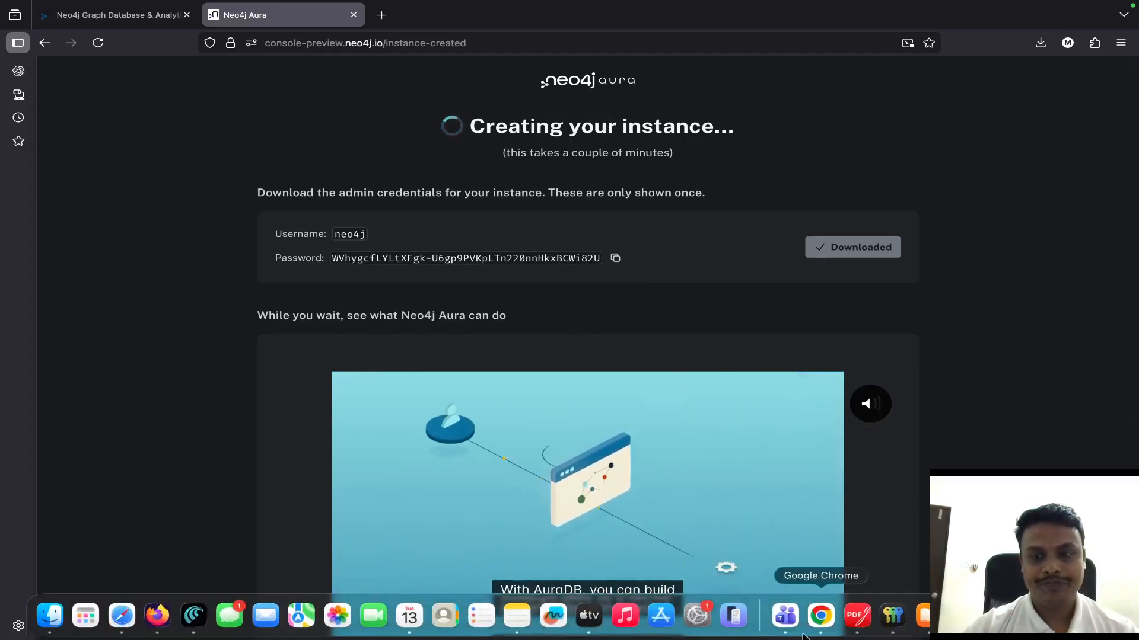
- Switch to Visual Studio Code, make its window full screen, and open the integrated terminal in the project folder
left_click(962, 617)
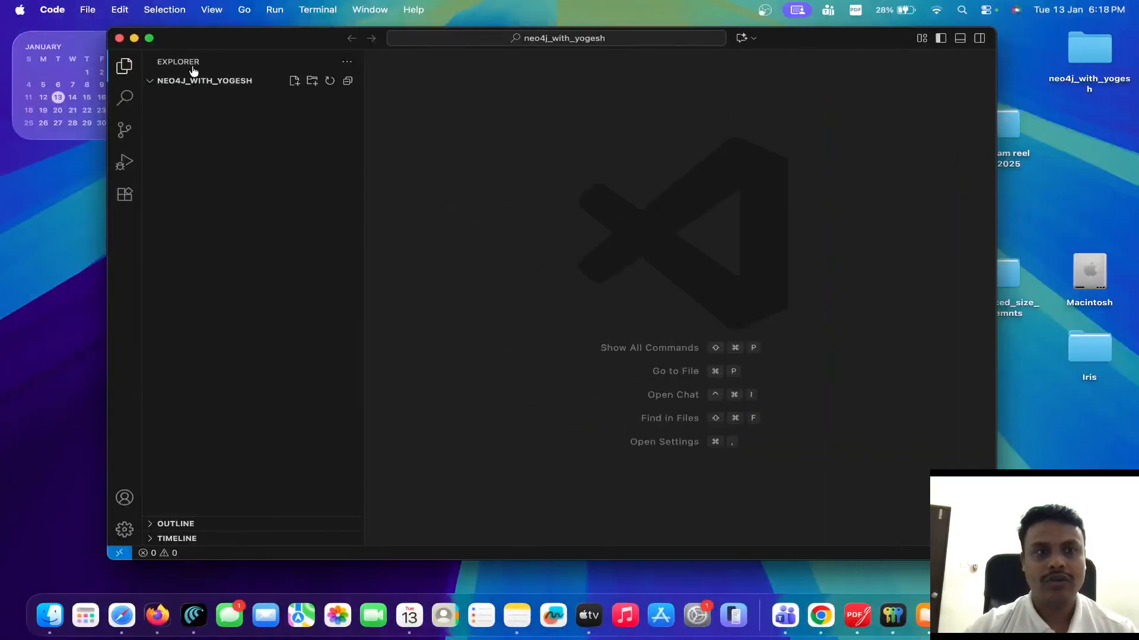
left_click(149, 39)
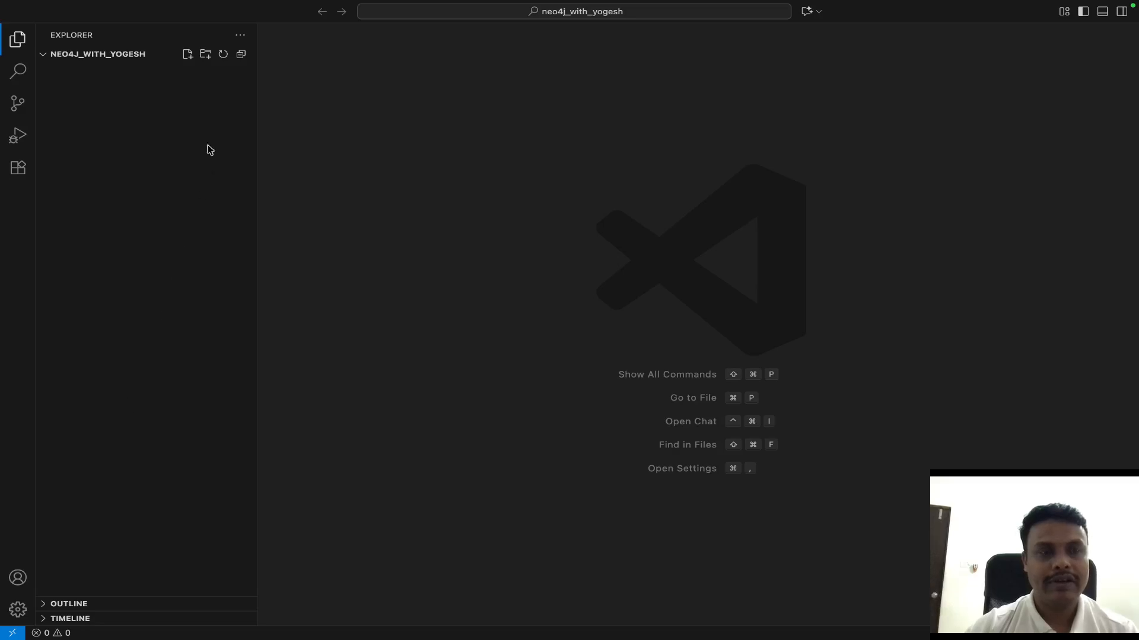
left_click(188, 55)
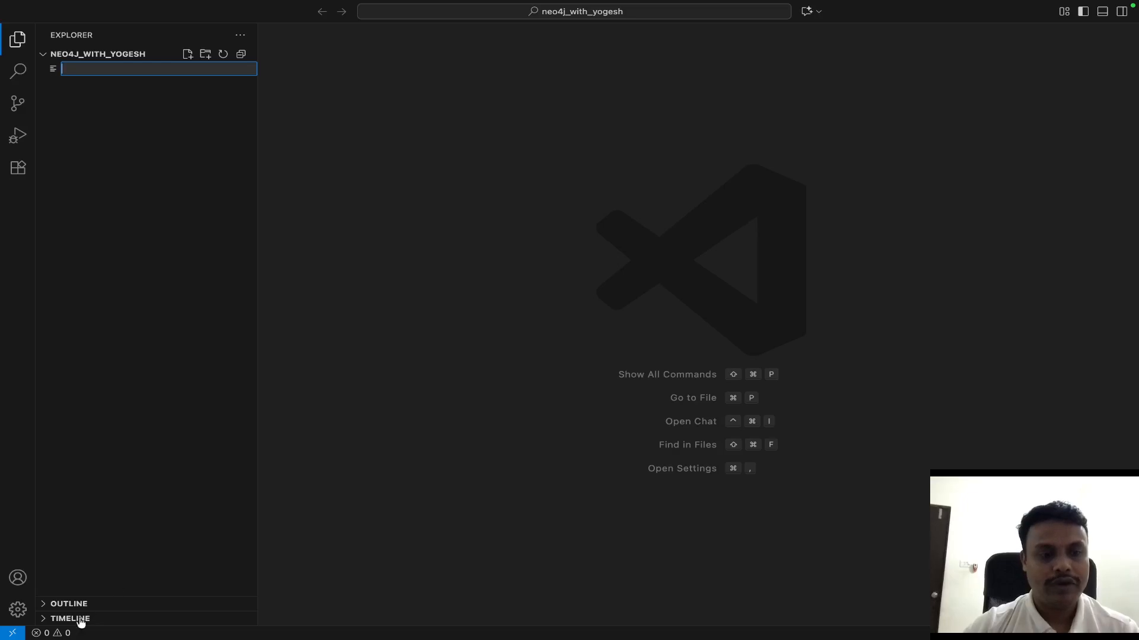
left_click(54, 633)
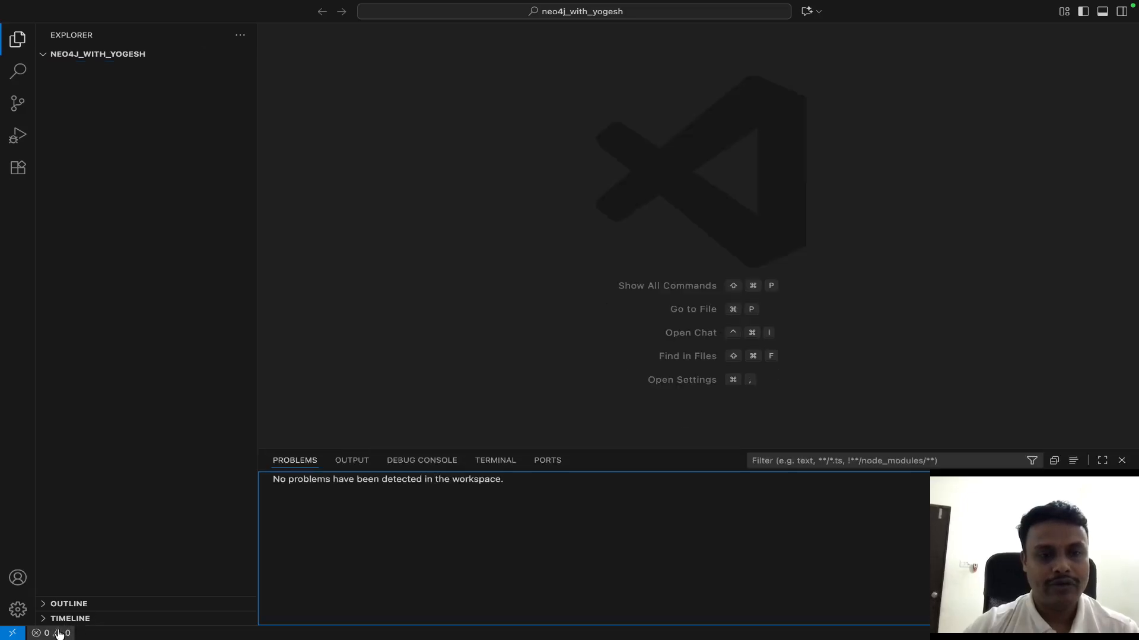
left_click(494, 461)
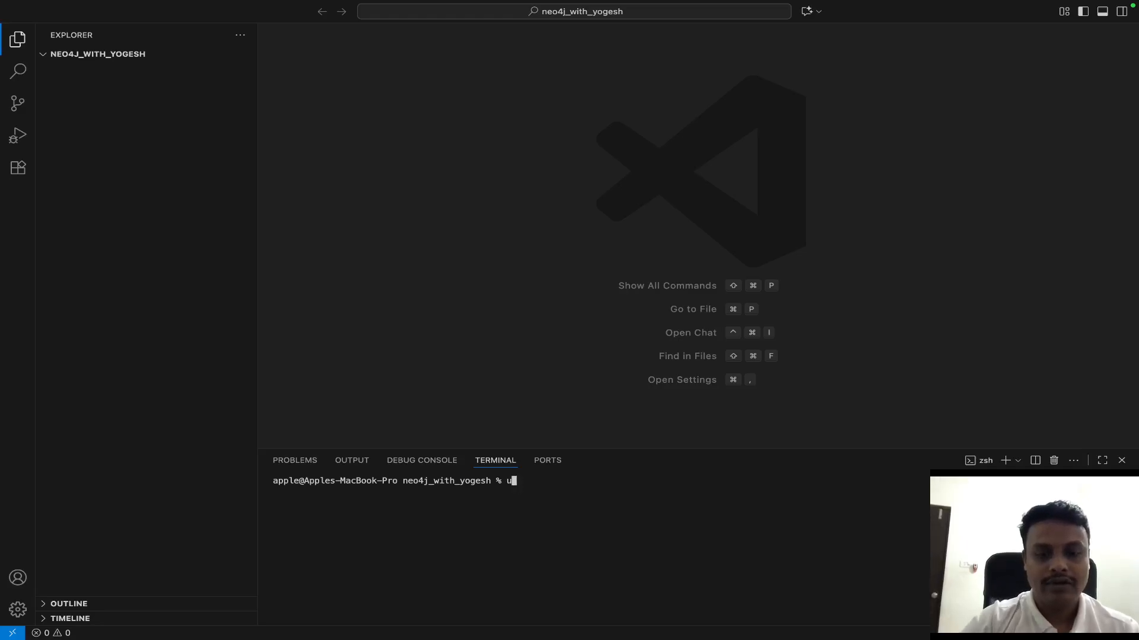
- Check whether the uv command is available in the terminal and install it with "brew install uv"
type("uv")
key("Return")
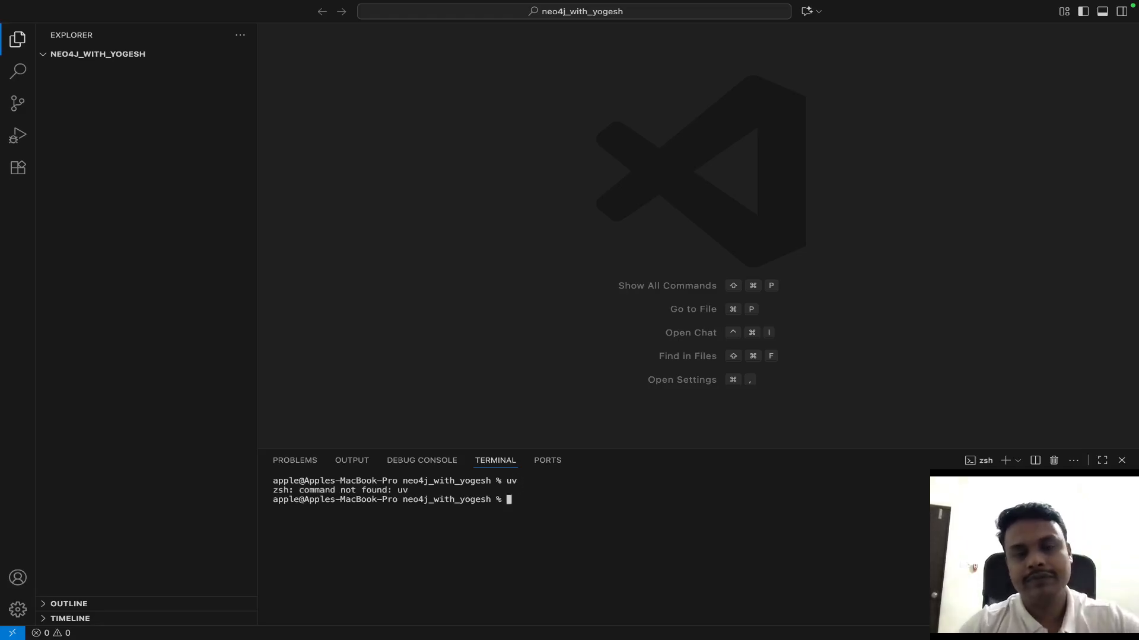
type("bre")
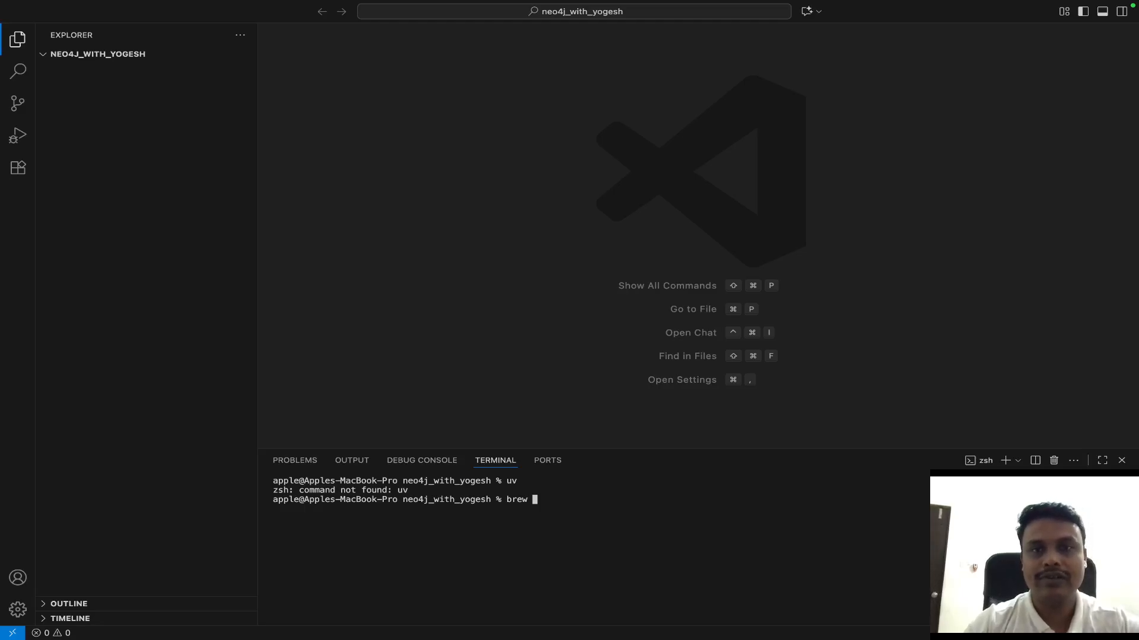
type("w insta")
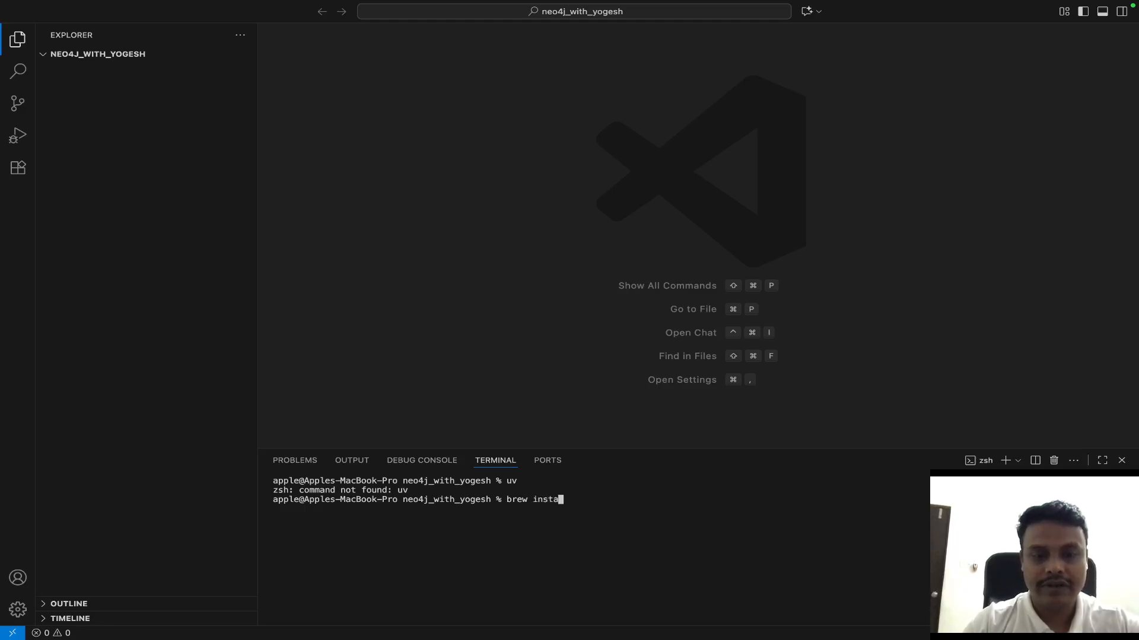
type("ll uv")
key("Return")
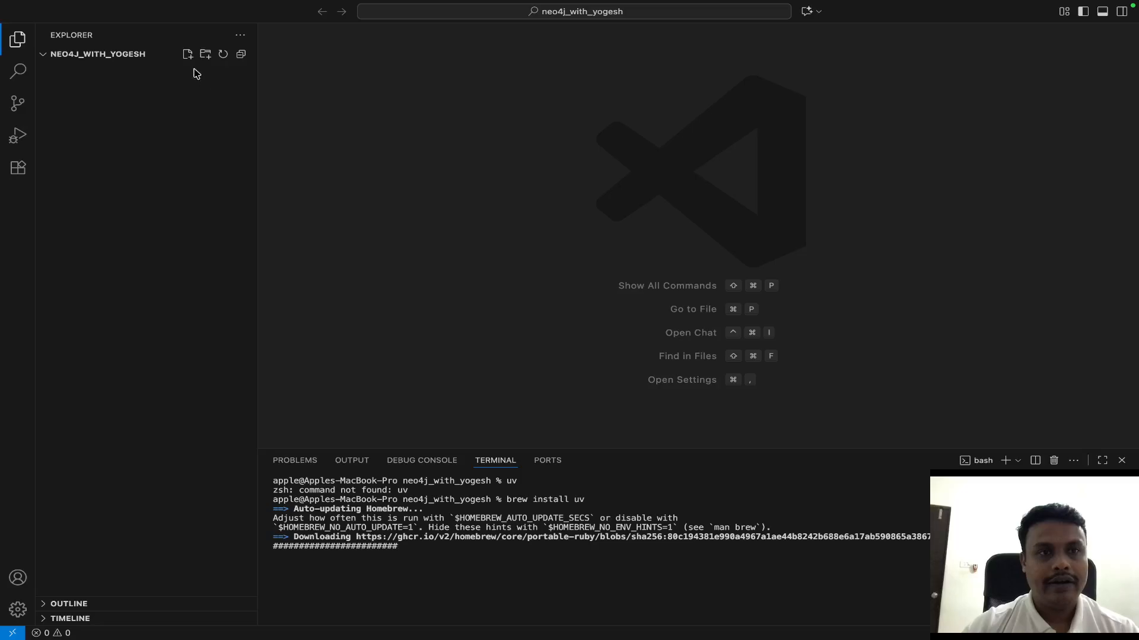
- Create a new notebook file named graphdb.ipynb in the project folder
left_click(187, 54)
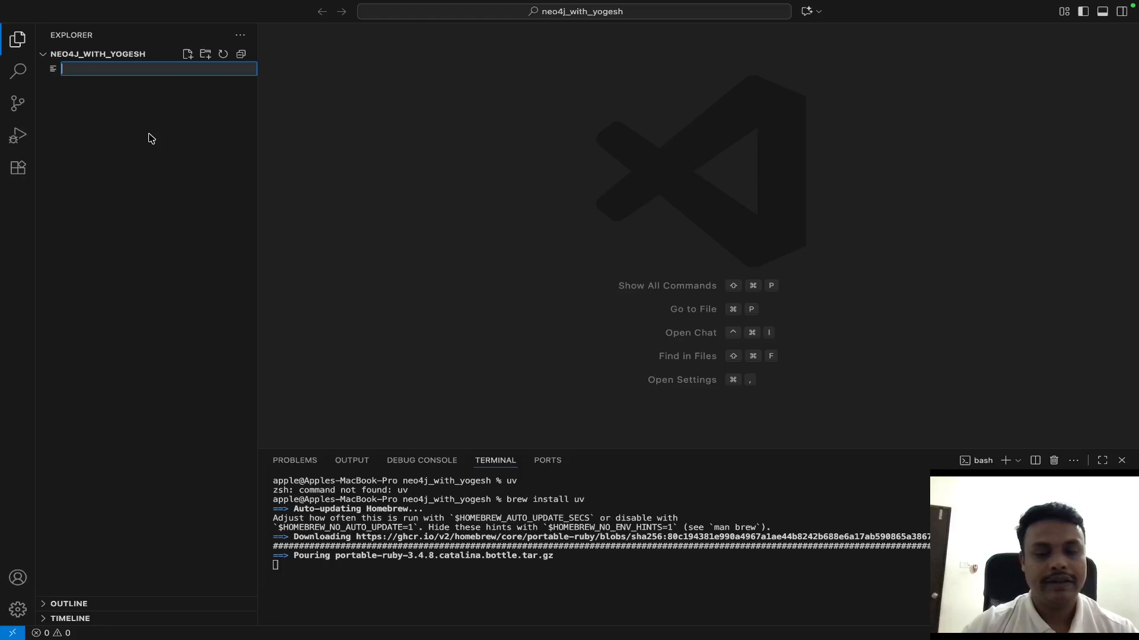
type("gr")
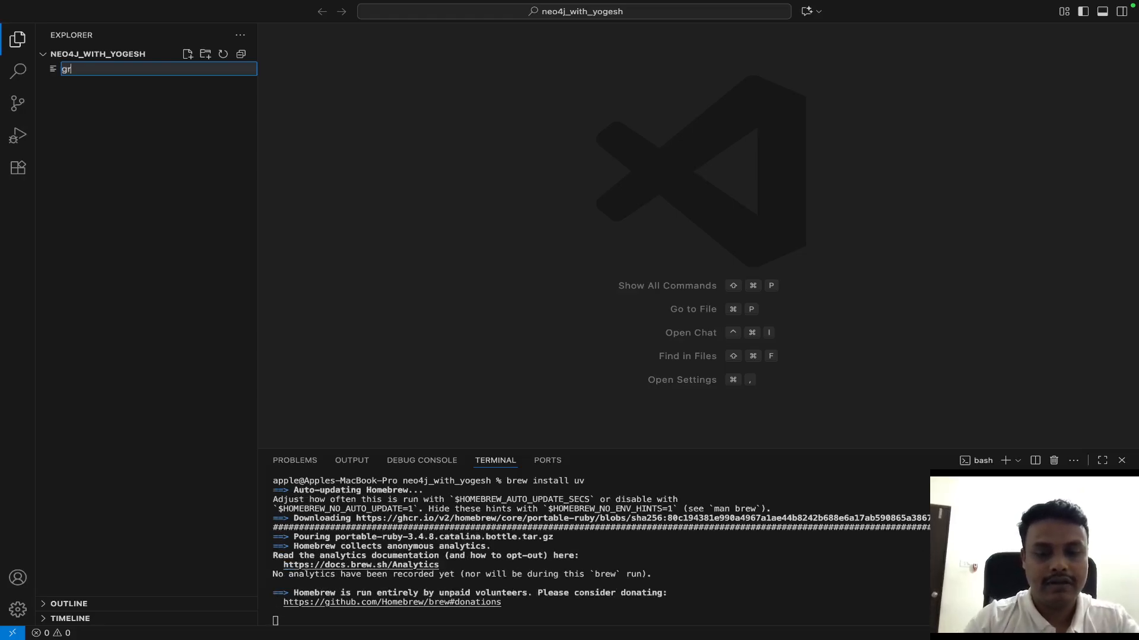
type("aph")
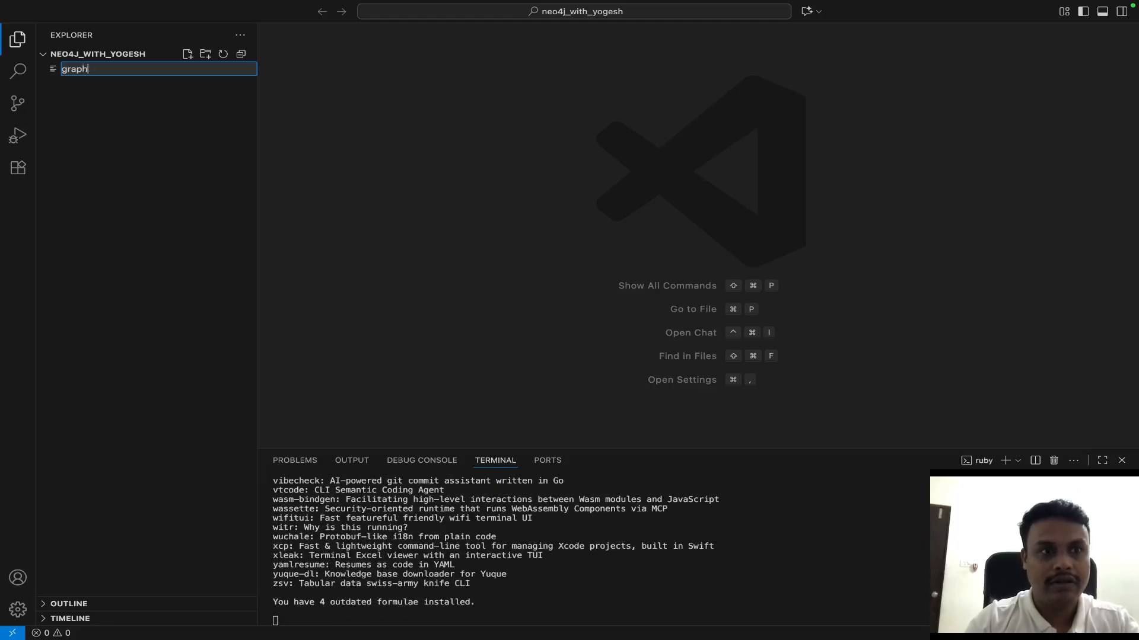
type("db")
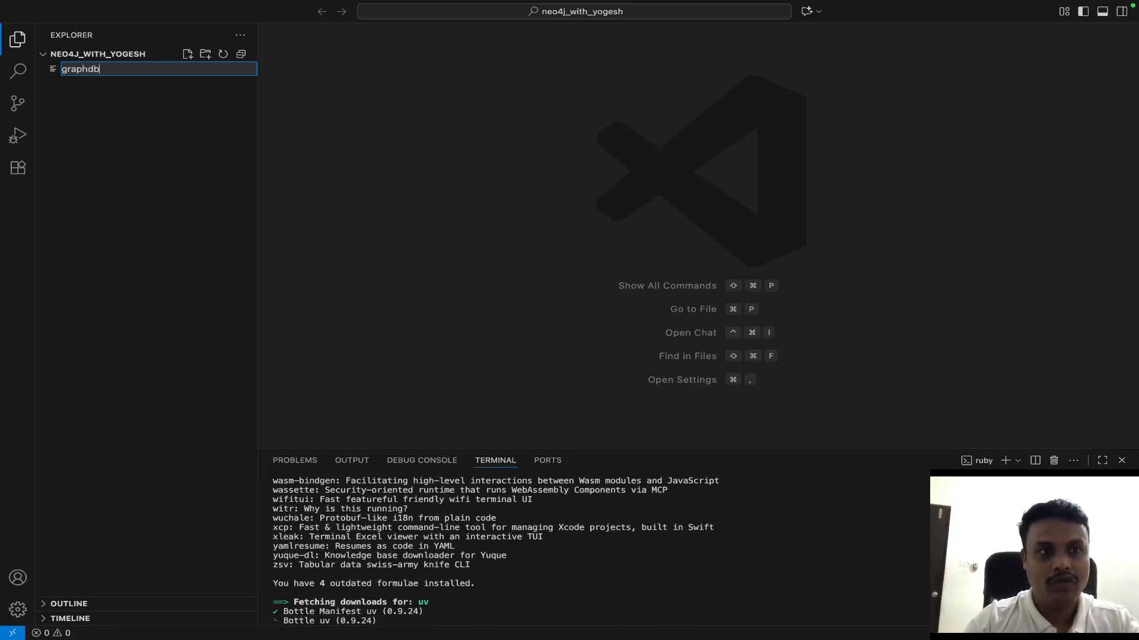
type(".ipy")
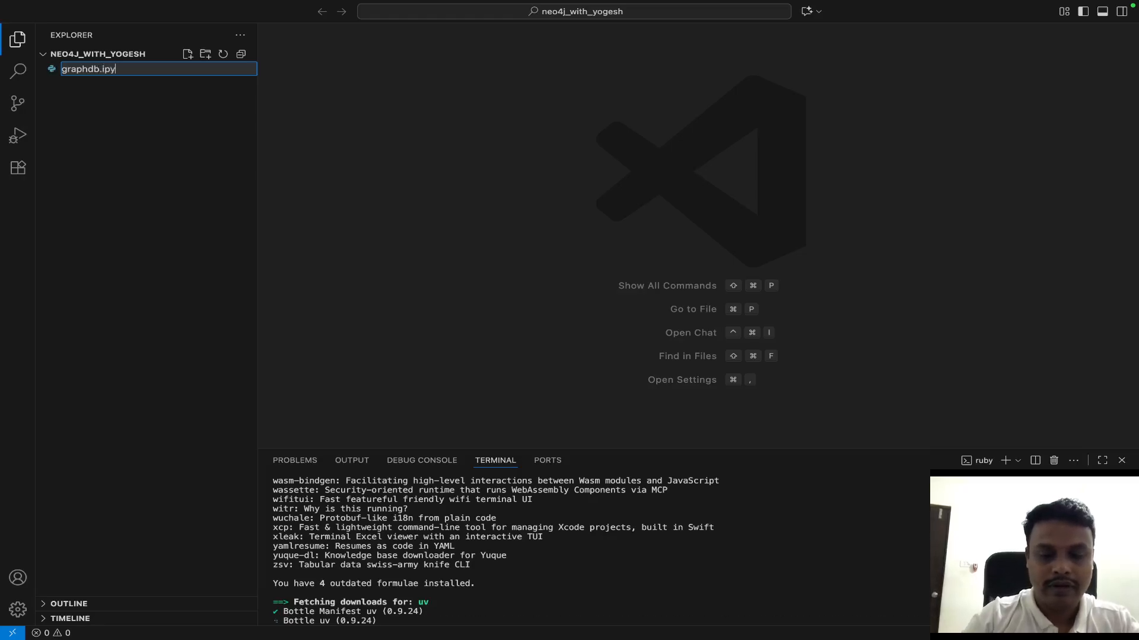
type("nb")
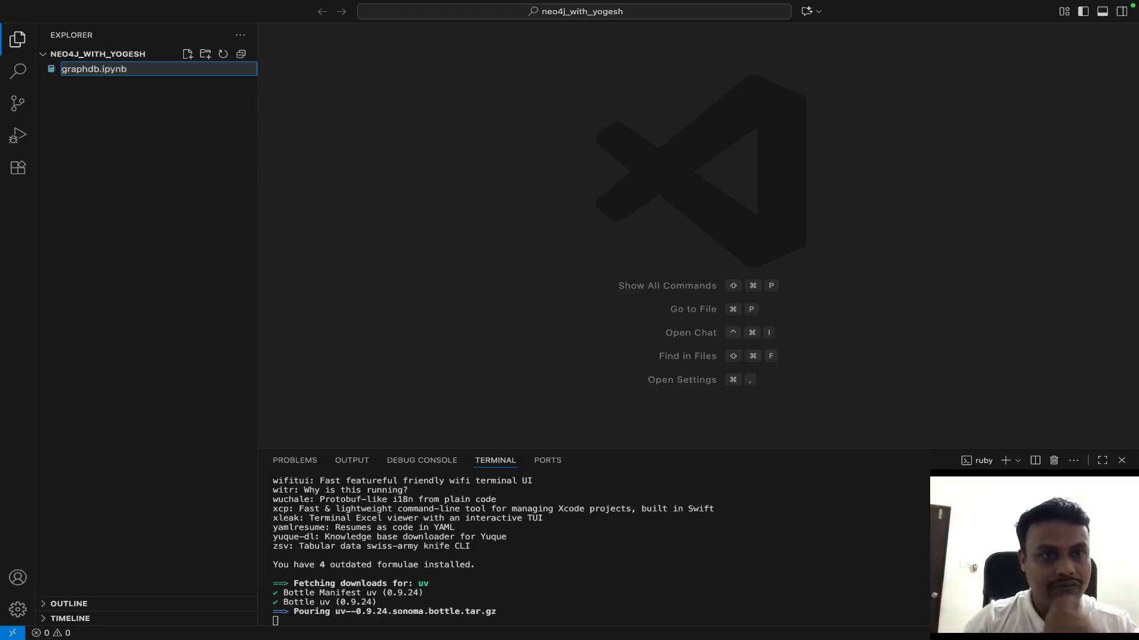
key("Return")
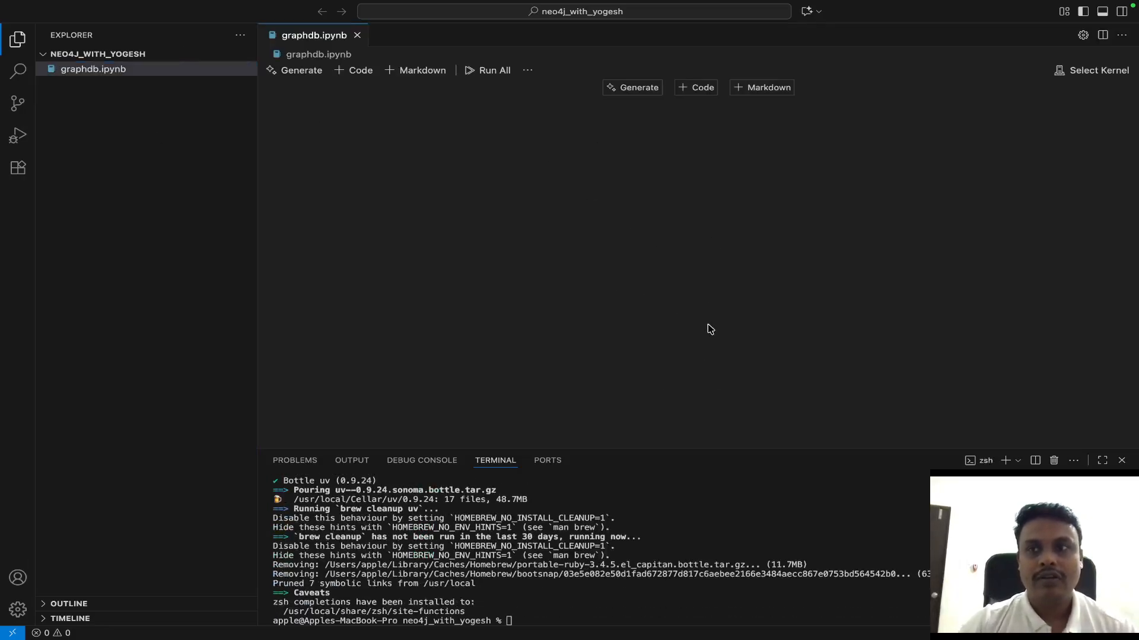
- List the project folder's contents in the terminal and initialize the project with "uv init"
left_click(517, 619)
type("ls")
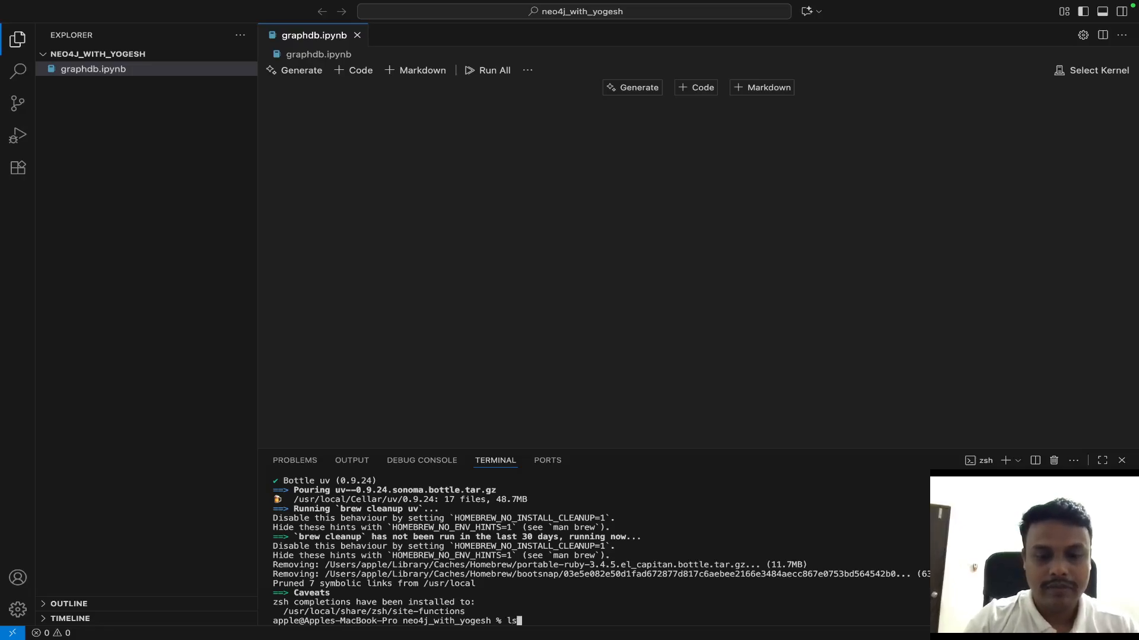
key("Return")
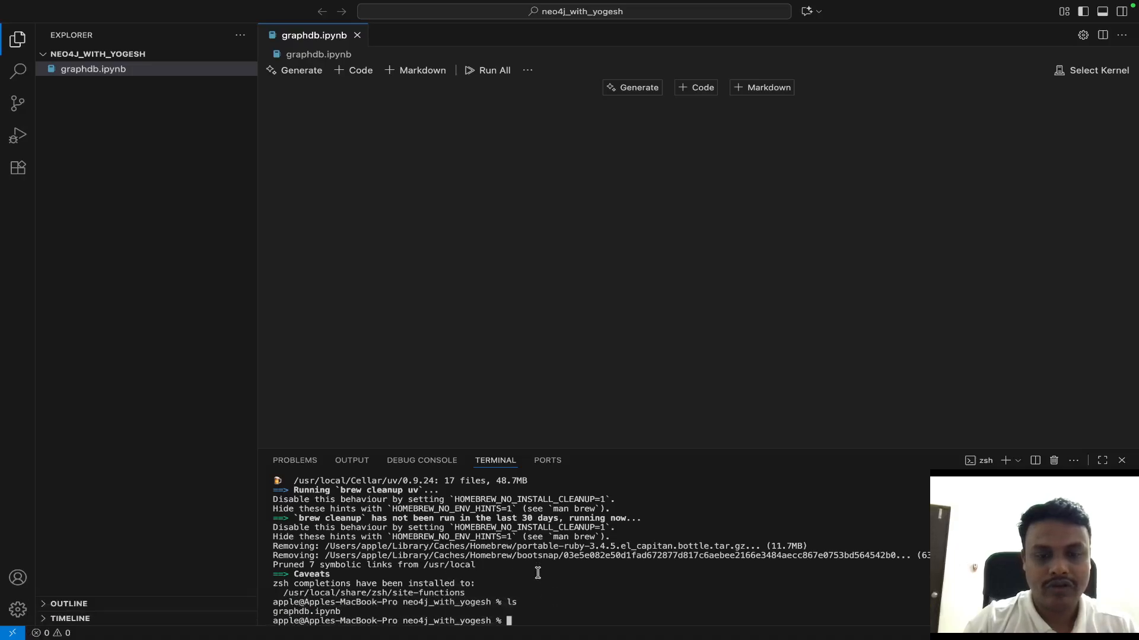
type("uv init")
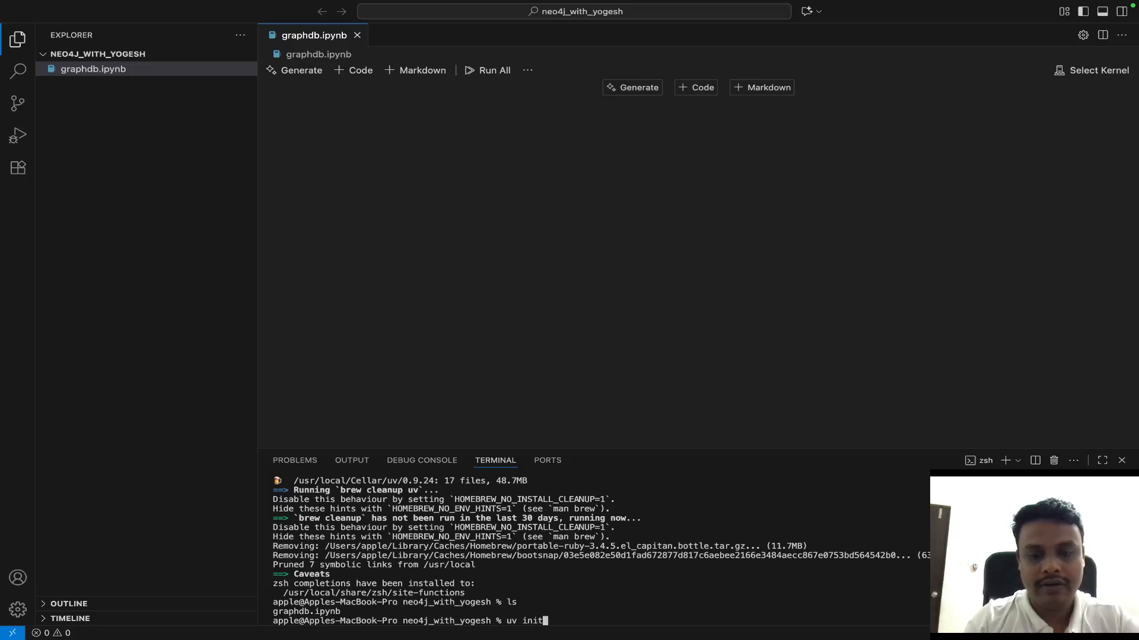
key("Return")
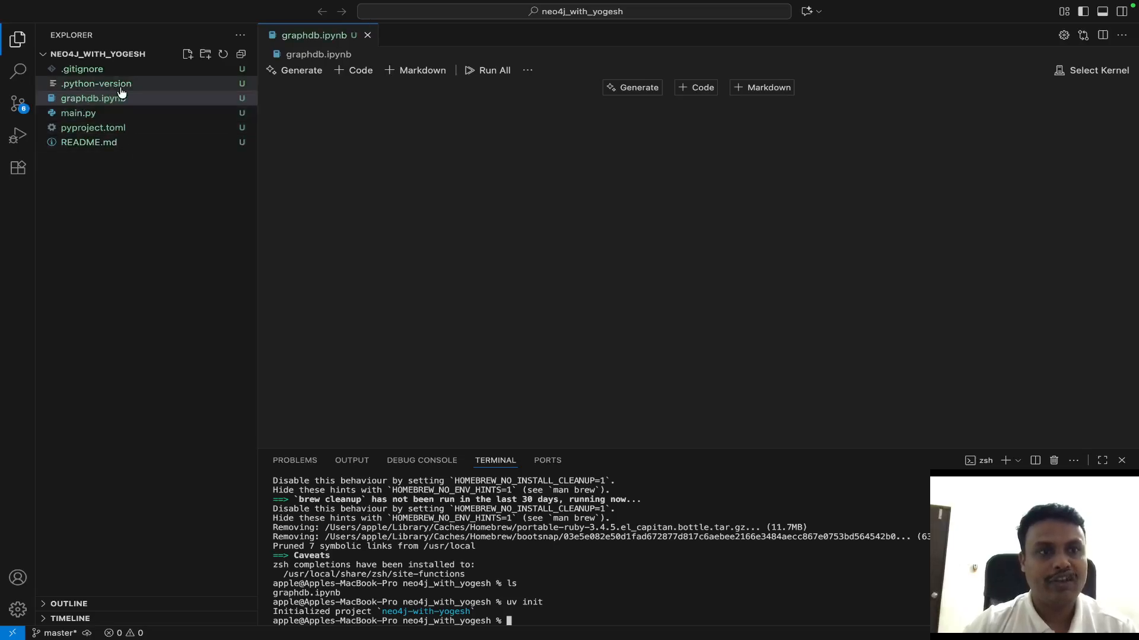
- Look through the generated .python-version and main.py files
left_click(127, 88)
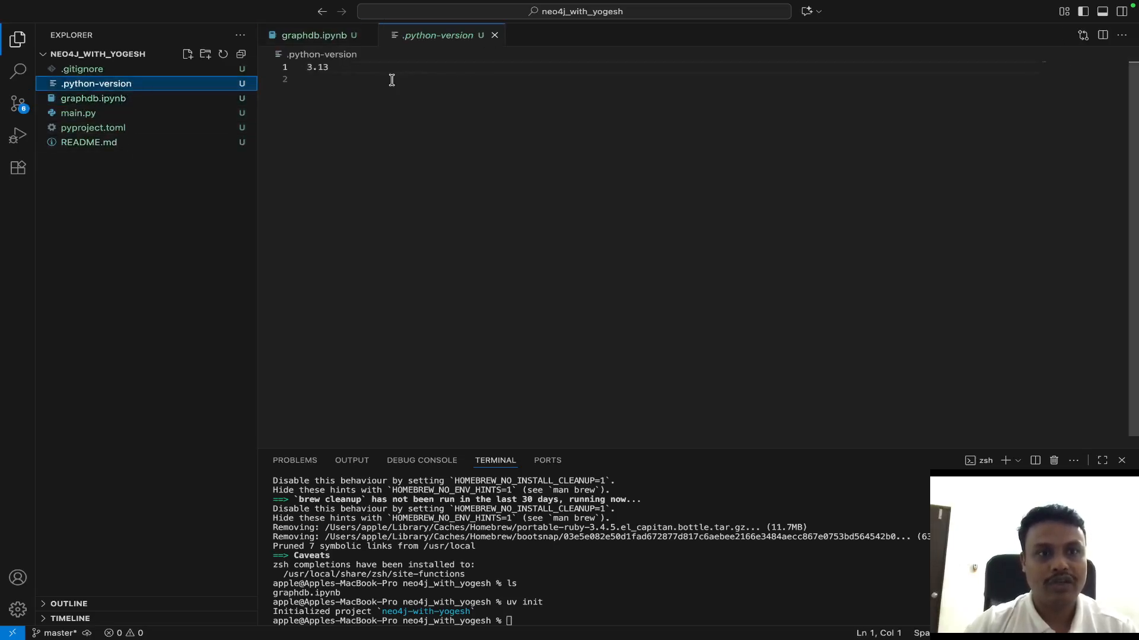
left_click(177, 98)
left_click(107, 113)
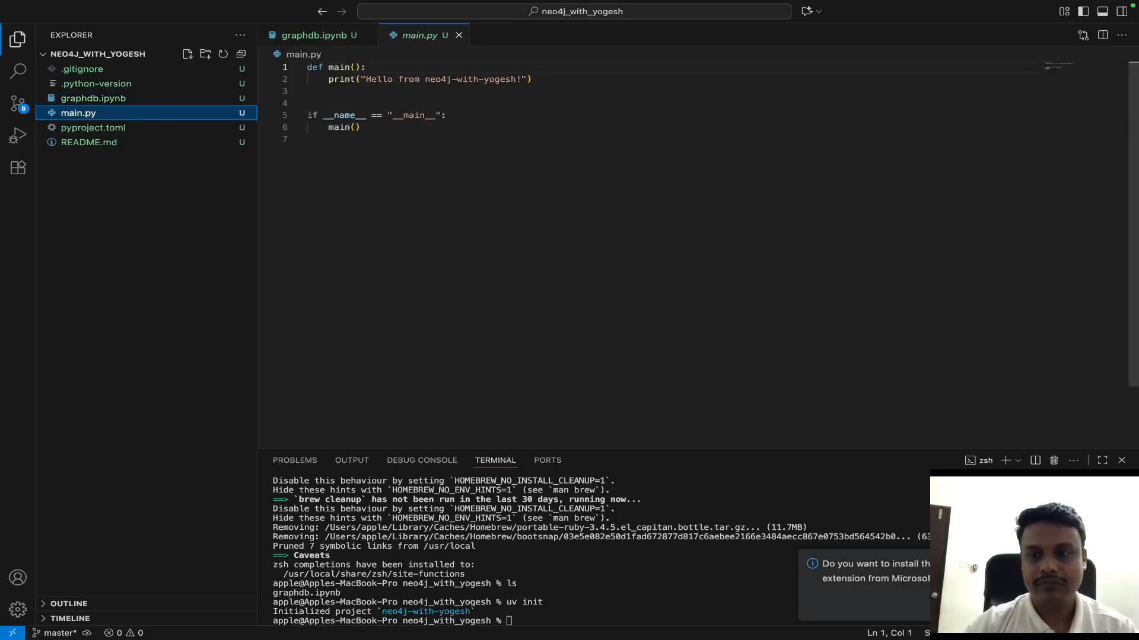
- Install the suggested Microsoft Python extension, return to the project files, and close the extension and Welcome pages
left_click(972, 605)
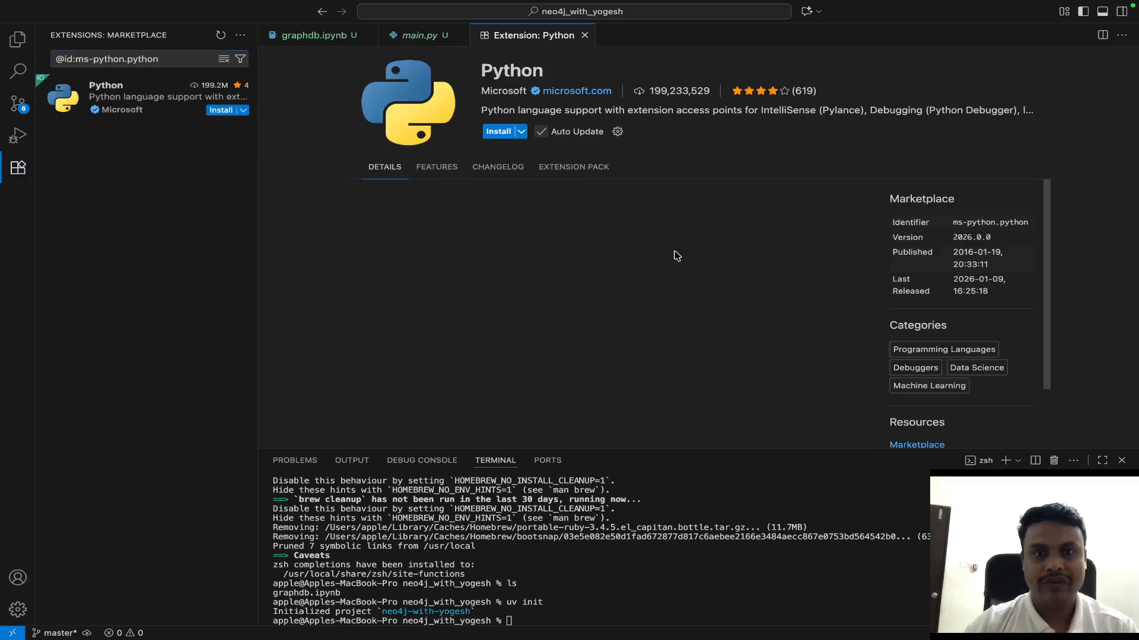
left_click(584, 35)
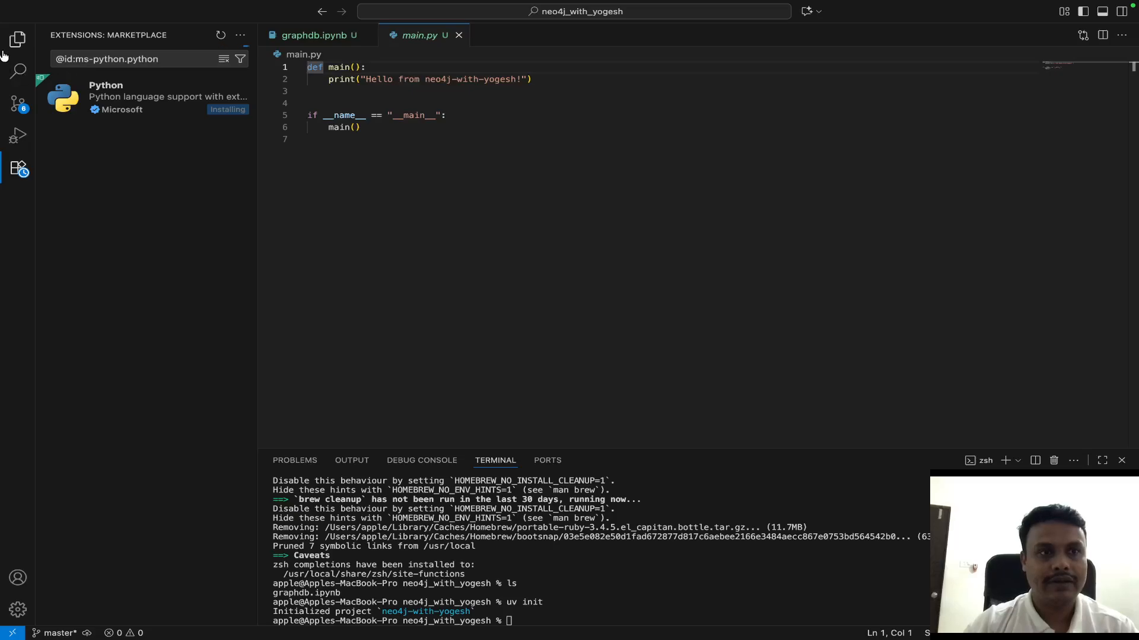
left_click(18, 39)
left_click(133, 135)
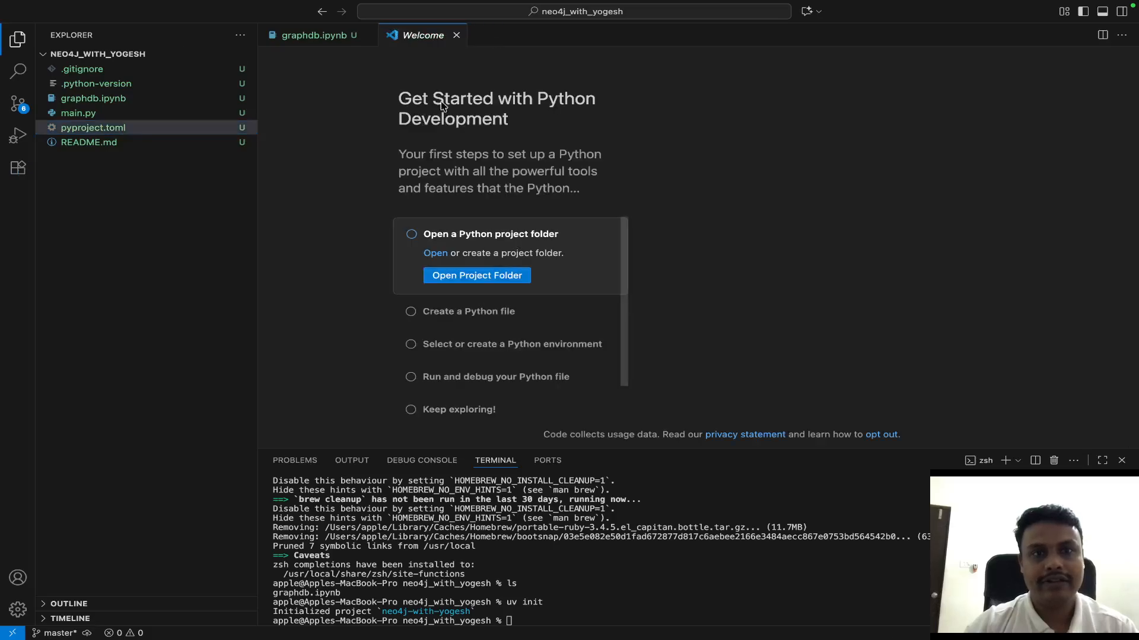
left_click(456, 35)
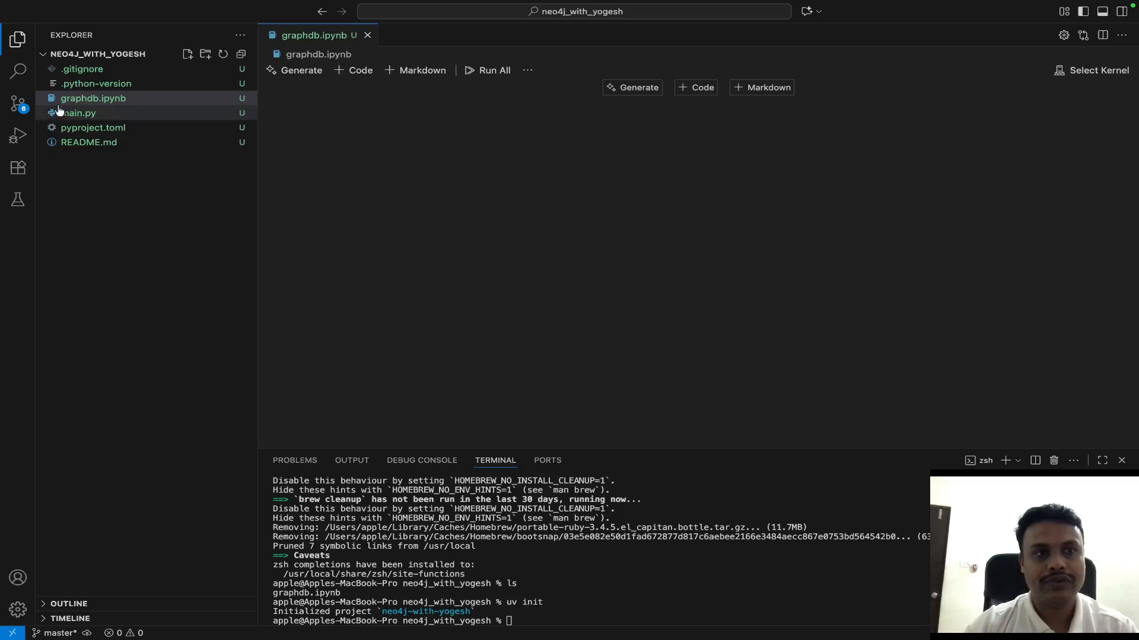
- Open pyproject.toml and add the dependencies by running "uv add langchain langchain_community neo4j" in the terminal
left_click(135, 128)
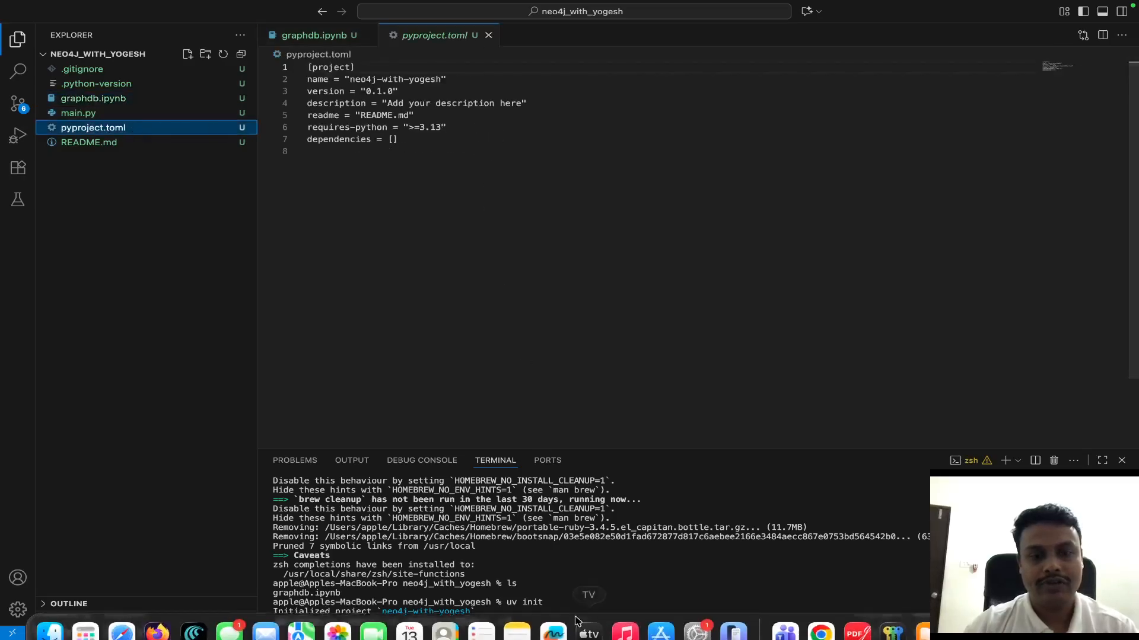
left_click(586, 606)
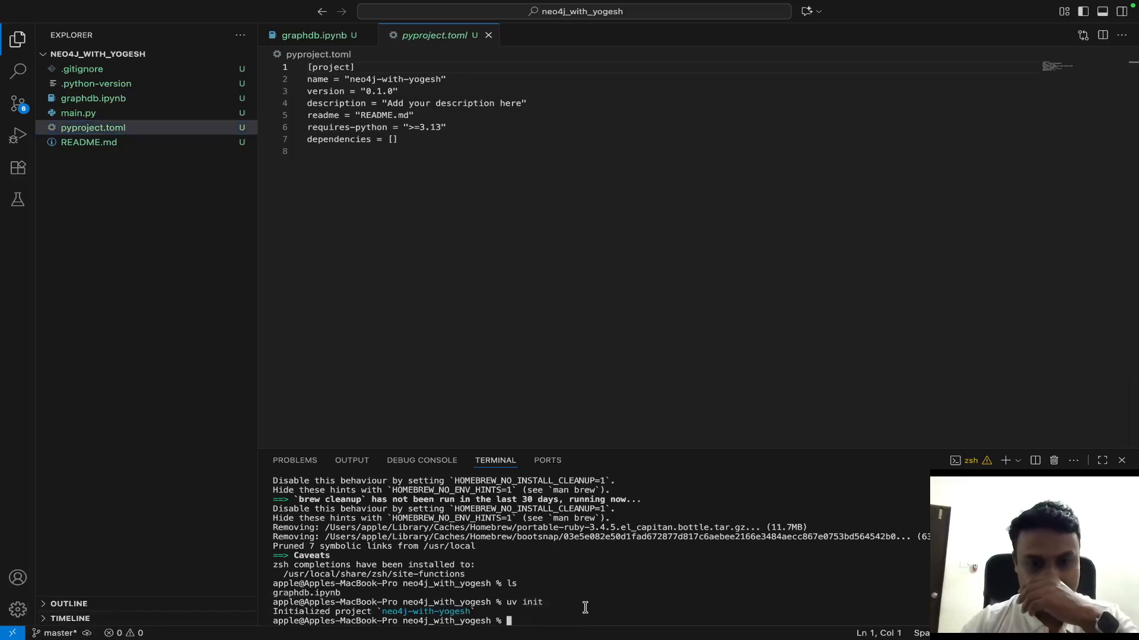
type("uv ")
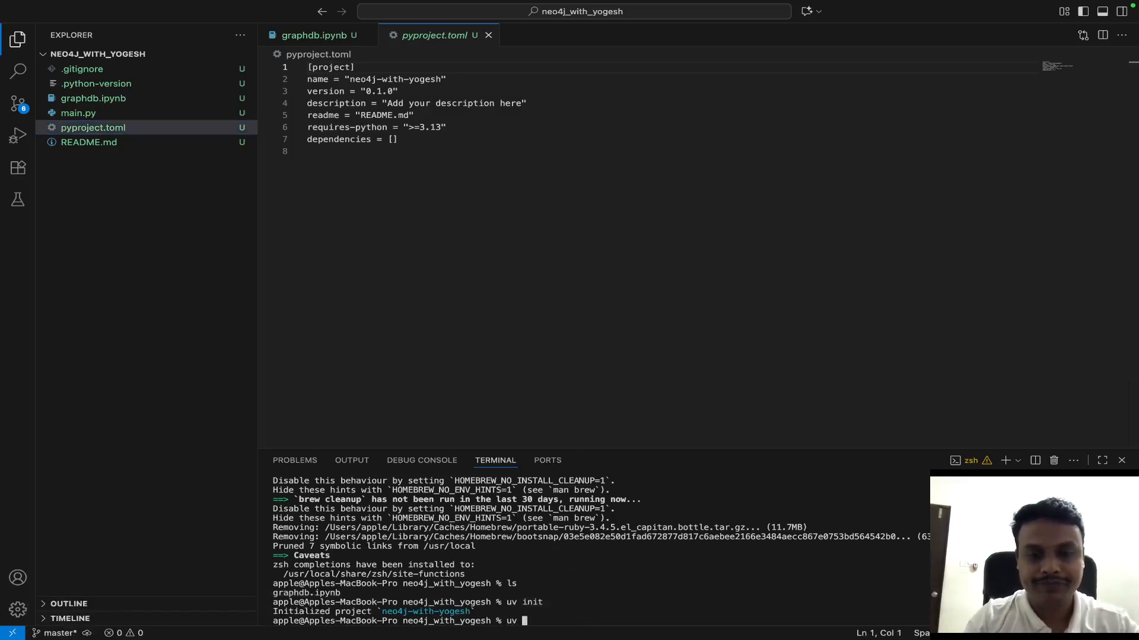
type("add langchain ")
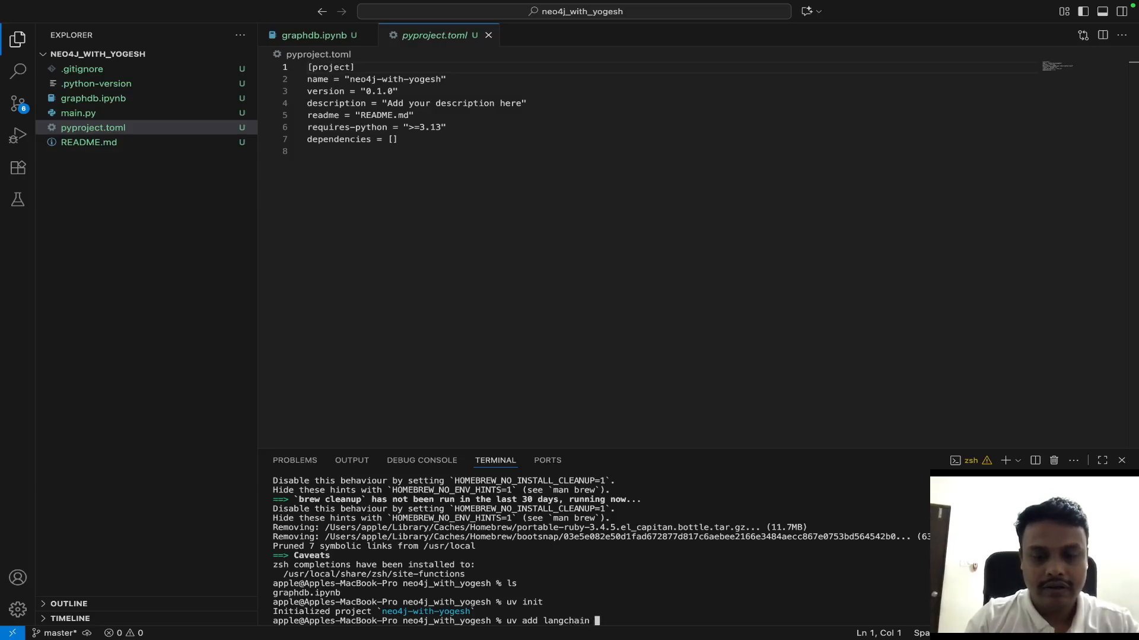
type("langchain")
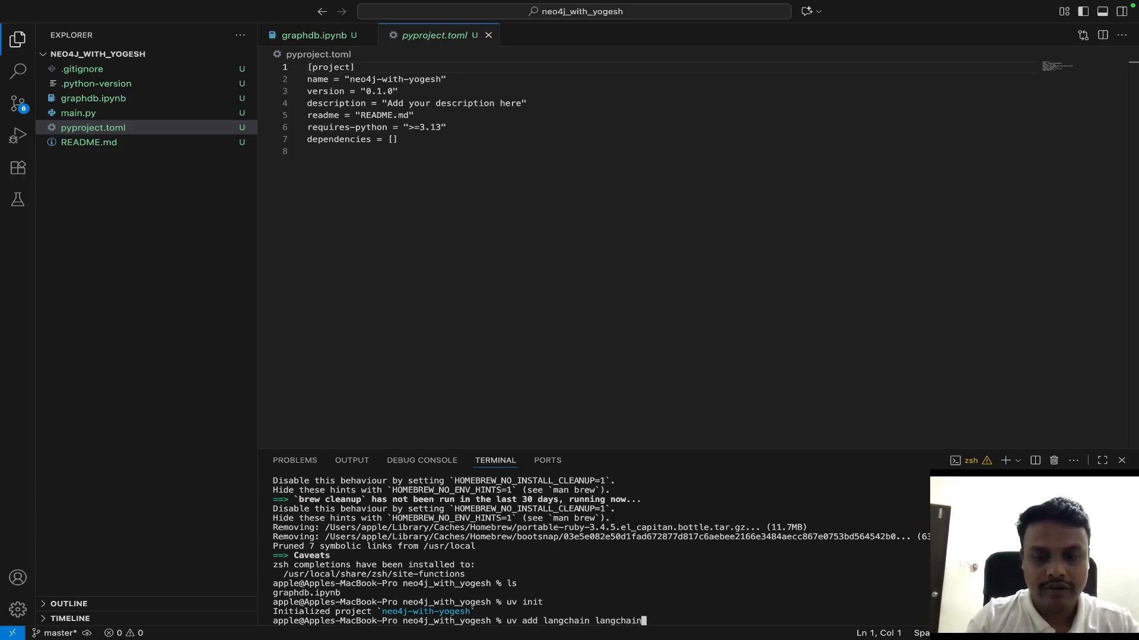
type("_community neo4j")
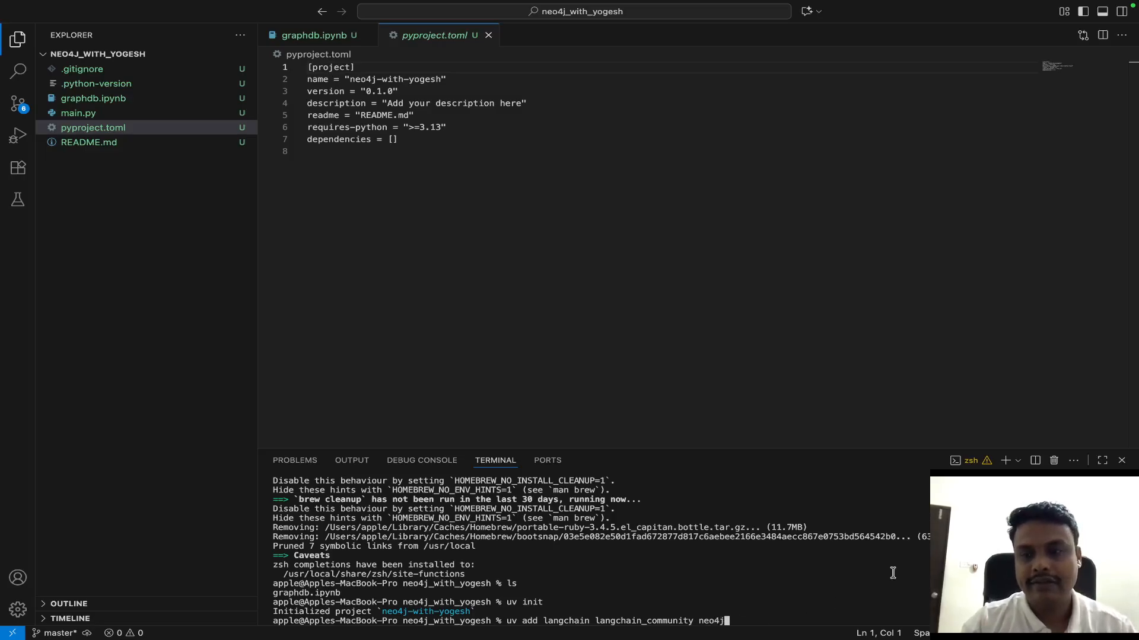
left_click(1102, 461)
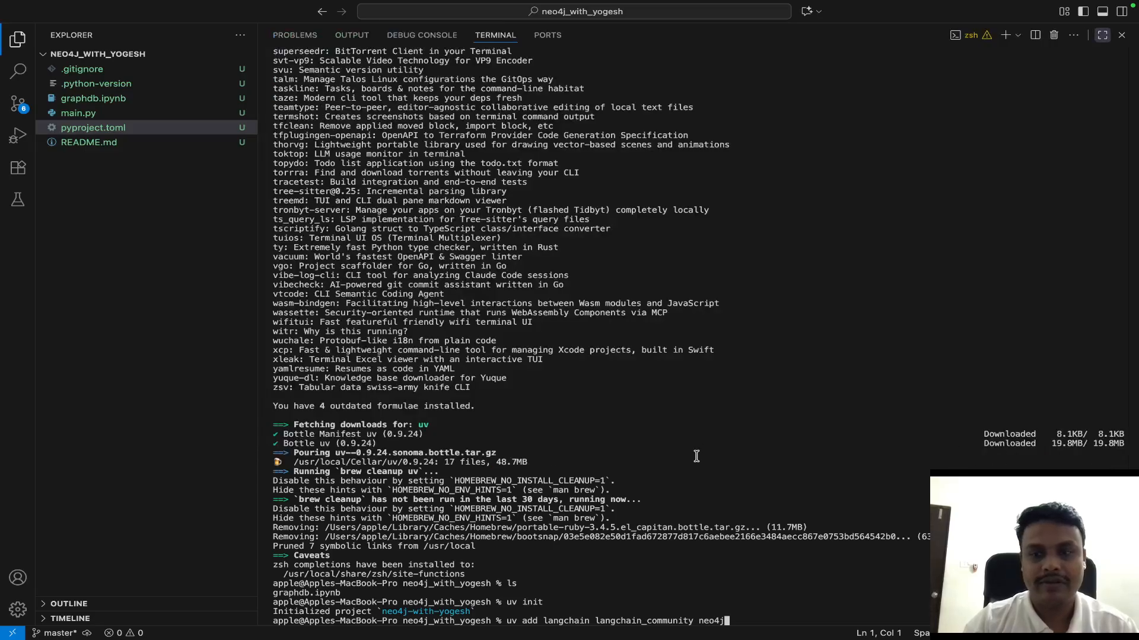
left_click(1102, 35)
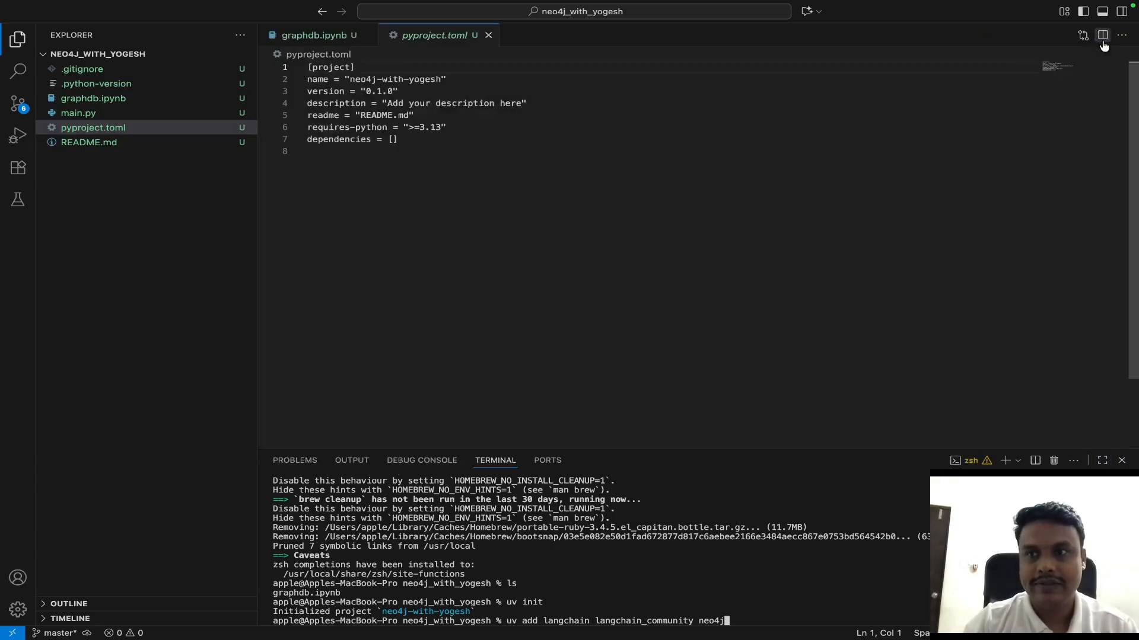
key("Return")
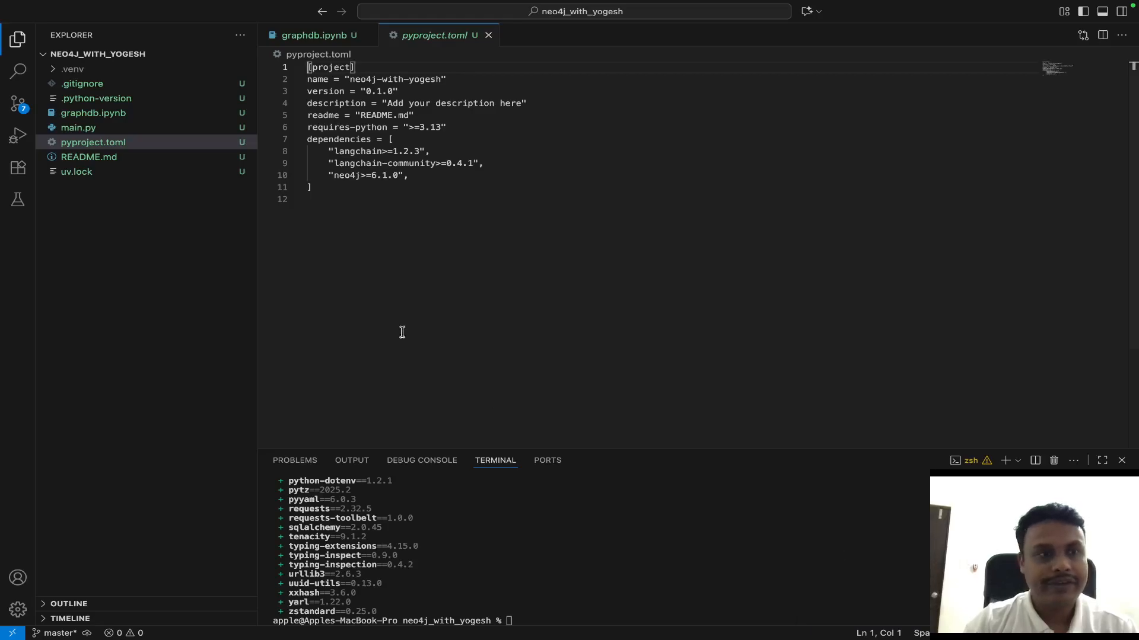
- Review the terminal output of the uv commands and the list of installed packages
scroll(577, 571, "up", 3)
scroll(576, 571, "up", 10)
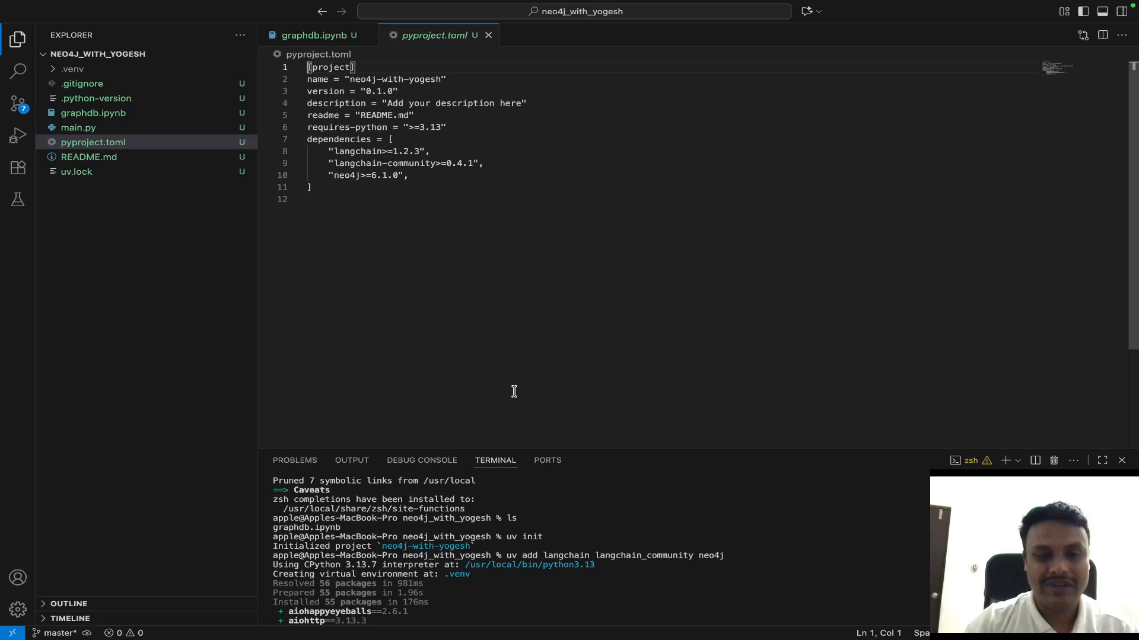
scroll(541, 575, "down", 15)
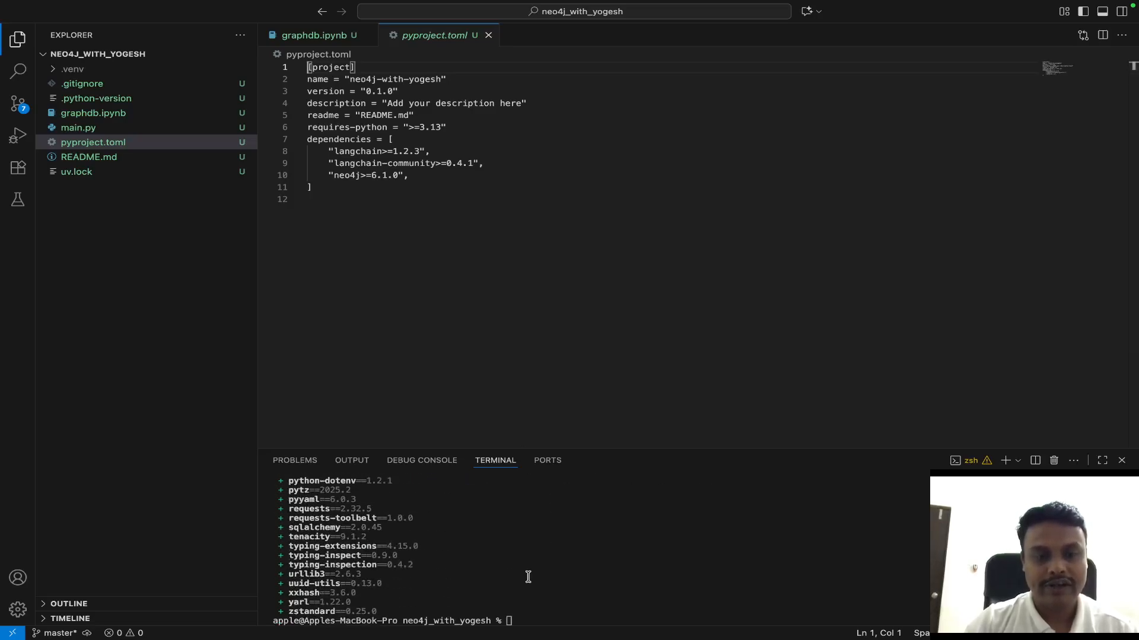
scroll(501, 543, "up", 8)
scroll(500, 544, "up", 10)
scroll(500, 543, "down", 4)
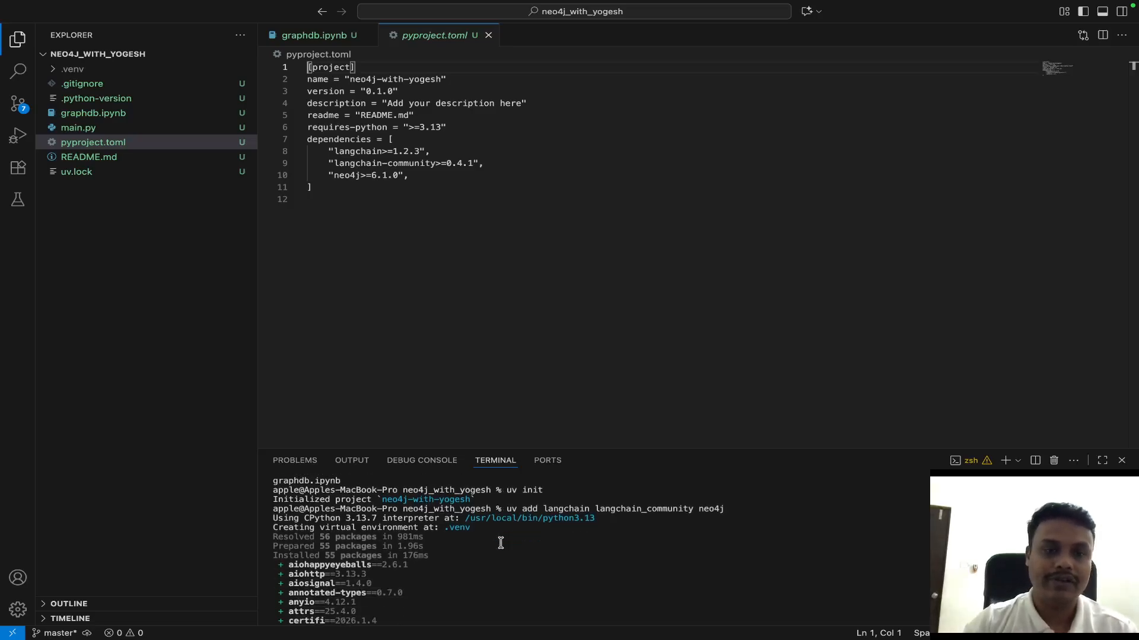
scroll(501, 544, "down", 15)
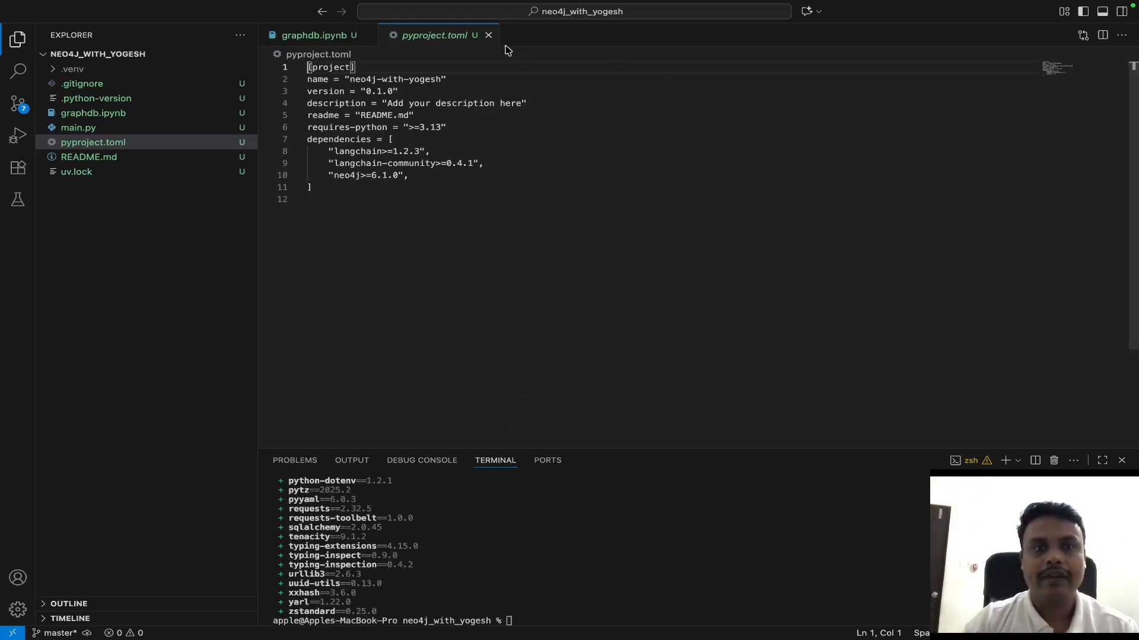
- Close pyproject.toml and install the suggested Python and Jupyter extensions from graphdb.ipynb's kernel selection
left_click(489, 35)
left_click(347, 75)
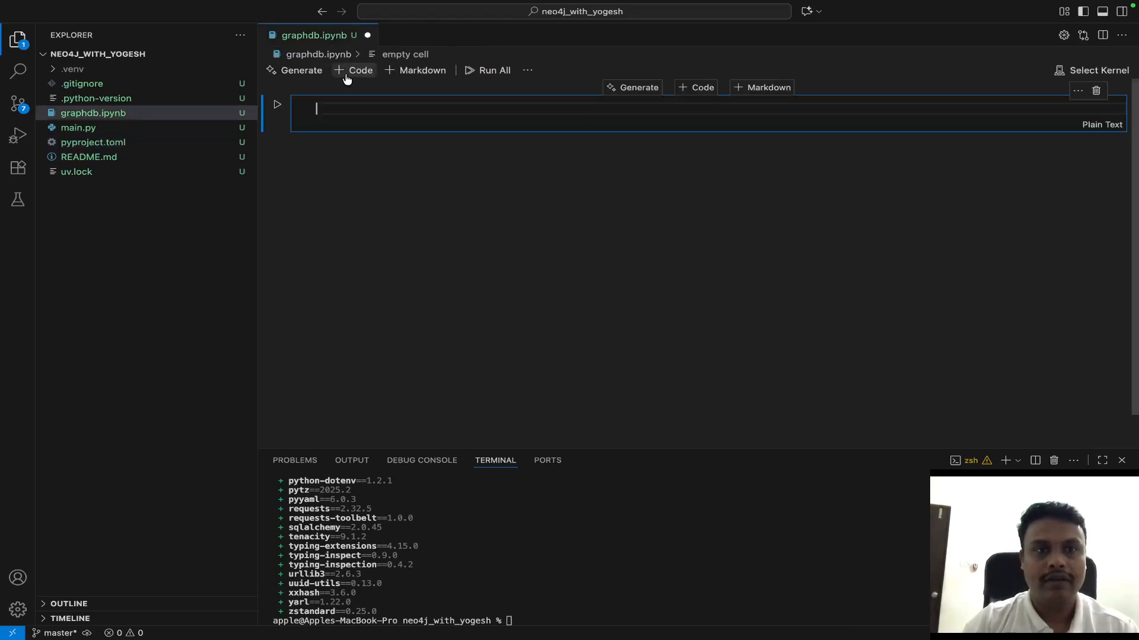
left_click(1100, 70)
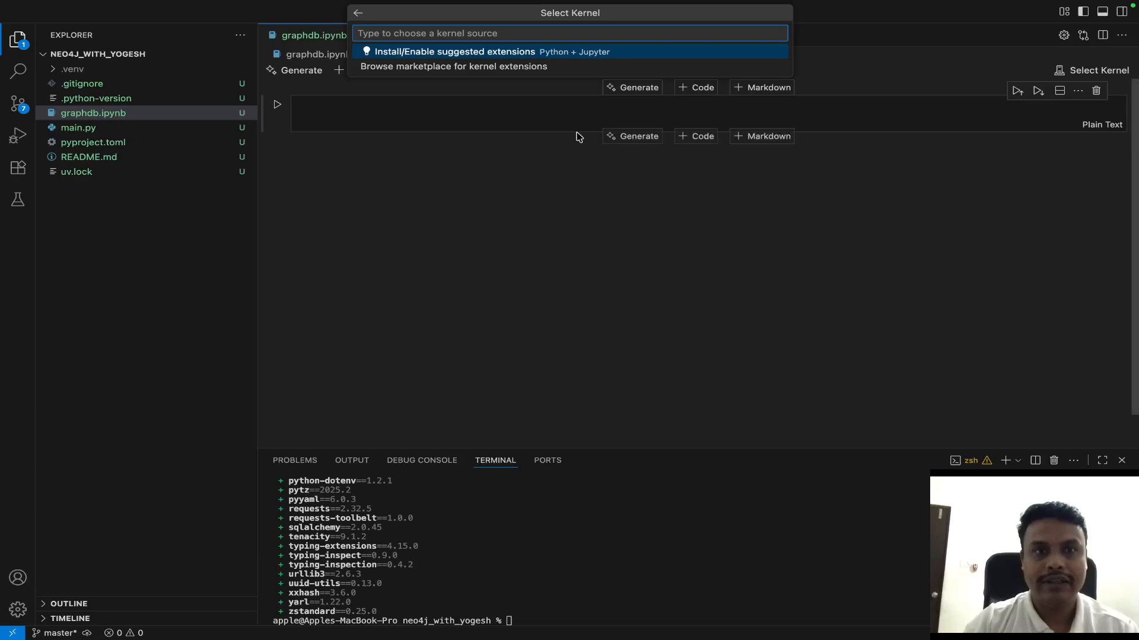
left_click(456, 53)
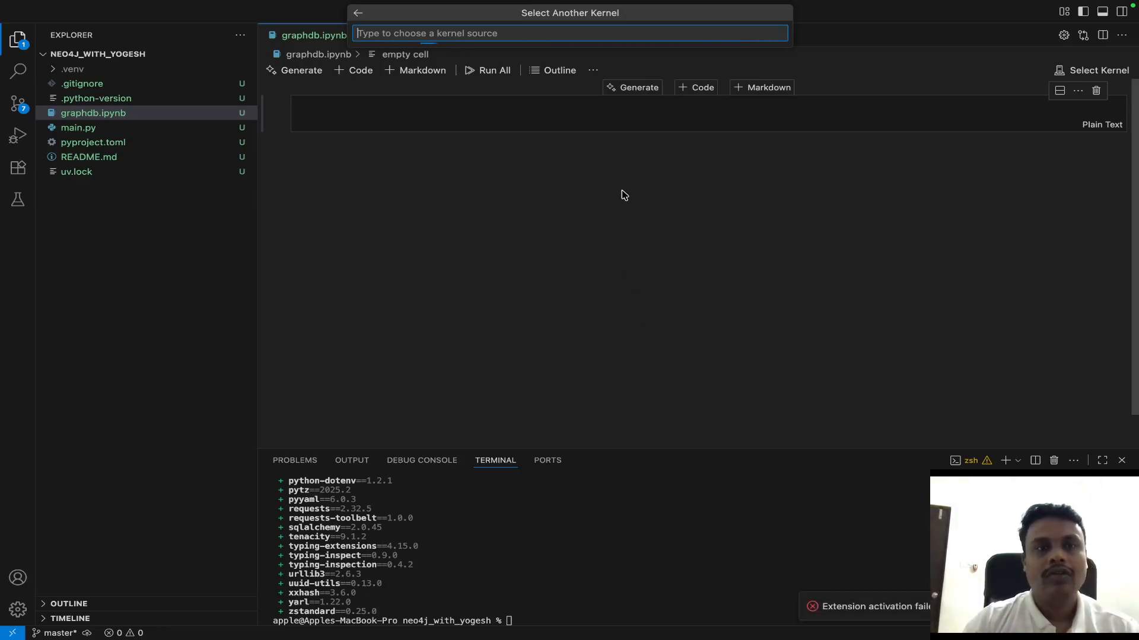
- Switch to Neo4j Aura in the browser and connect the Query tool to the Free instance
key("ctrl+Right")
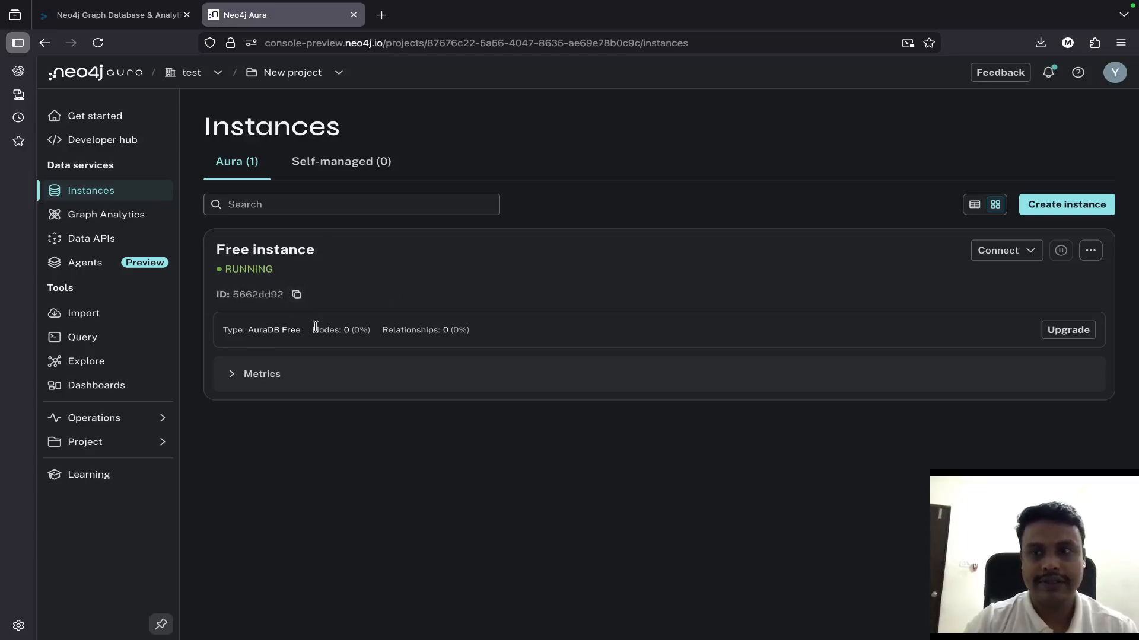
left_click(1023, 255)
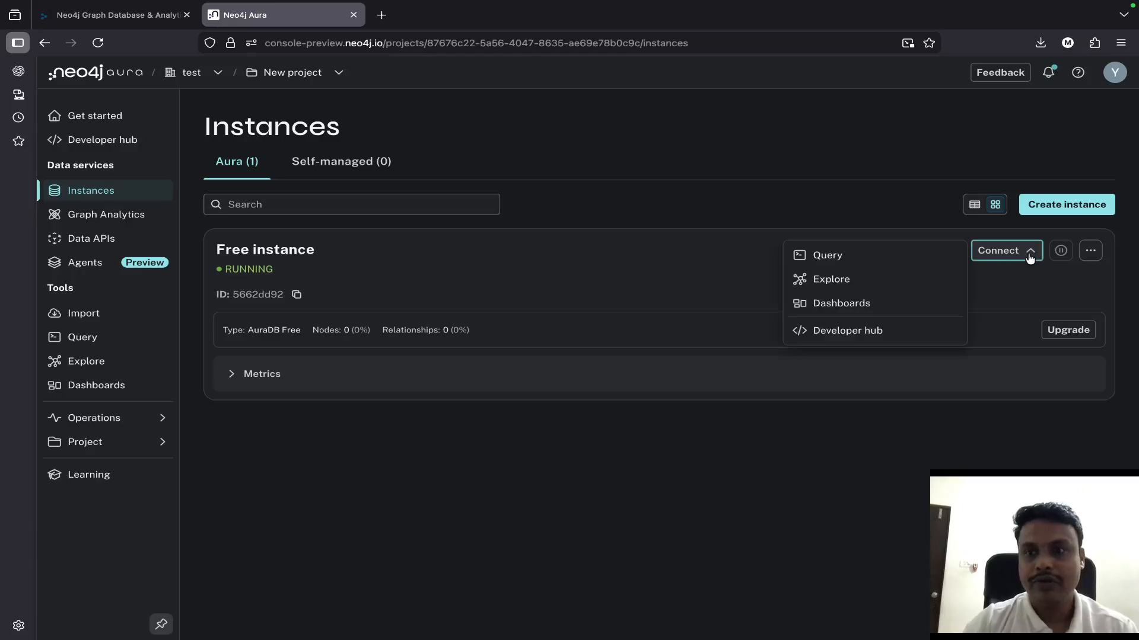
left_click(833, 261)
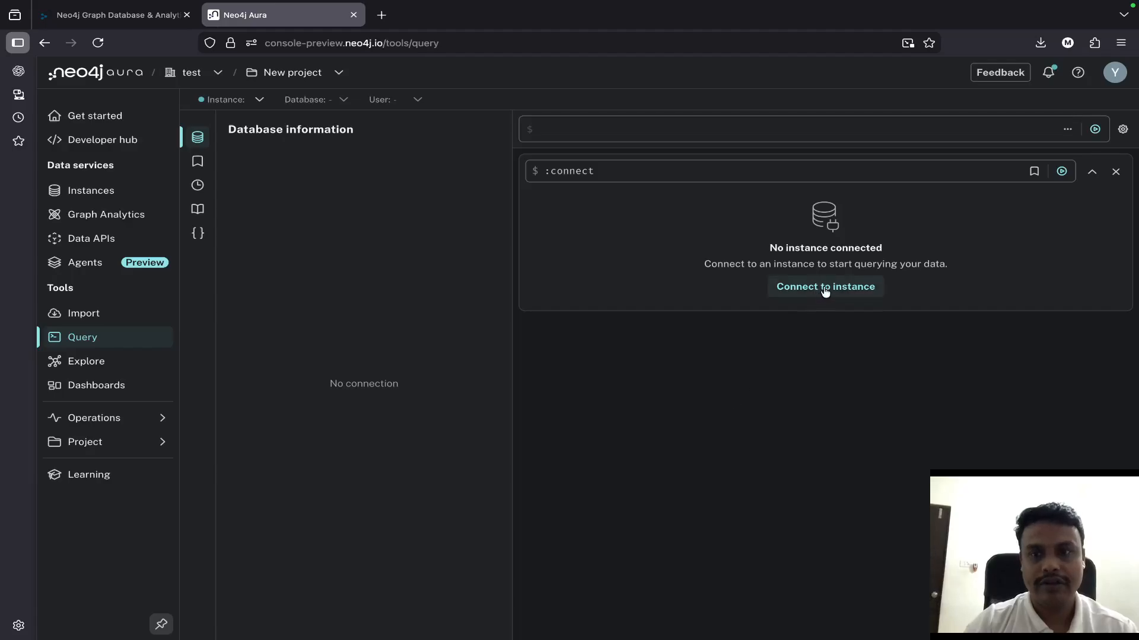
left_click(825, 287)
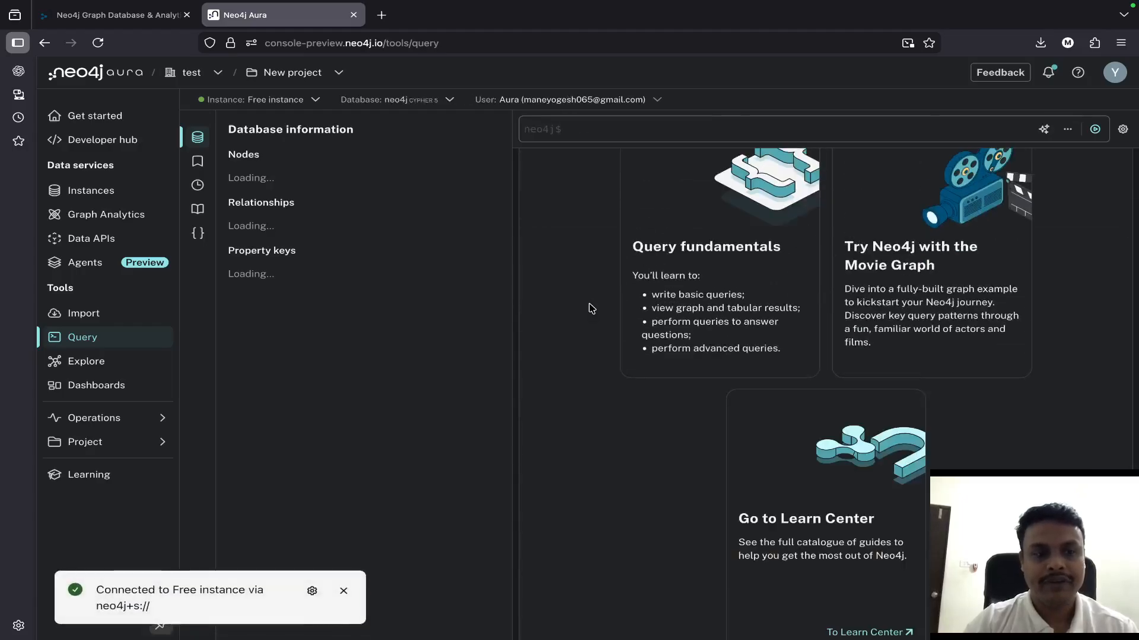
- Browse the Learn Center's sample datasets, opening the Movies guide and the Healthcare analysis guide
scroll(585, 313, "down", 2)
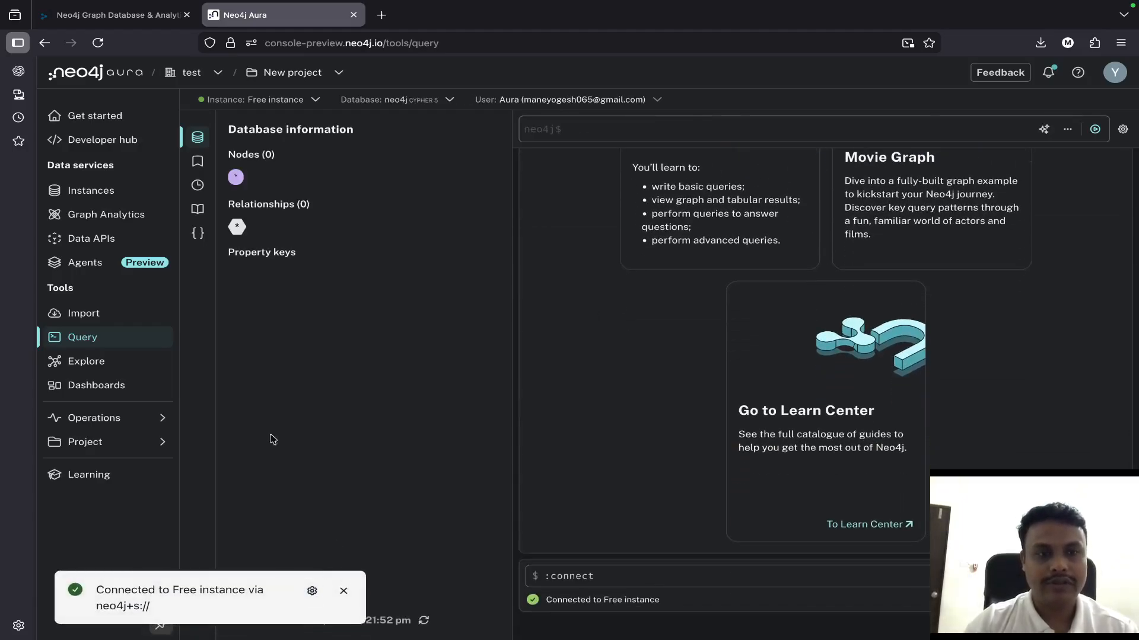
scroll(744, 492, "down", 3)
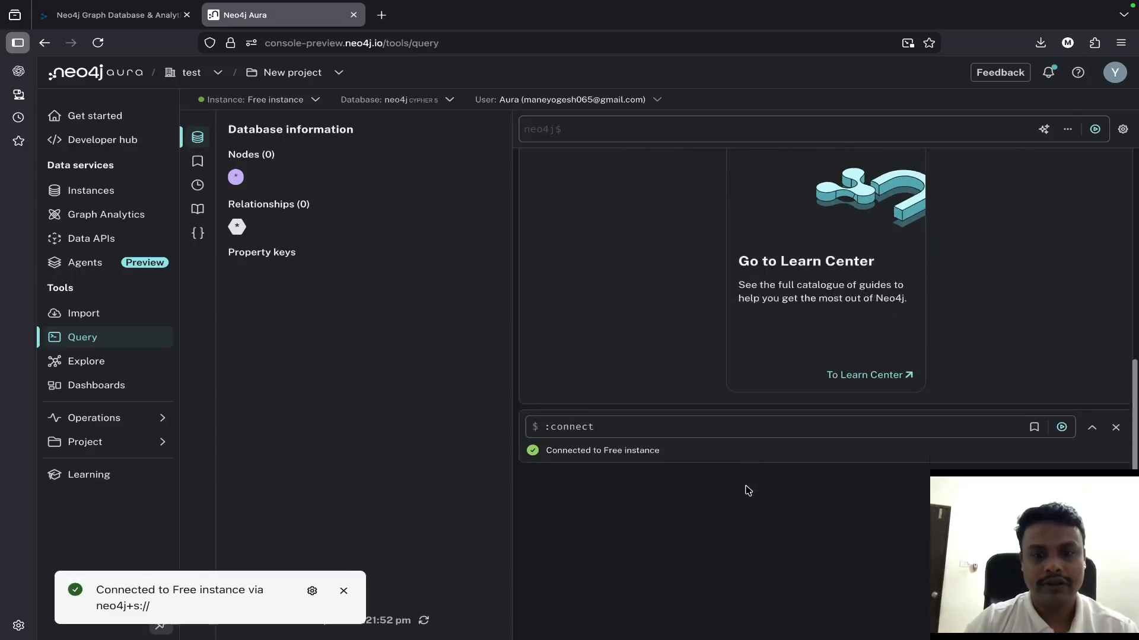
left_click(854, 382)
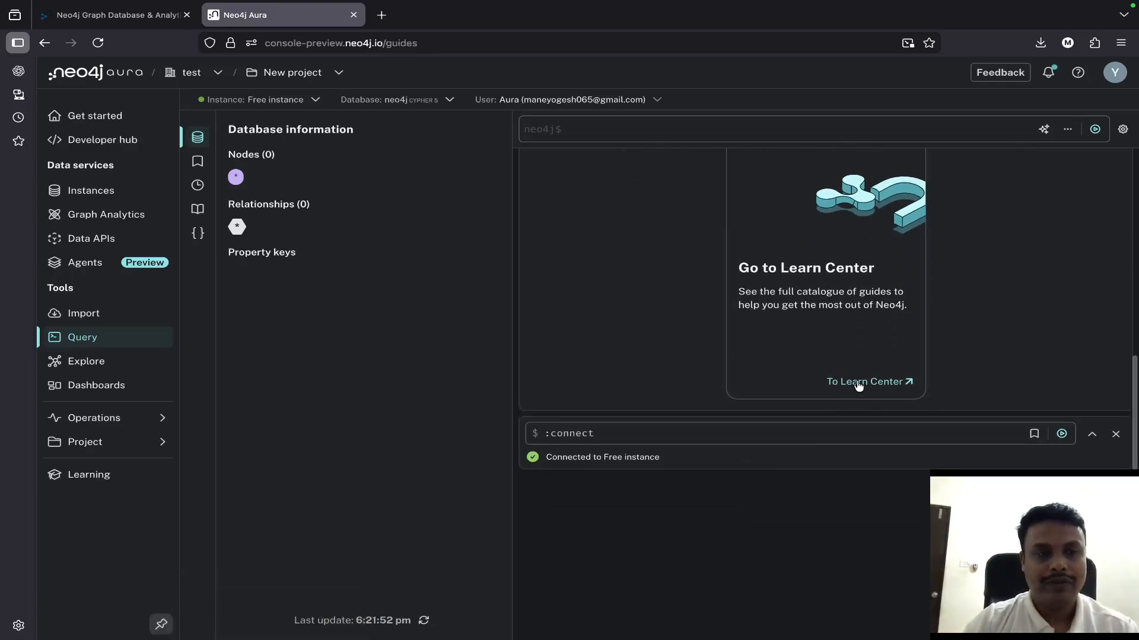
scroll(560, 420, "down", 2)
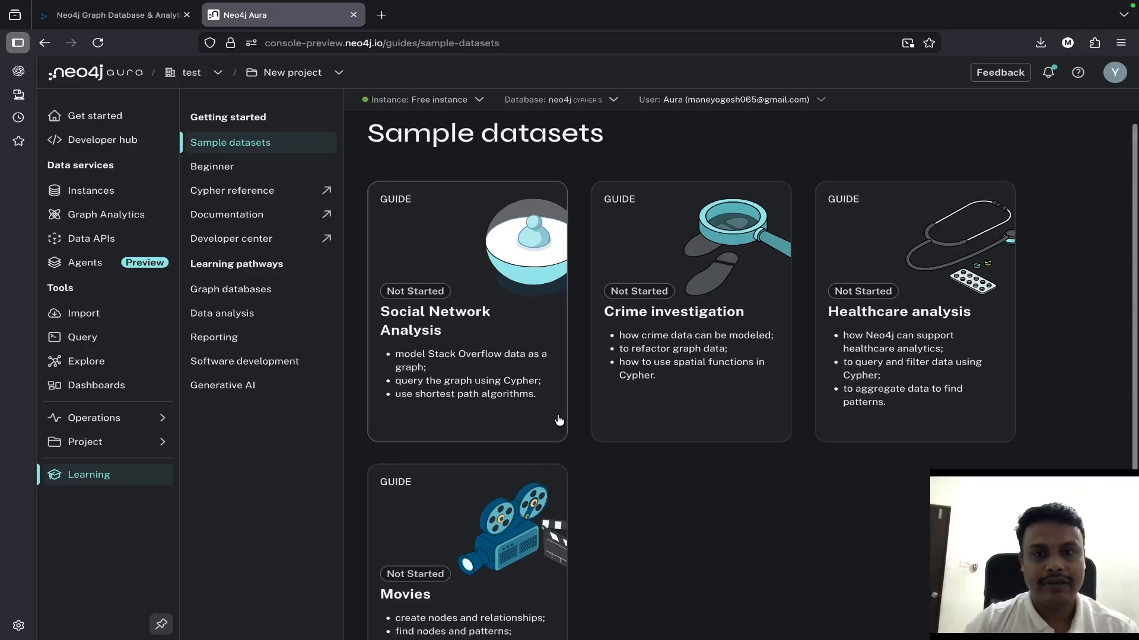
scroll(560, 420, "down", 1)
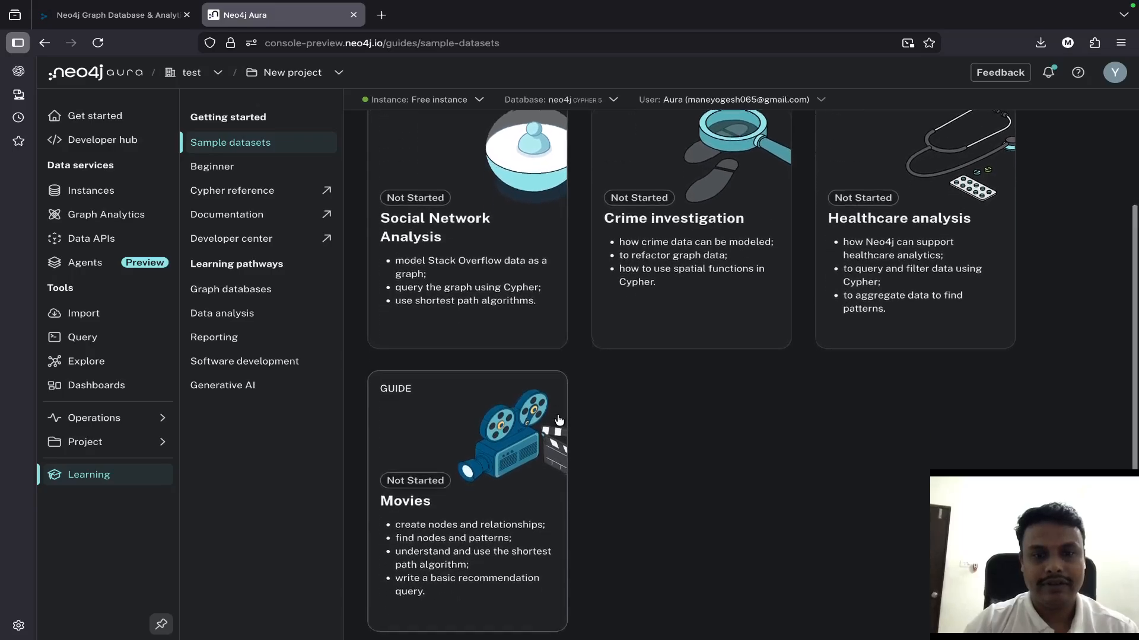
left_click(413, 468)
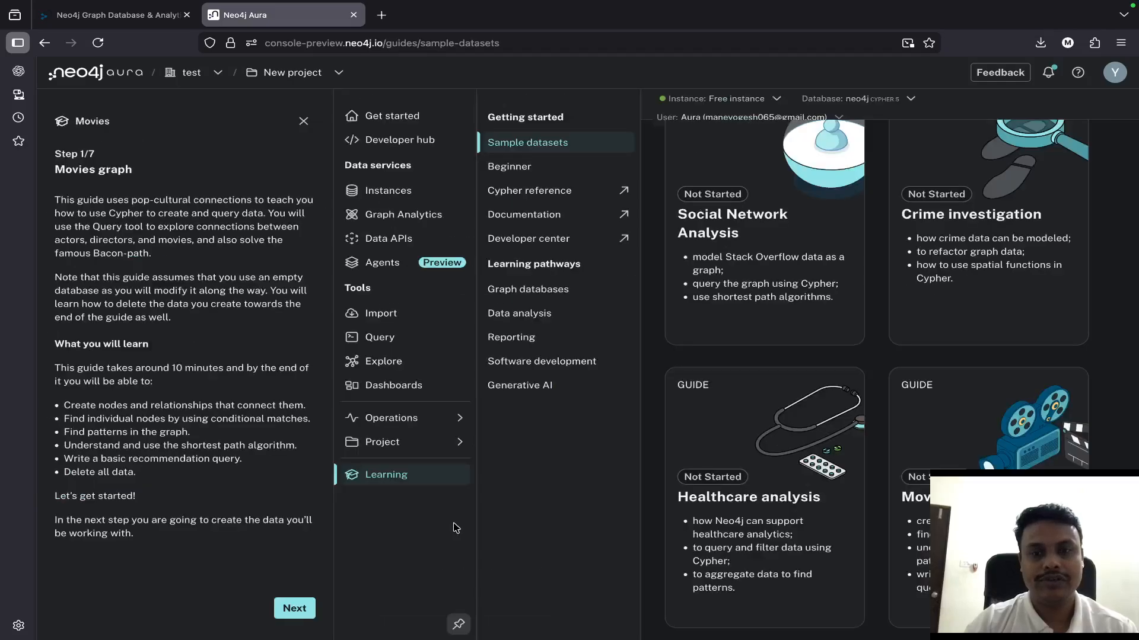
left_click(722, 514)
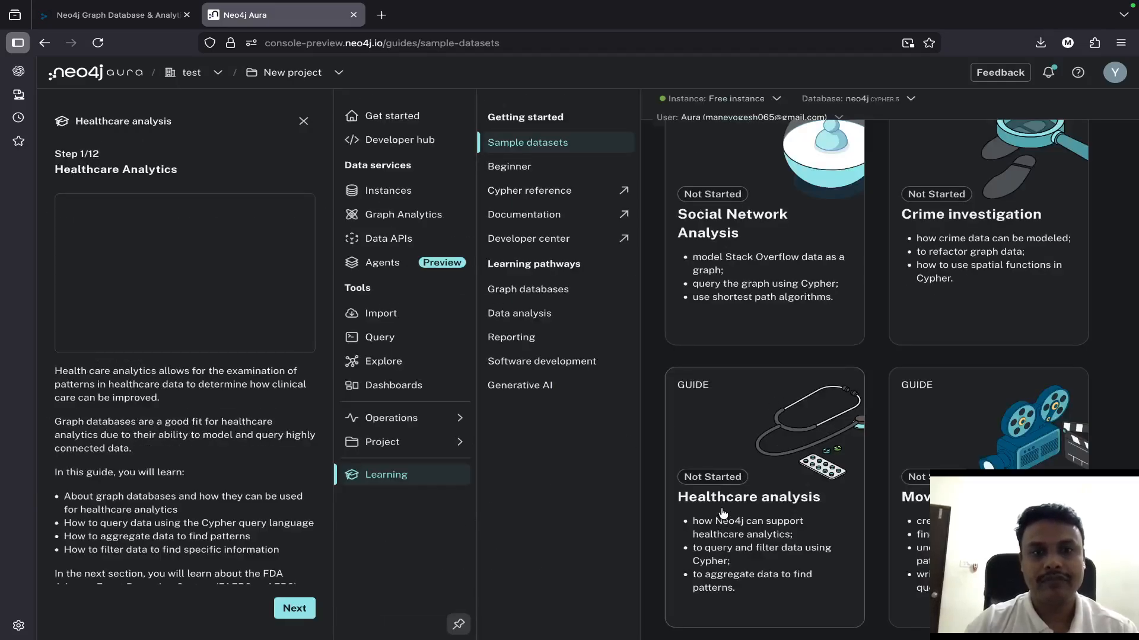
- Read the Healthcare analysis guide from its introduction through the FAERS Graph Model section
scroll(283, 461, "down", 1)
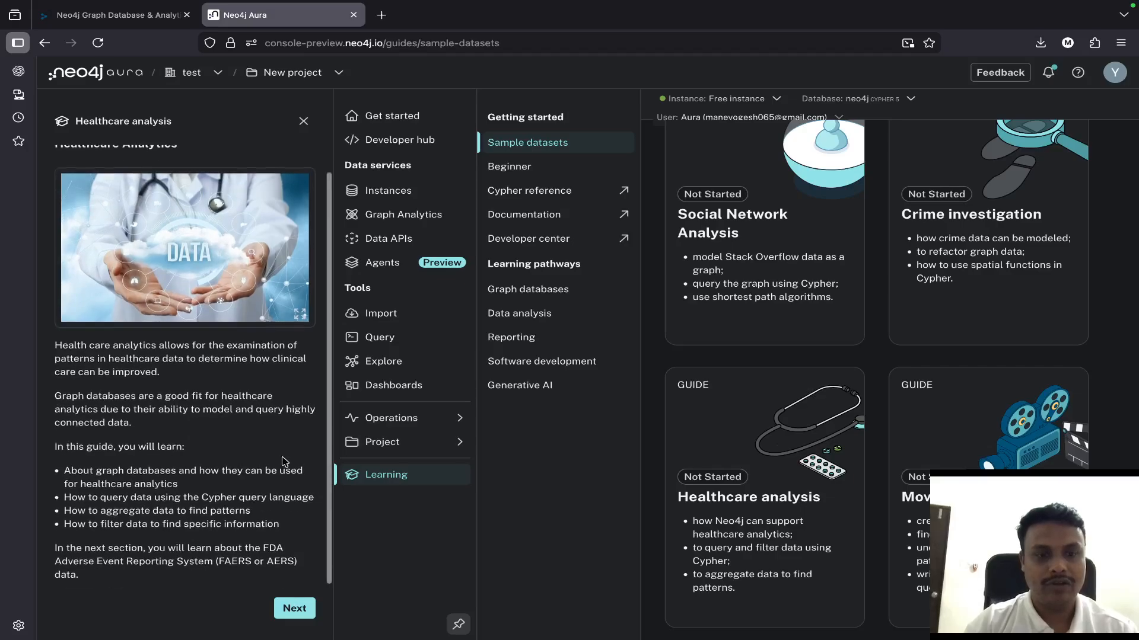
left_click(288, 610)
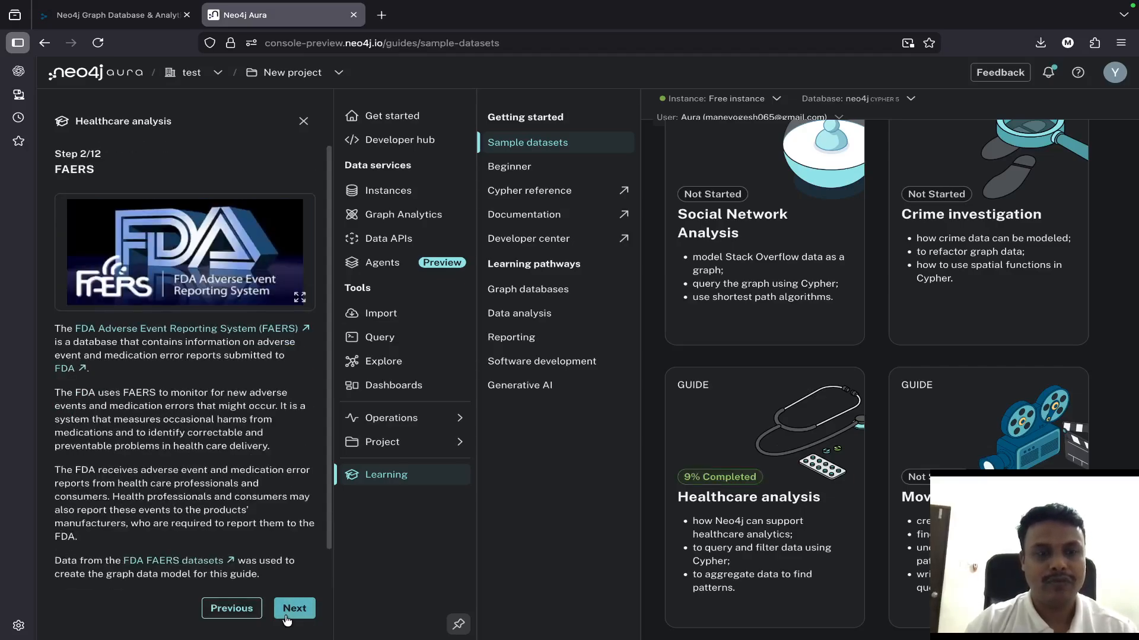
scroll(286, 614, "down", 1)
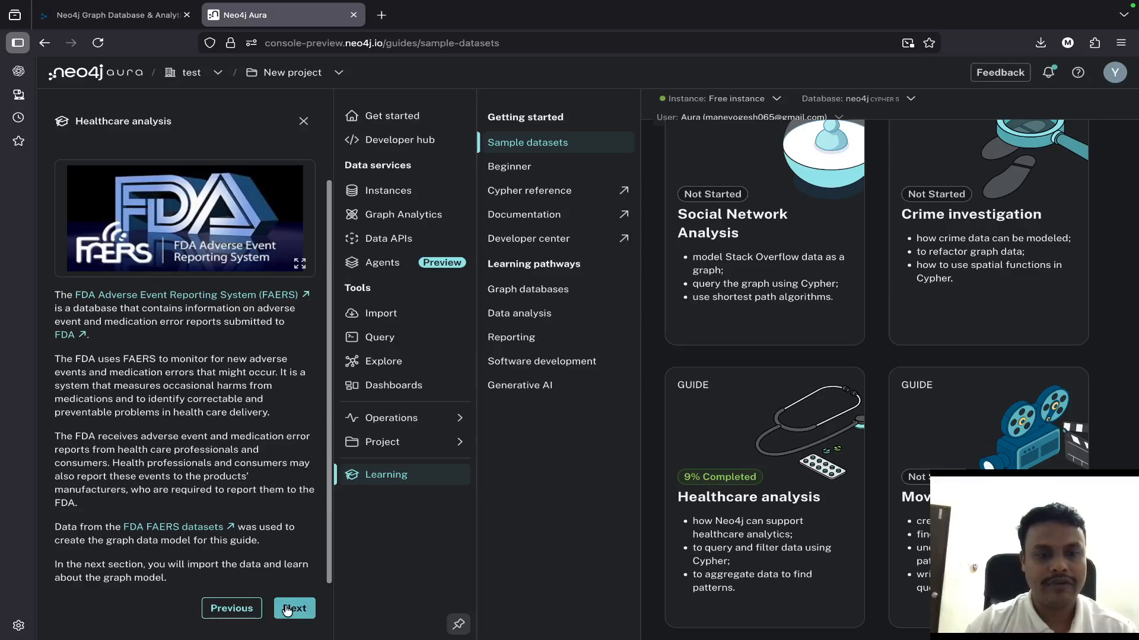
left_click(288, 610)
scroll(291, 475, "down", 5)
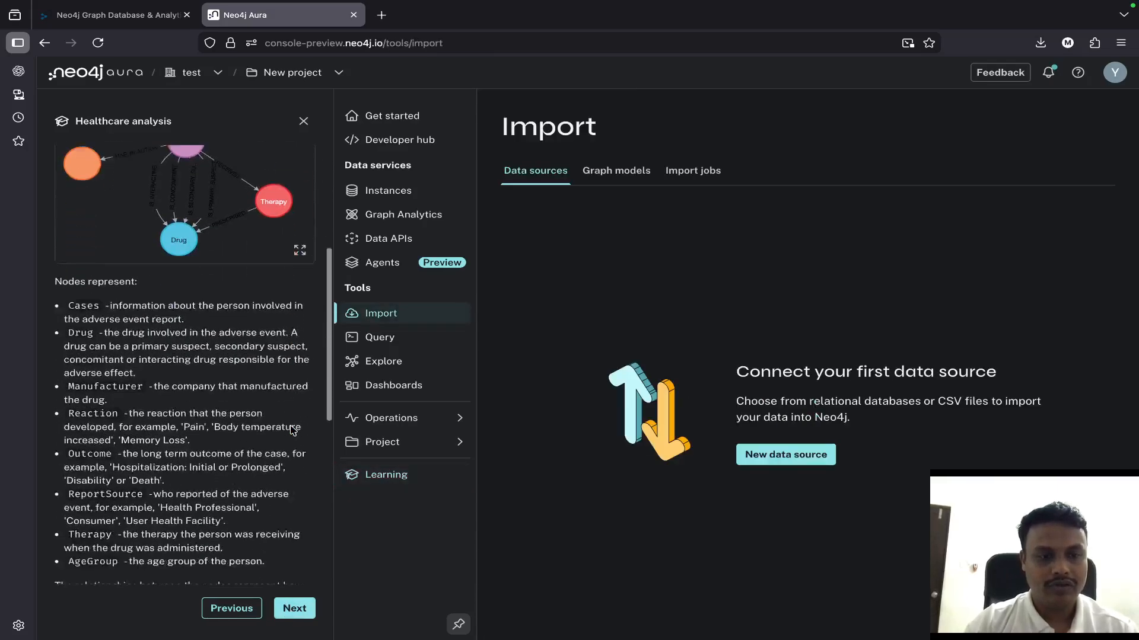
scroll(290, 429, "down", 6)
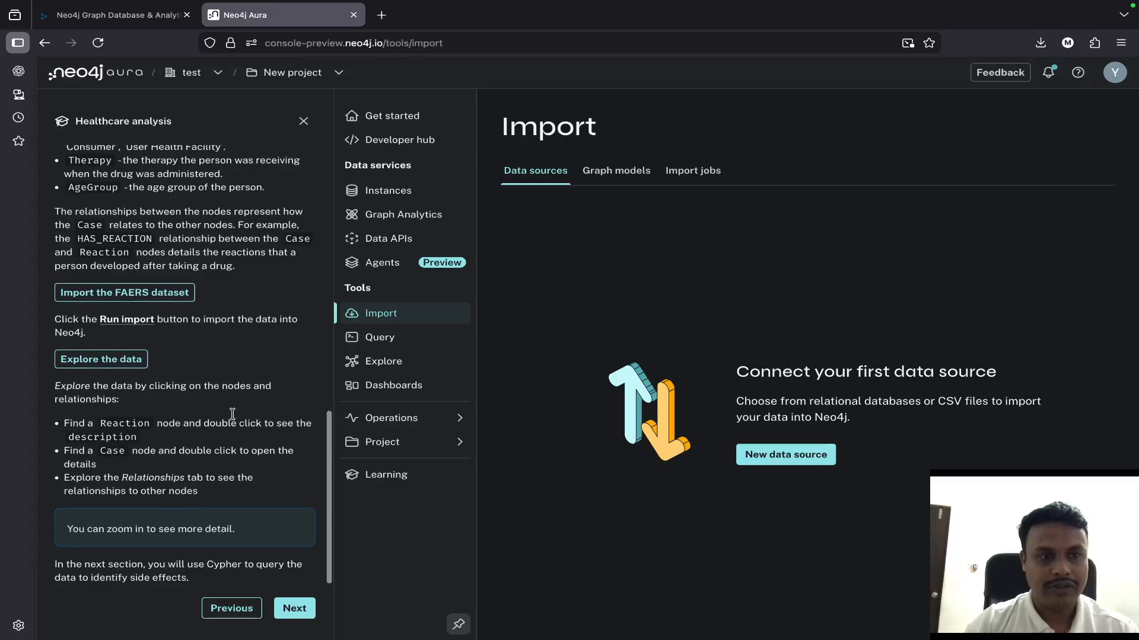
- Advance the guide to Side Effects and run its Cases and Reactions query against the Free instance
left_click(288, 611)
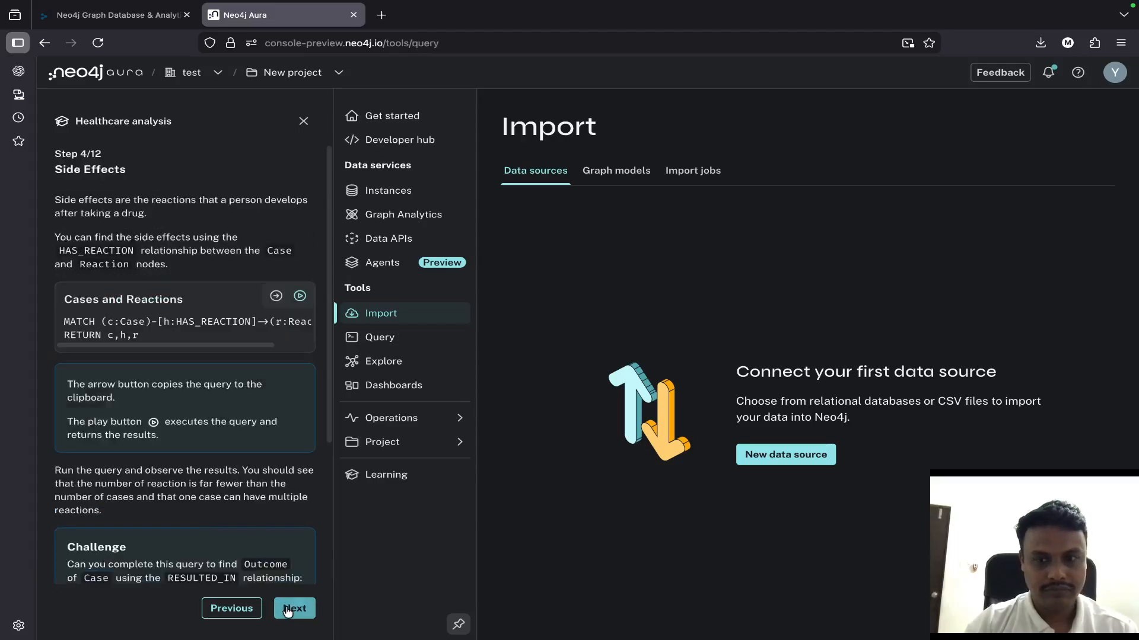
left_click(275, 296)
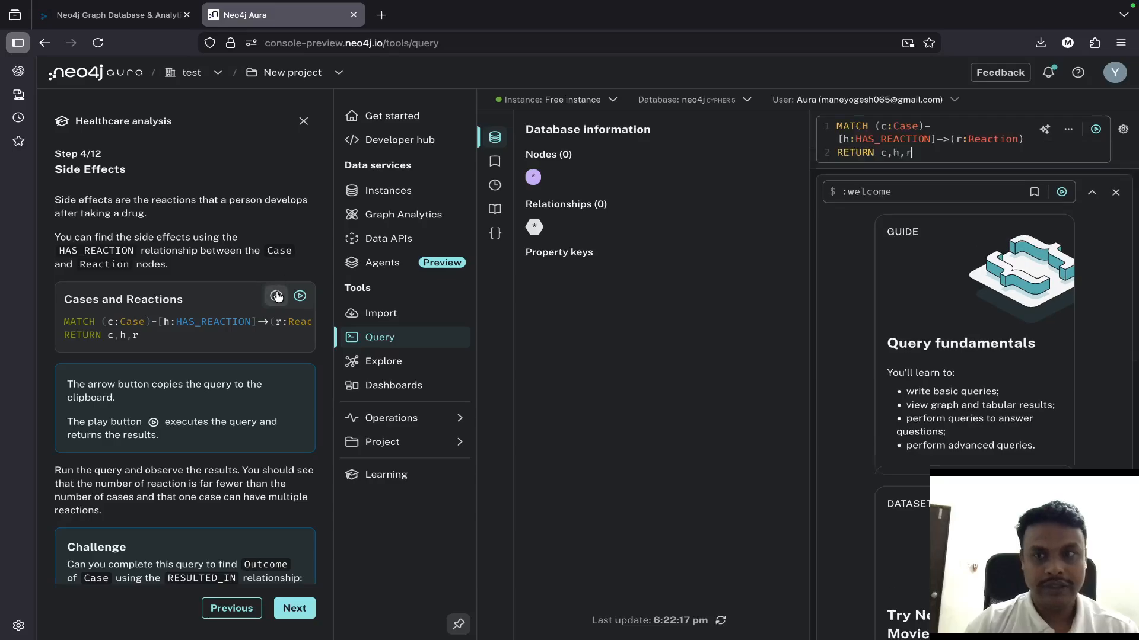
left_click(1096, 131)
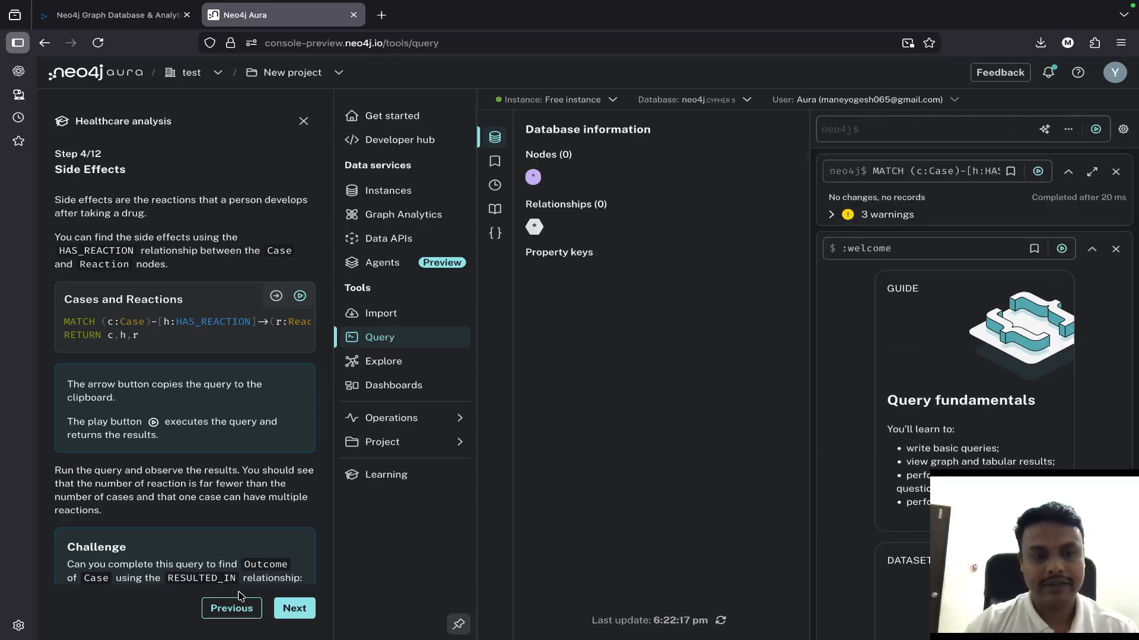
- Return to the FAERS Graph Model section, look through the available new data source types, and cancel the dialog
left_click(232, 608)
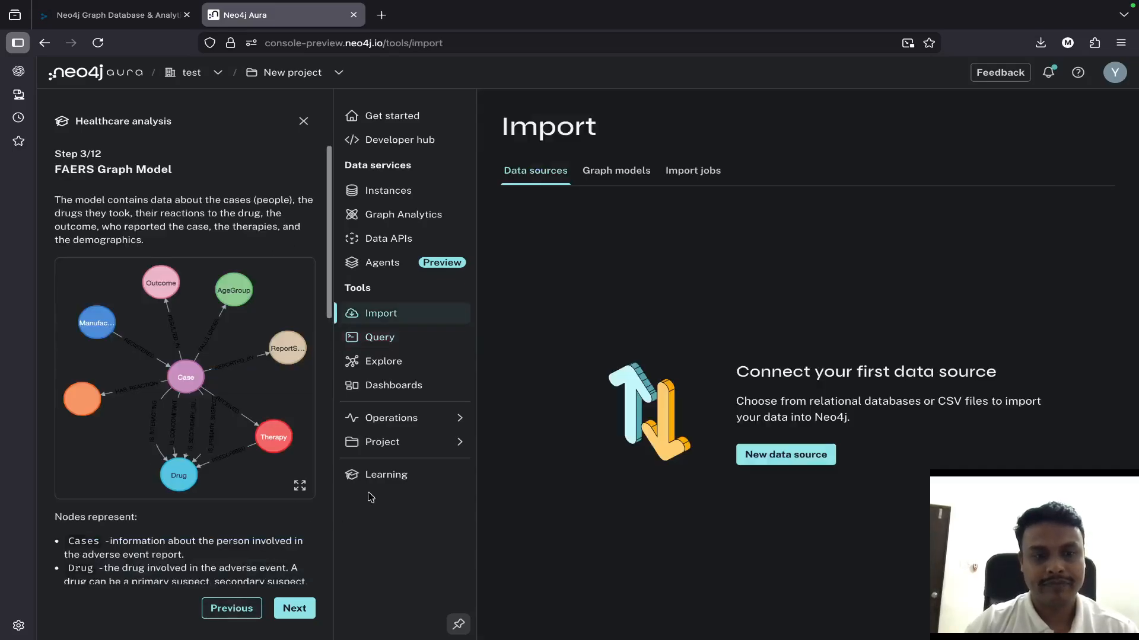
left_click(755, 455)
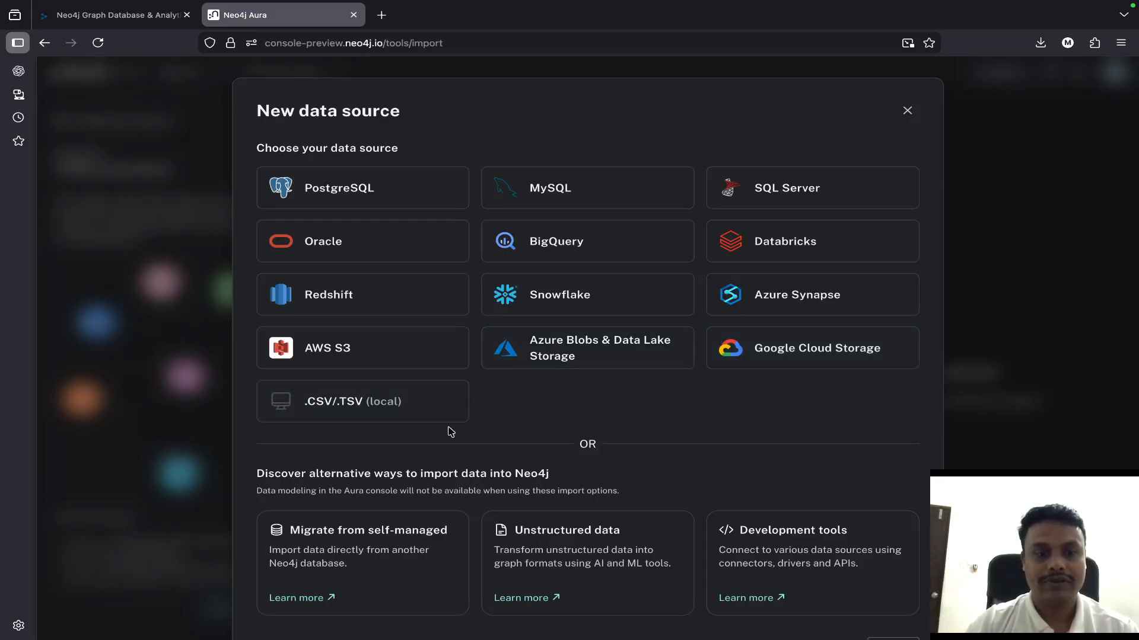
scroll(452, 432, "down", 1)
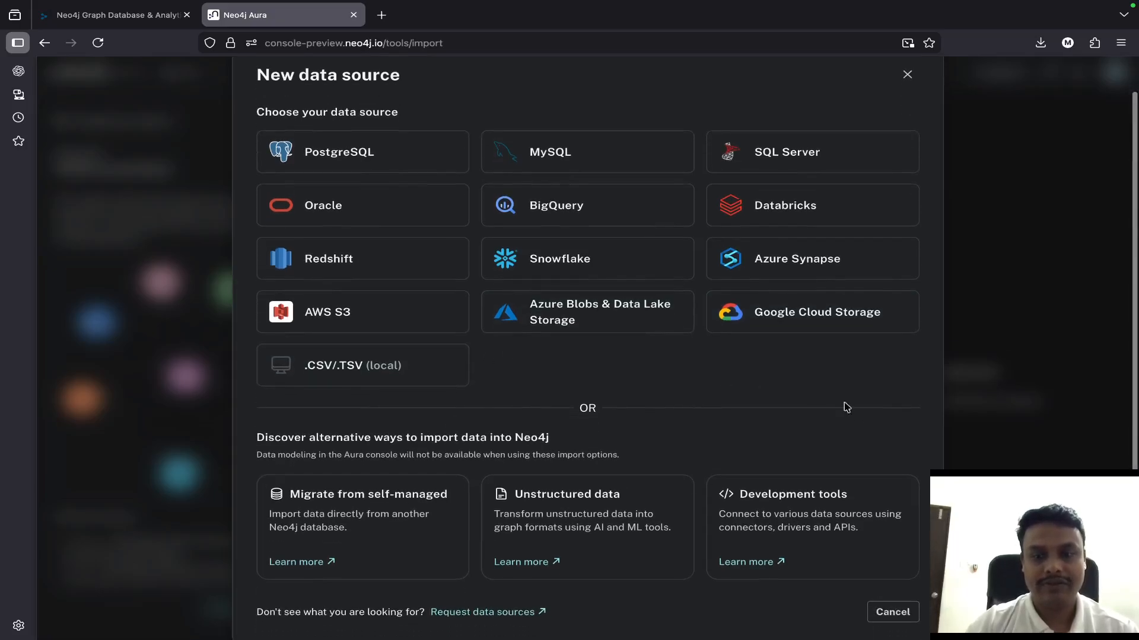
left_click(881, 611)
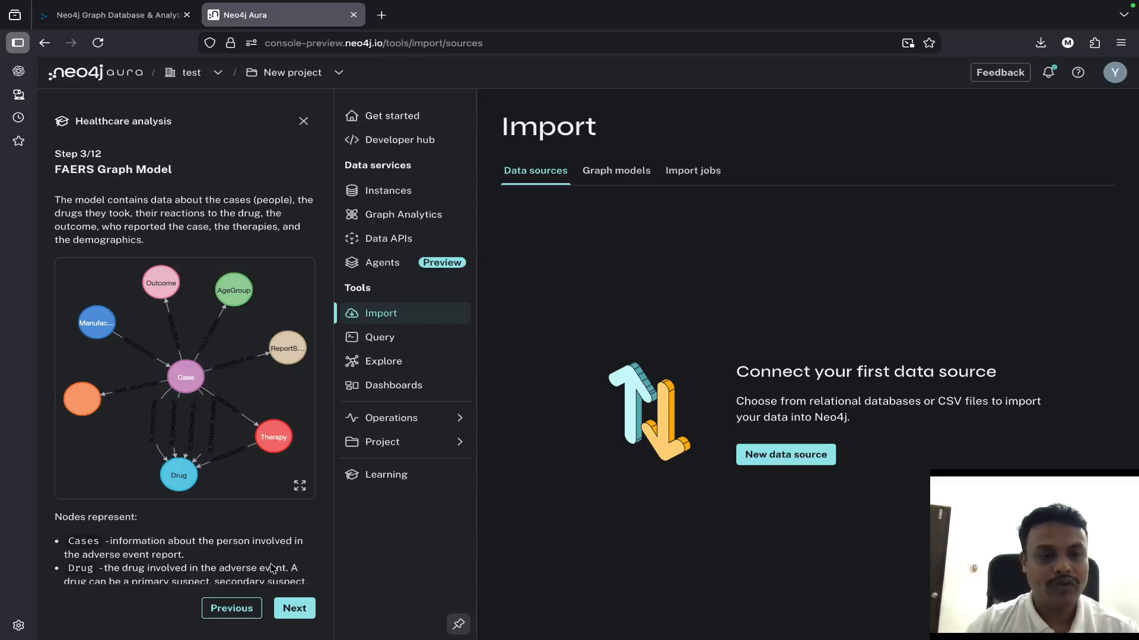
- Go back to the first step of the Healthcare analysis guide and close the guide
left_click(249, 609)
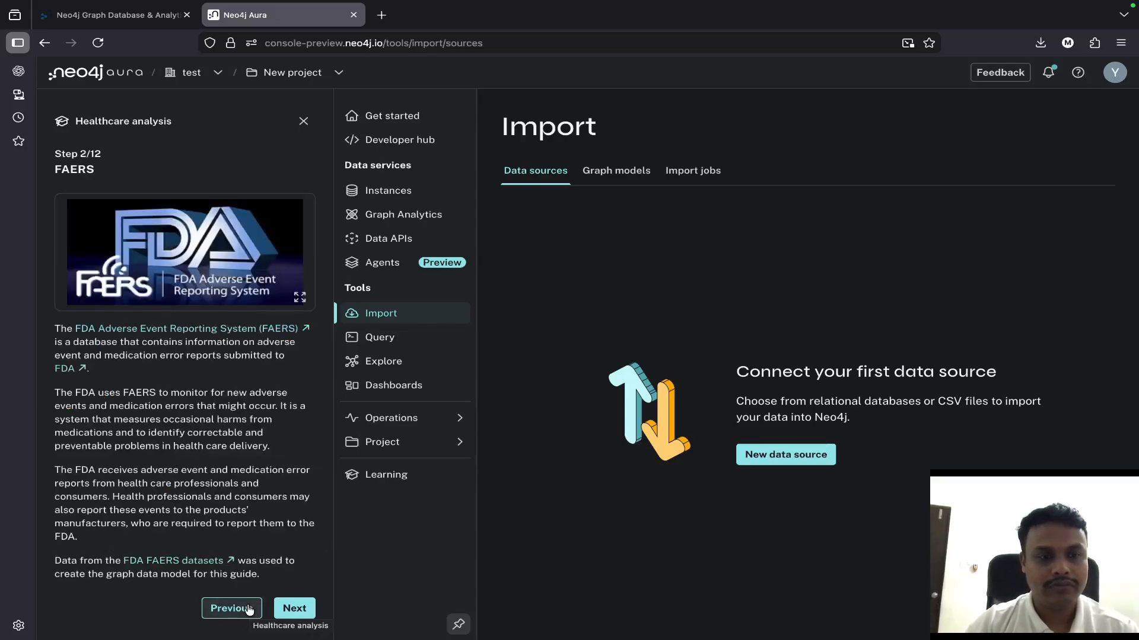
left_click(249, 609)
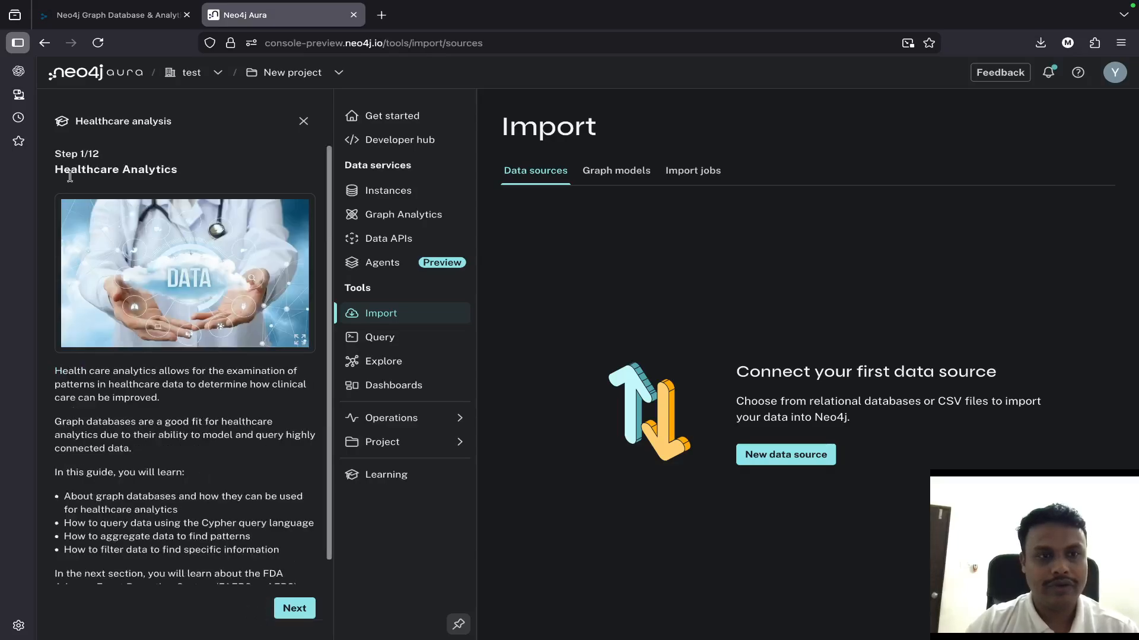
left_click(298, 121)
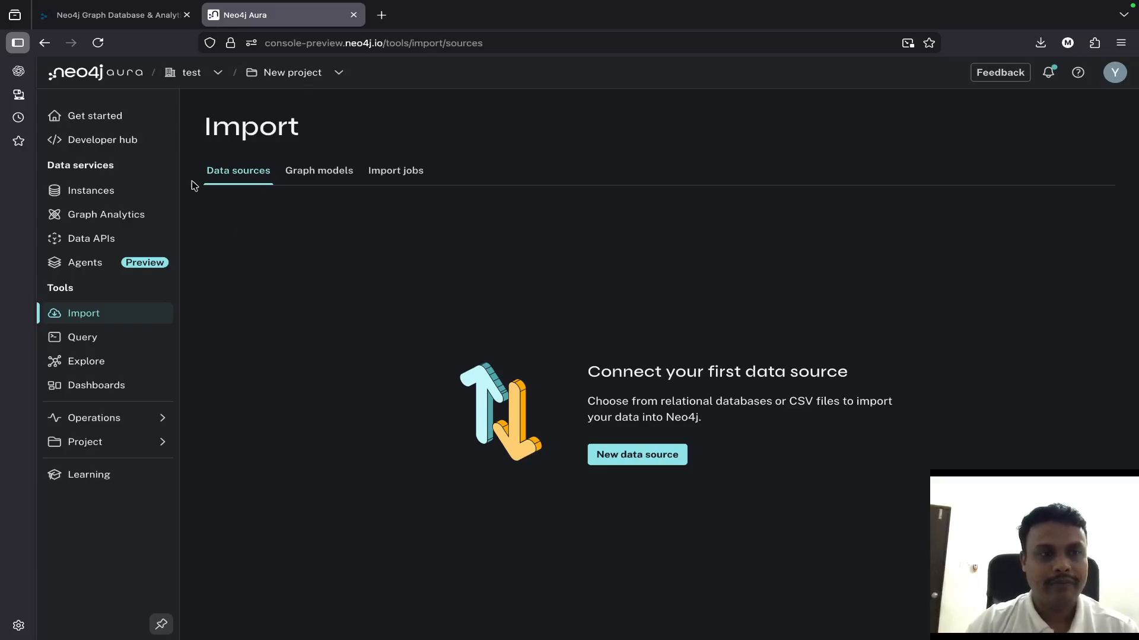
- Return to the Instances page and open the Free instance in Explore
left_click(131, 194)
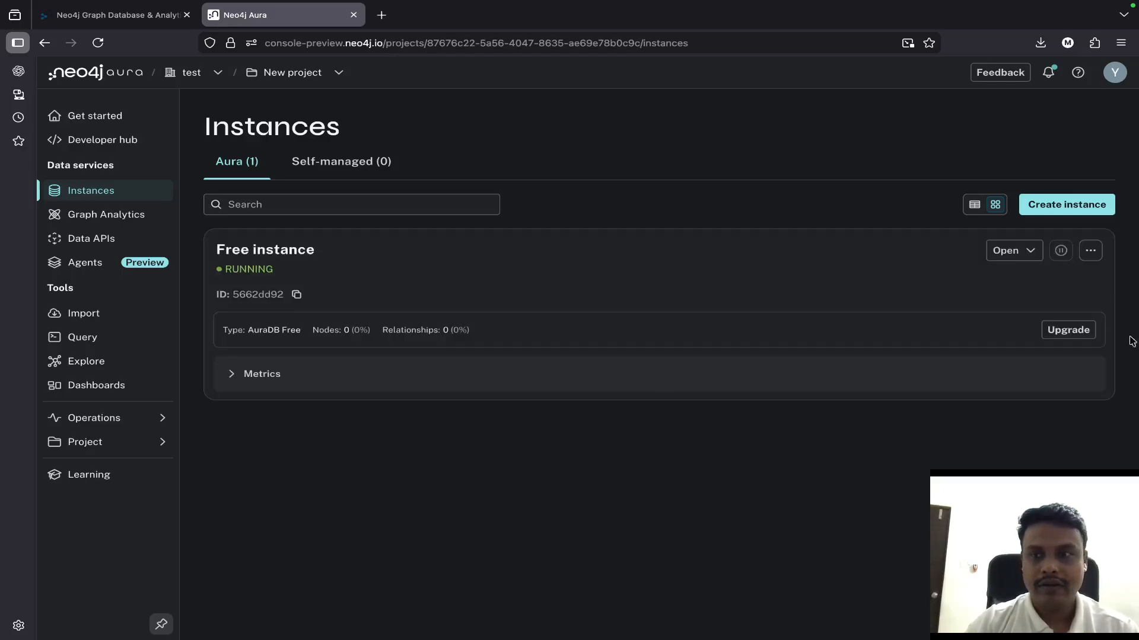
left_click(1012, 256)
left_click(900, 280)
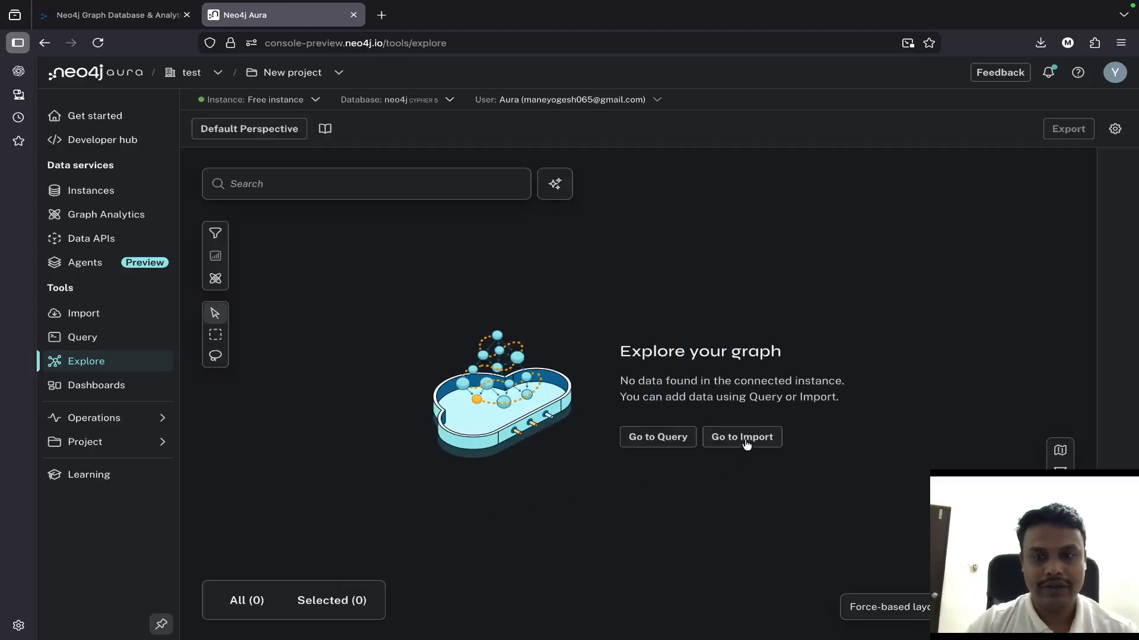
- Go to Import from the empty Explore page, look through the new data source types and alternative import options, and close the dialog
left_click(745, 439)
left_click(648, 457)
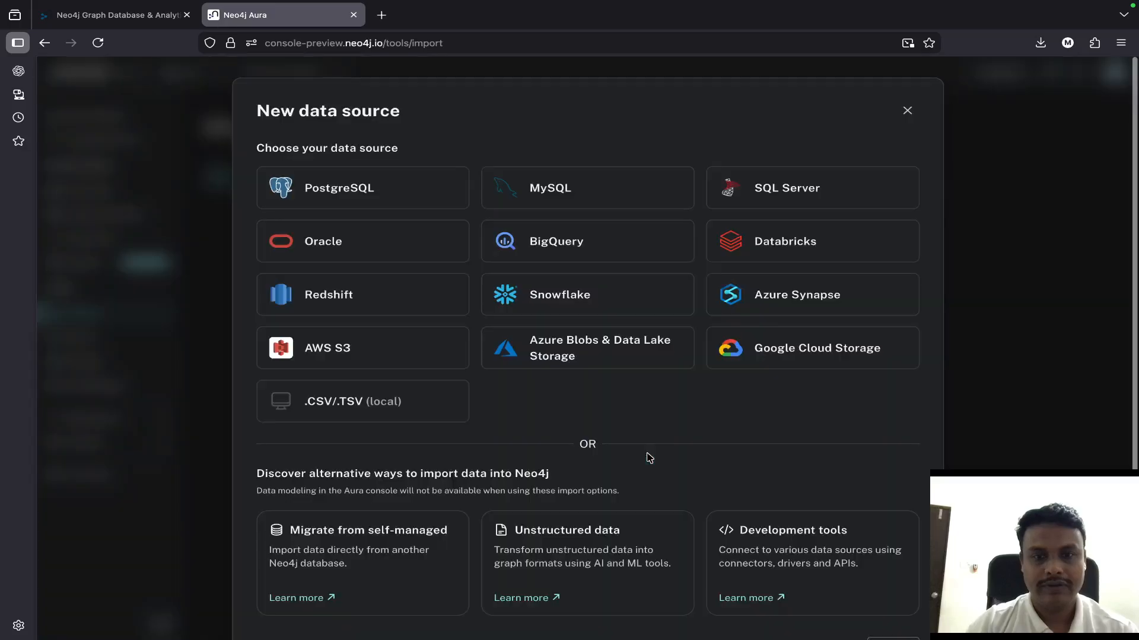
scroll(648, 457, "down", 2)
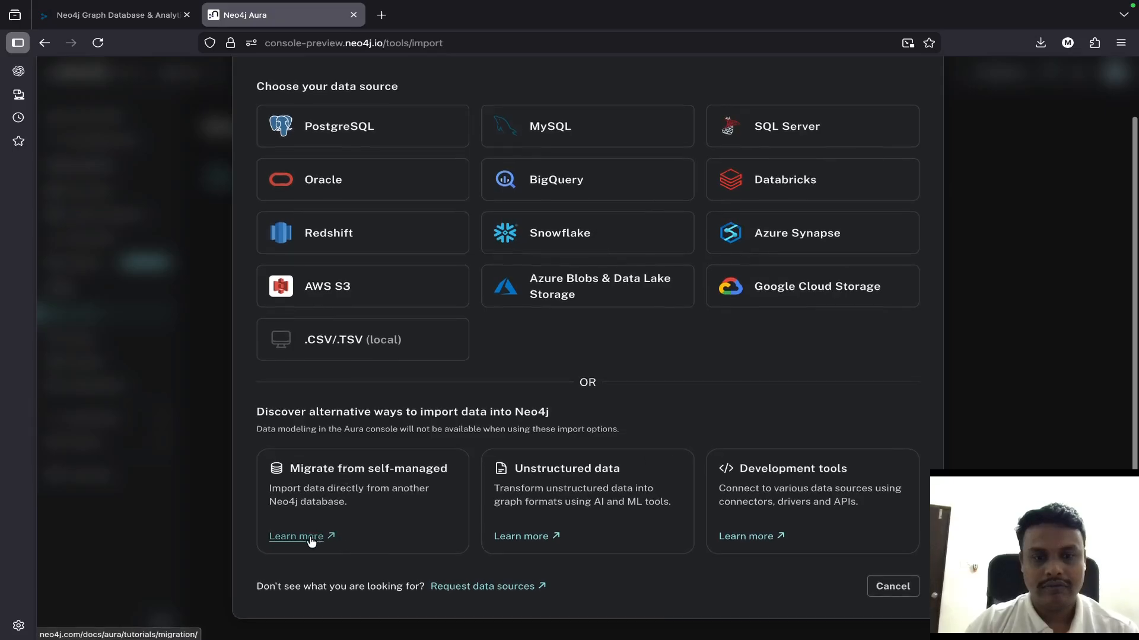
scroll(708, 568, "up", 2)
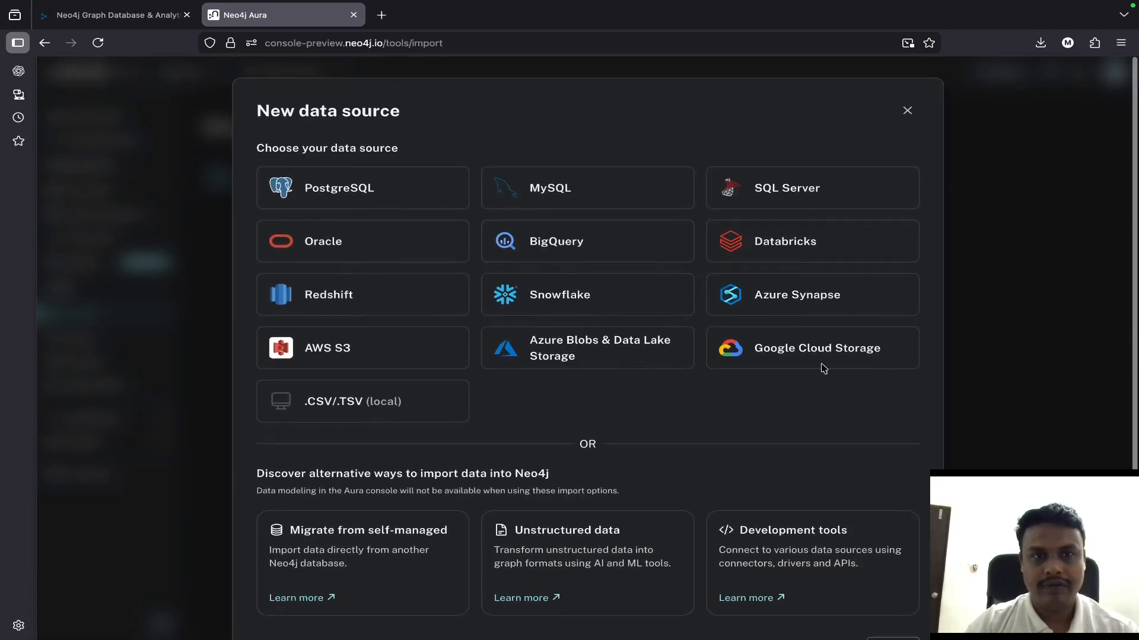
left_click(906, 112)
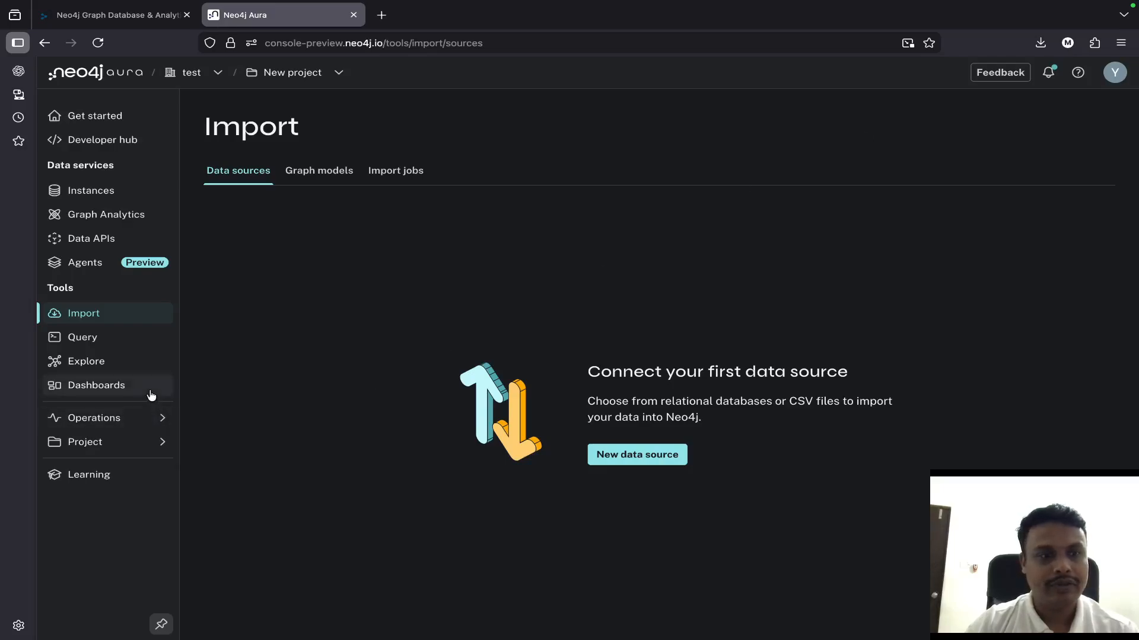
- Revisit the Explore page, and look through the Graph models and Import jobs sections of the Import tool
left_click(105, 370)
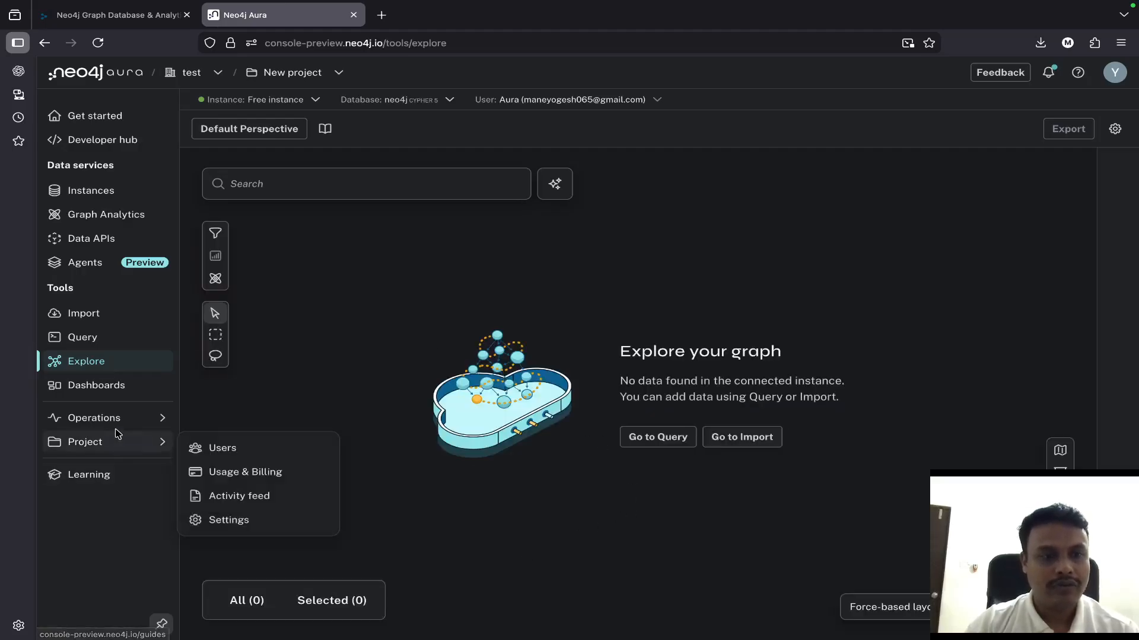
mouse_move(114, 447)
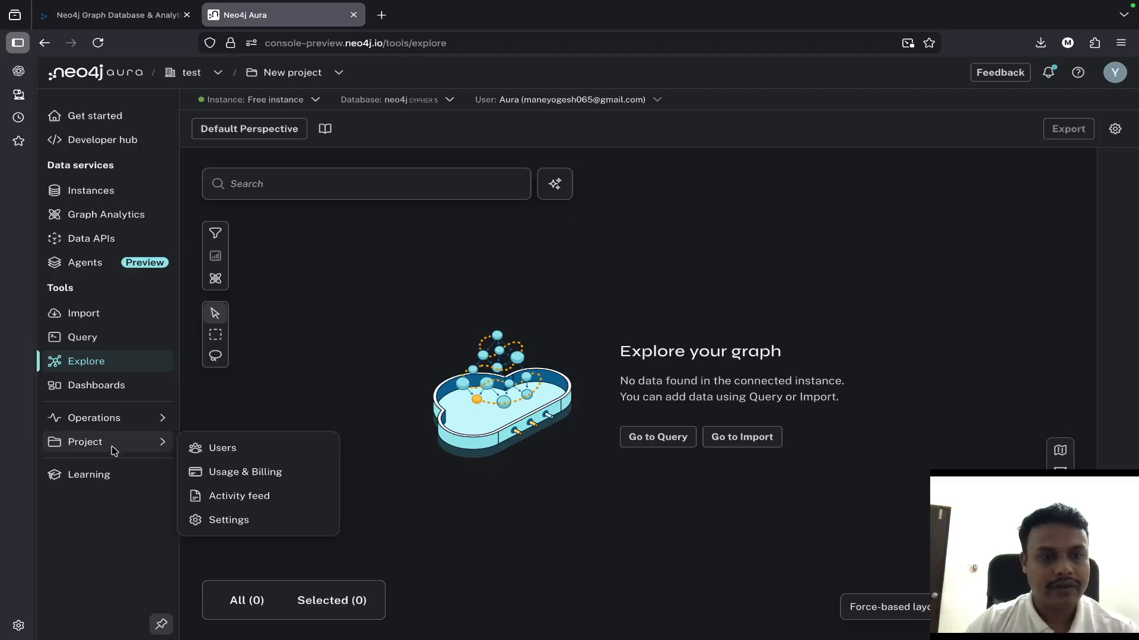
left_click(123, 318)
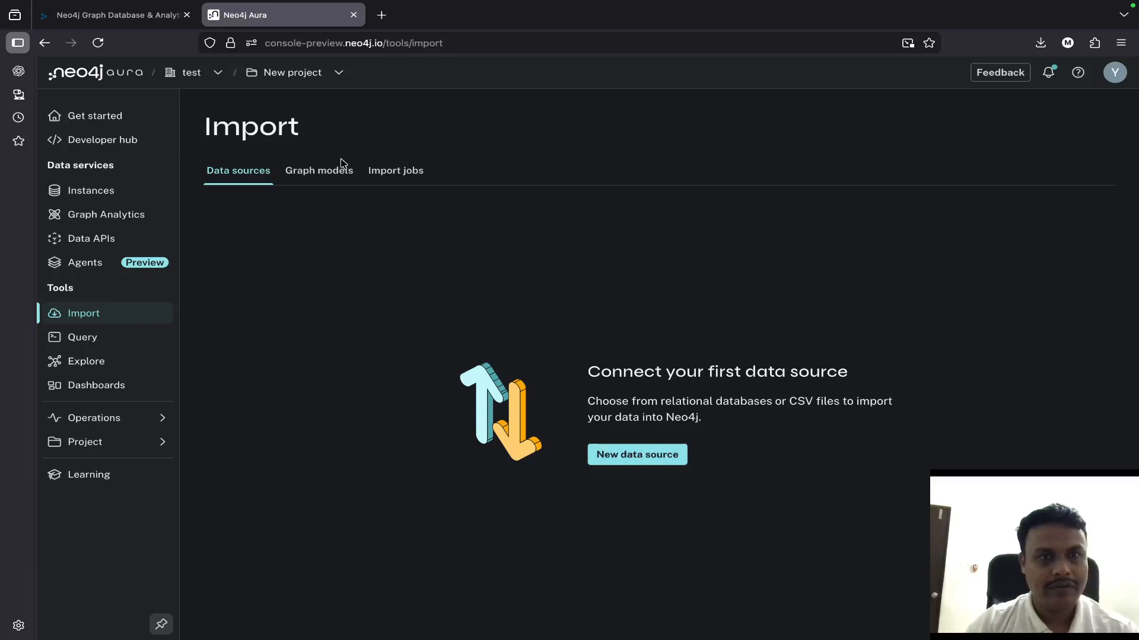
left_click(339, 178)
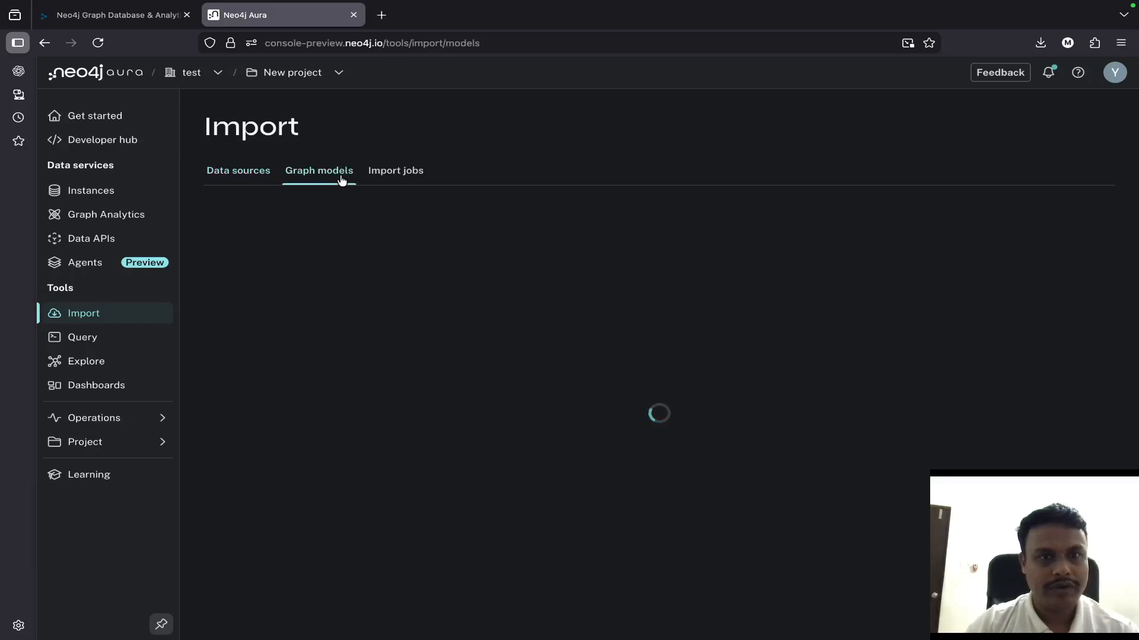
left_click(401, 171)
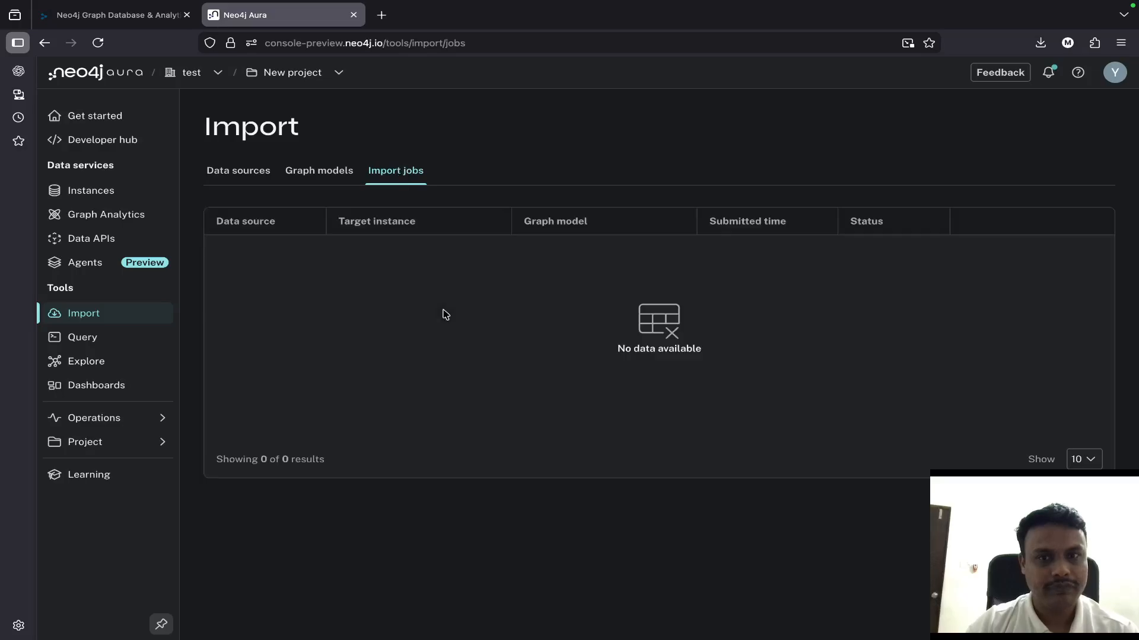
- Delete the Free instance from the Instances page, confirming with the instance name "Free instance"
left_click(108, 198)
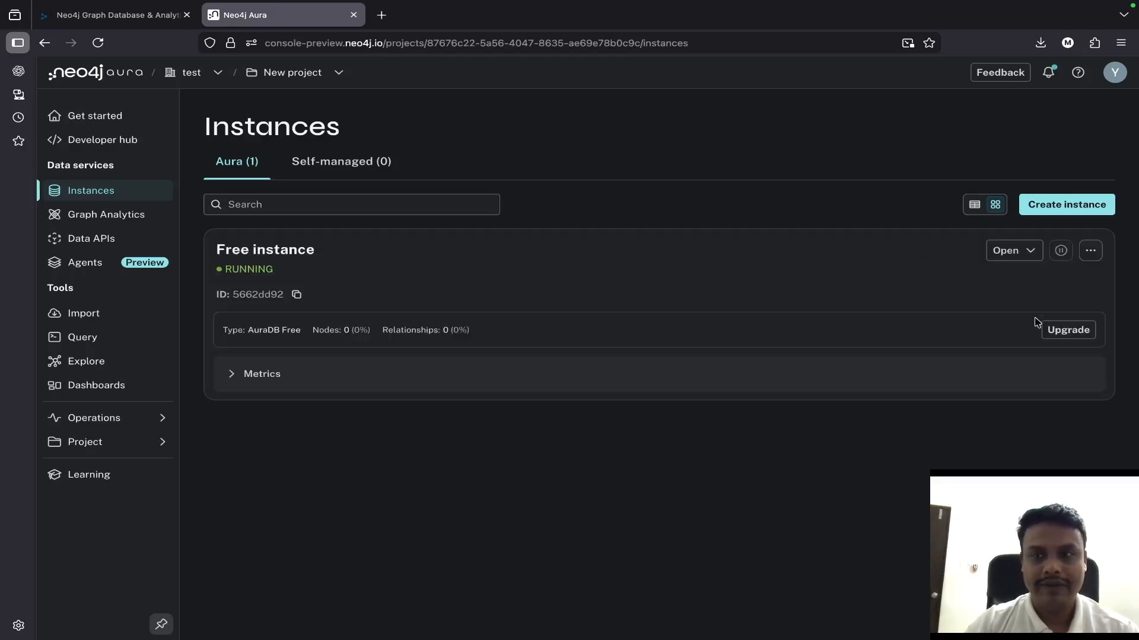
left_click(1090, 251)
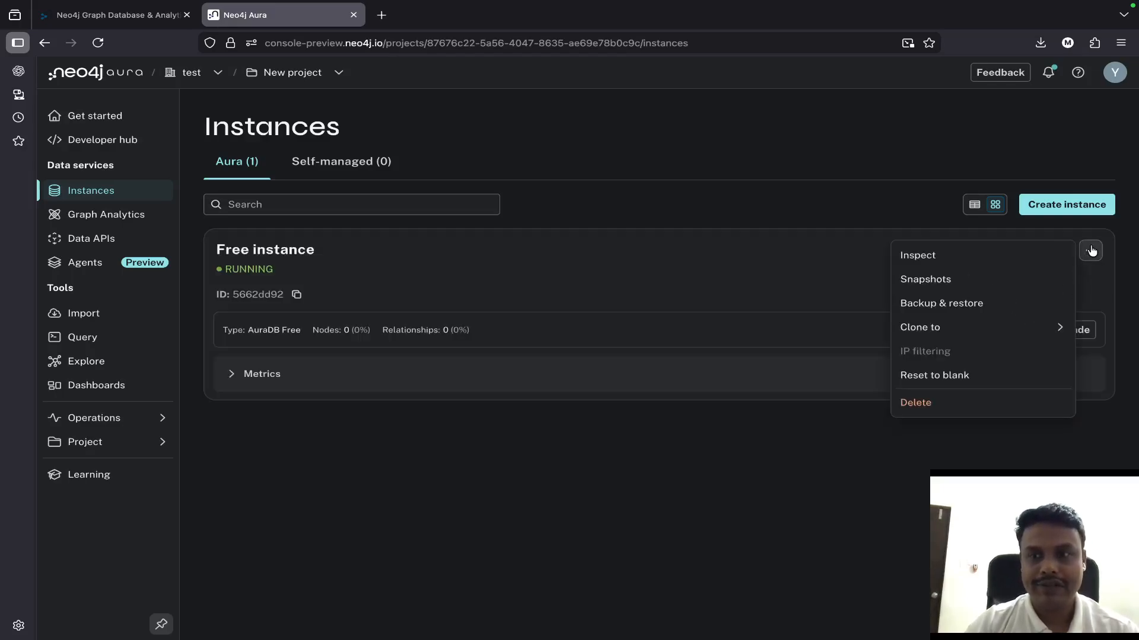
left_click(955, 410)
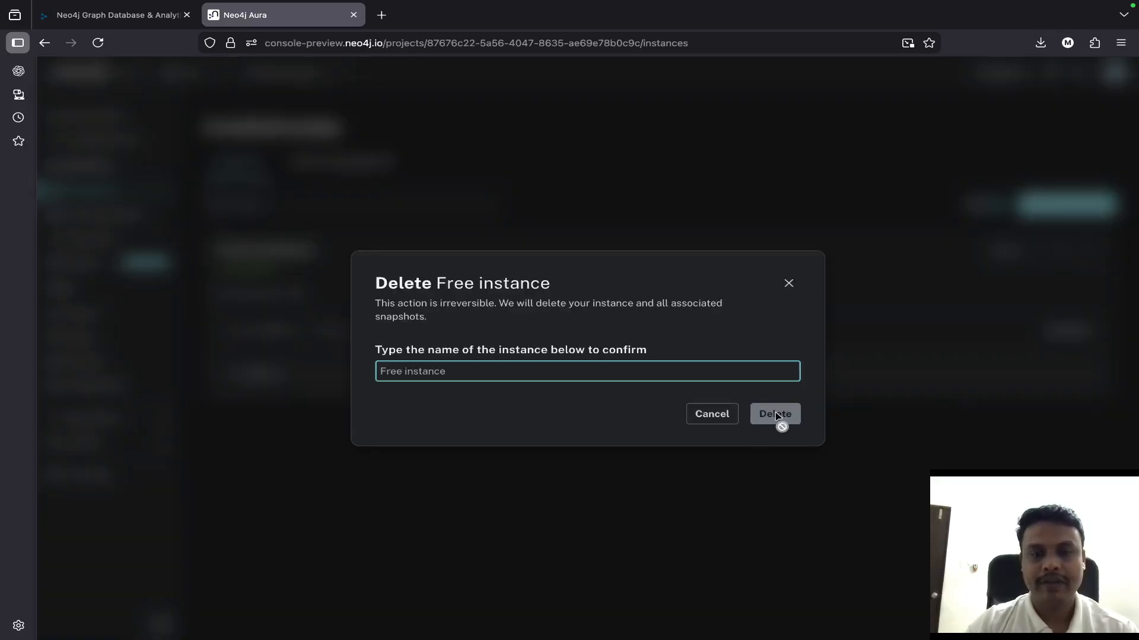
left_click(599, 378)
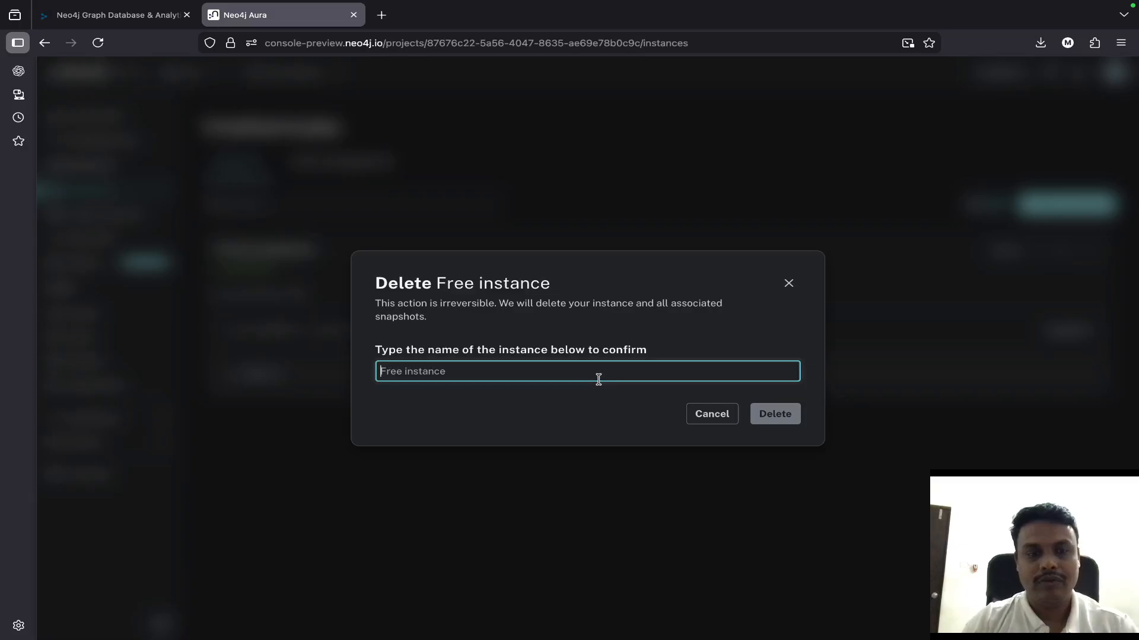
type("Free")
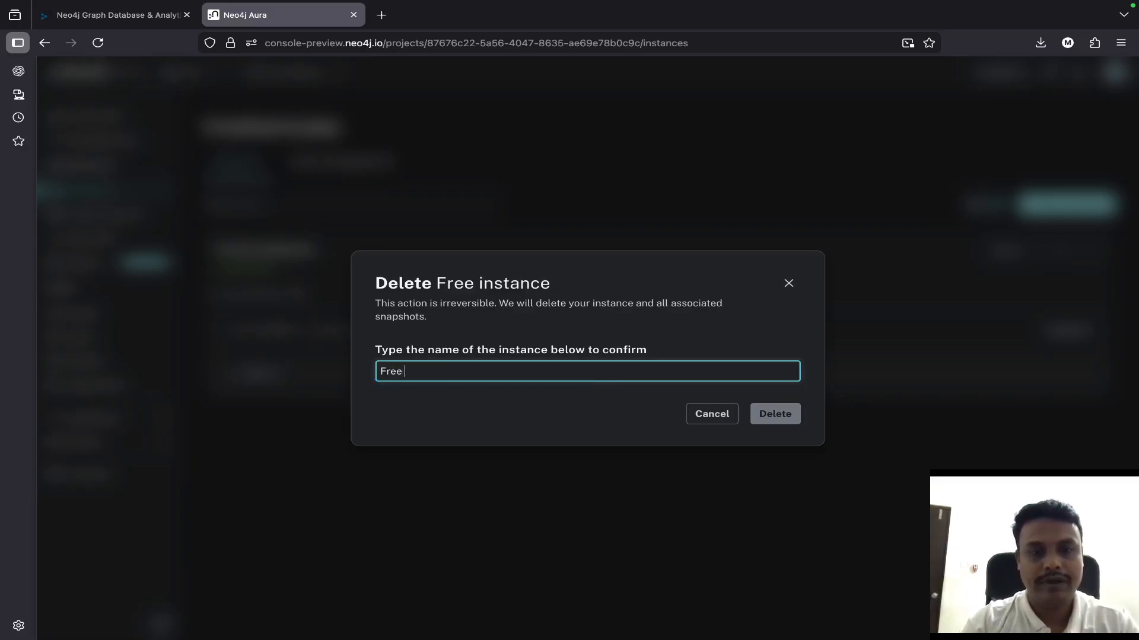
type(" instance")
left_click(790, 418)
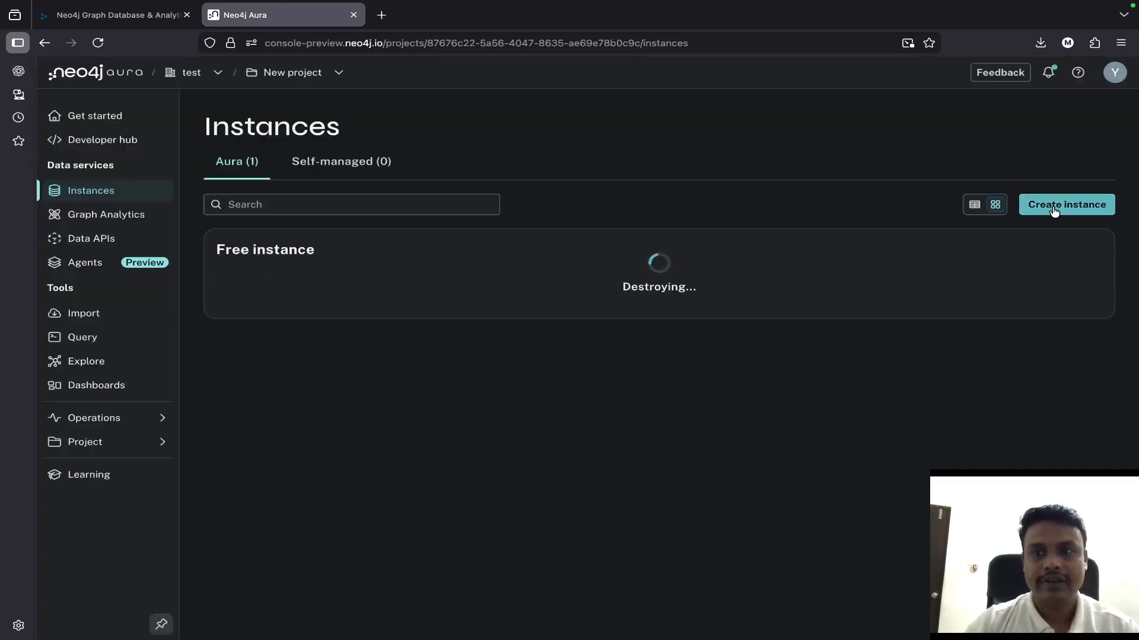
- Create a Free-tier AuraDB instance named Instance01, copy its generated password, and download the credentials file
left_click(1053, 212)
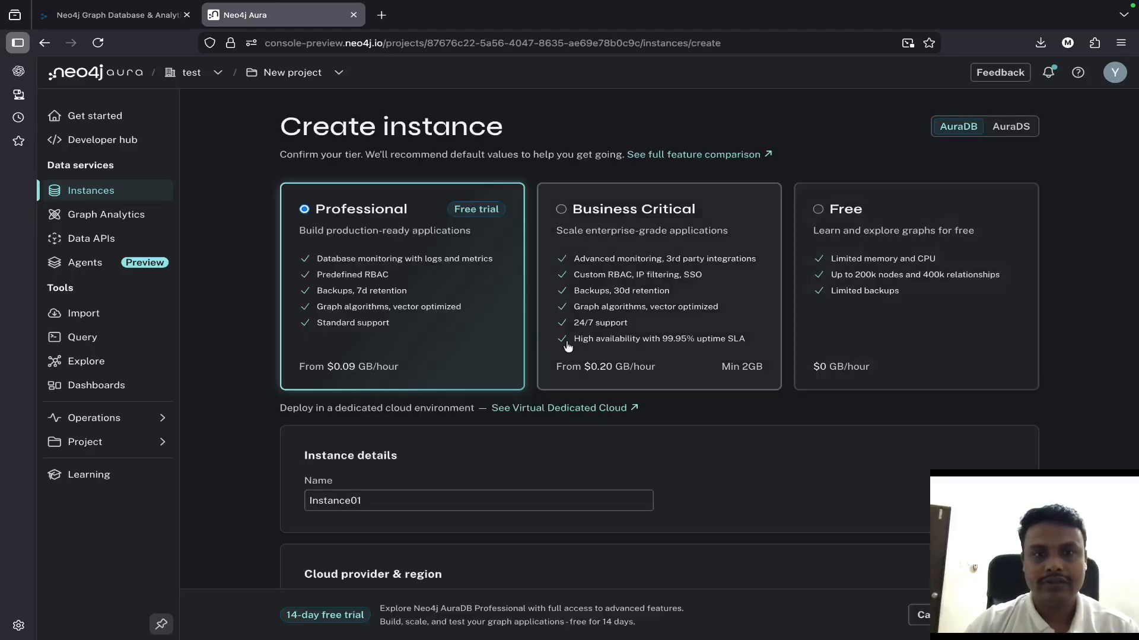
scroll(448, 336, "down", 1)
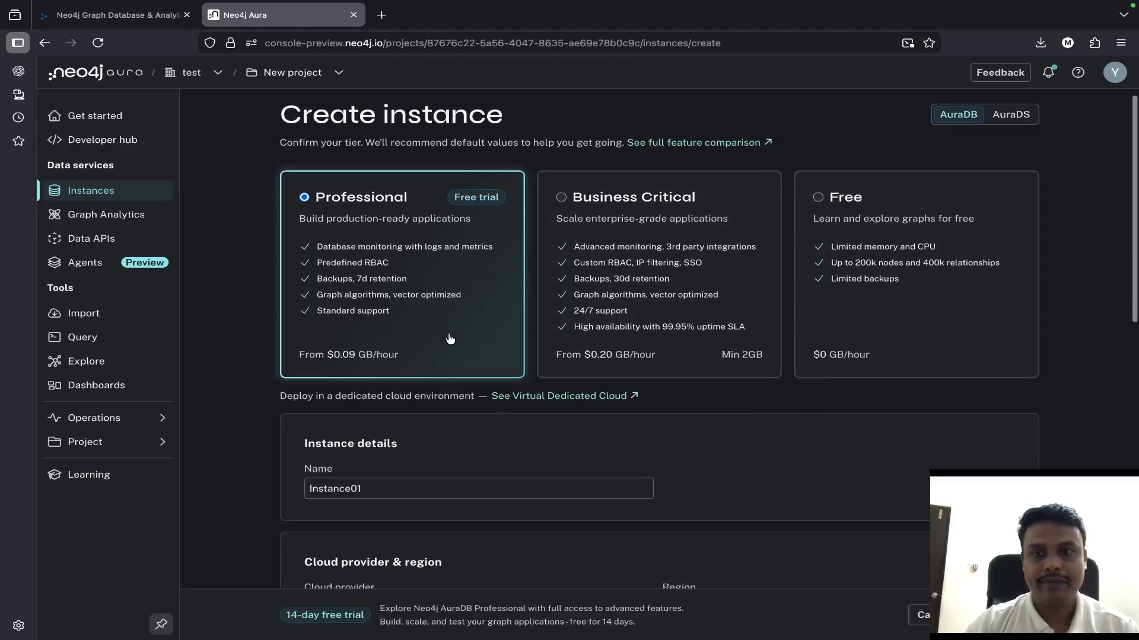
left_click(831, 200)
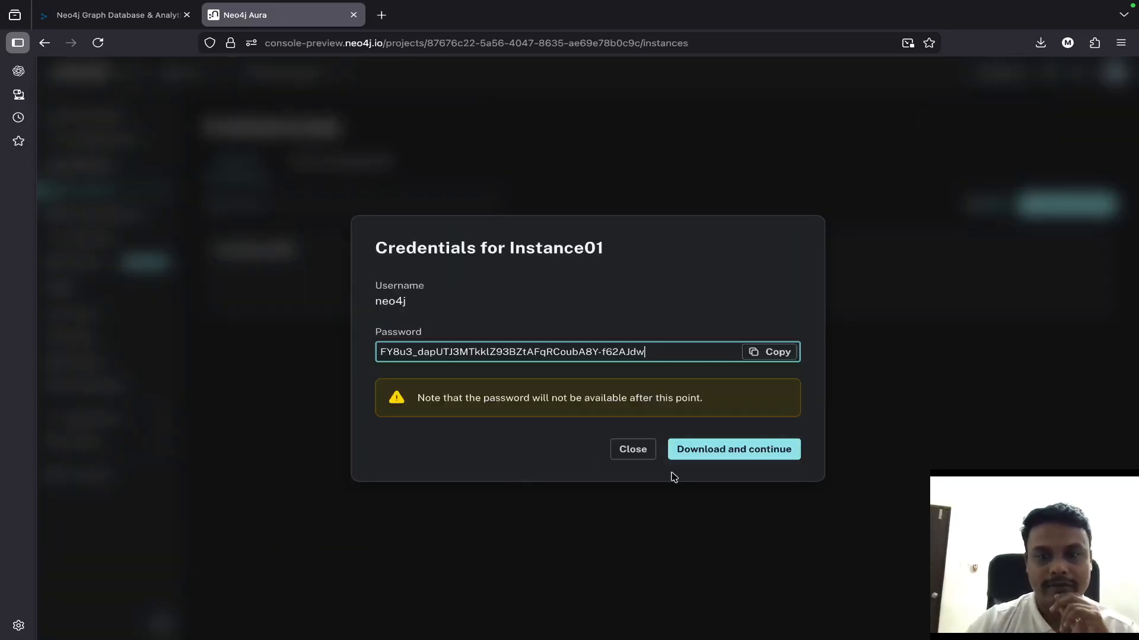
left_click(781, 351)
left_click(735, 450)
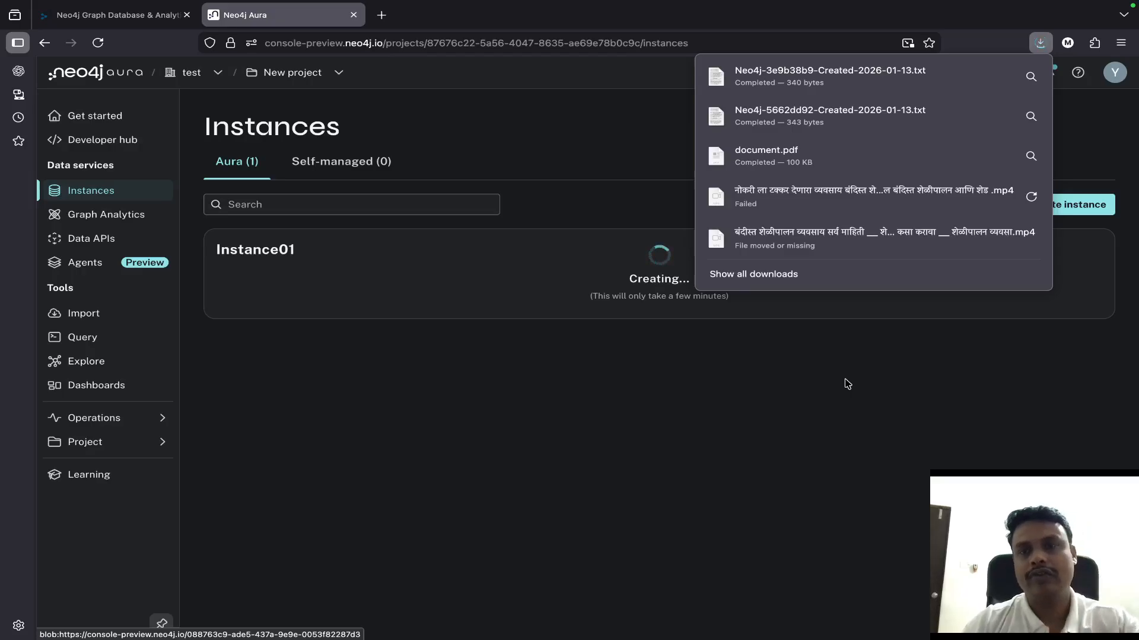
- Look at the available file actions for the newly downloaded credentials file, and dismiss the downloads list
right_click(894, 89)
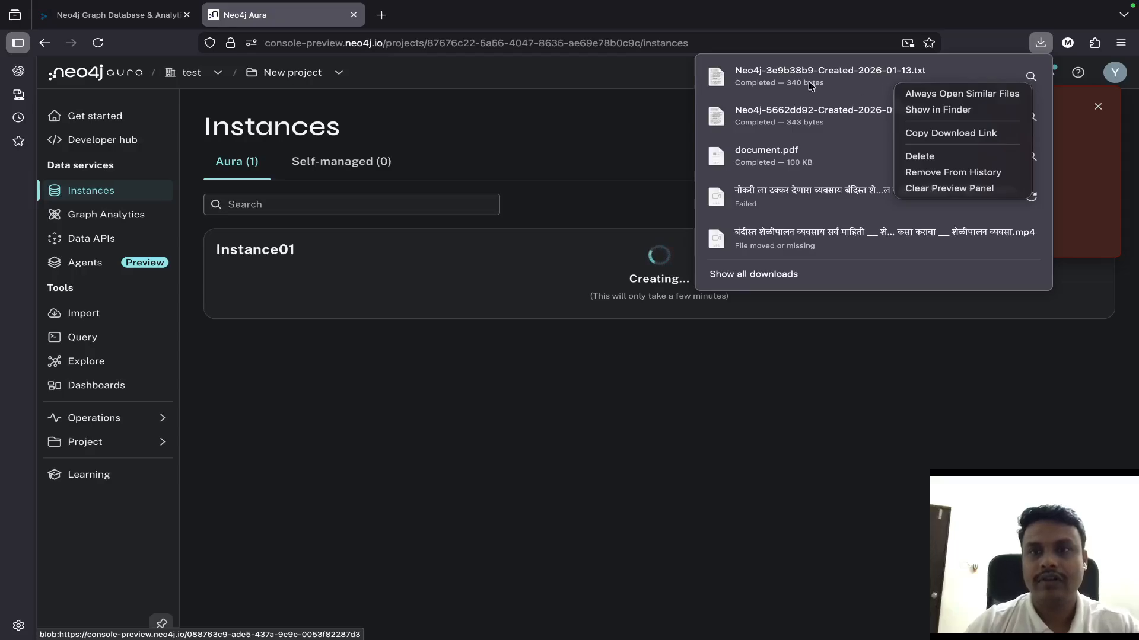
right_click(774, 80)
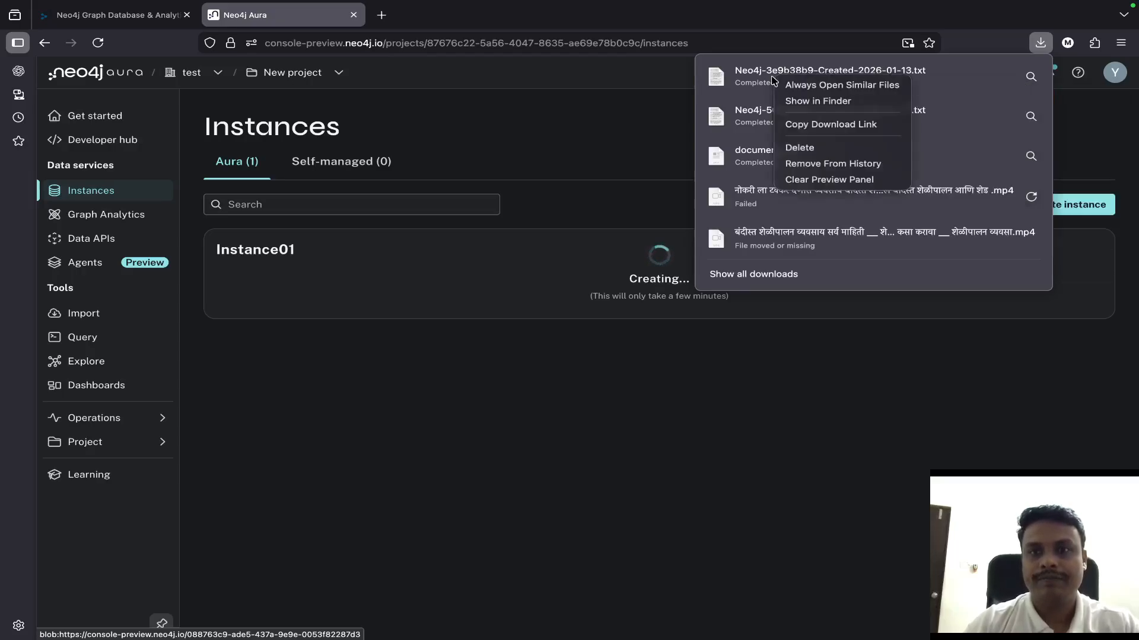
left_click(703, 362)
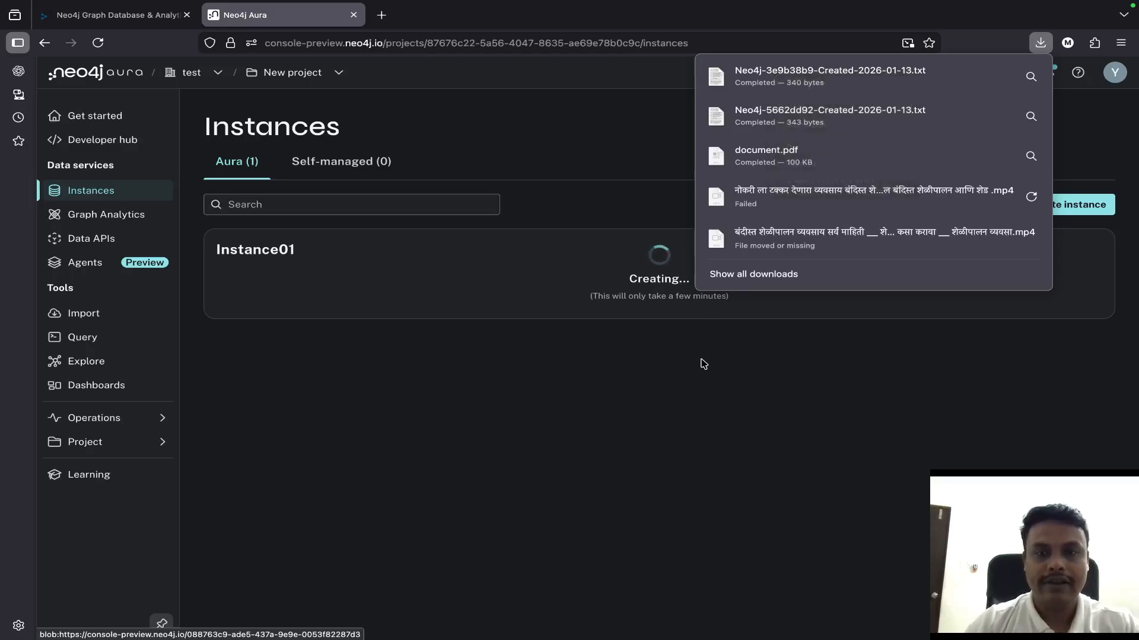
left_click(449, 280)
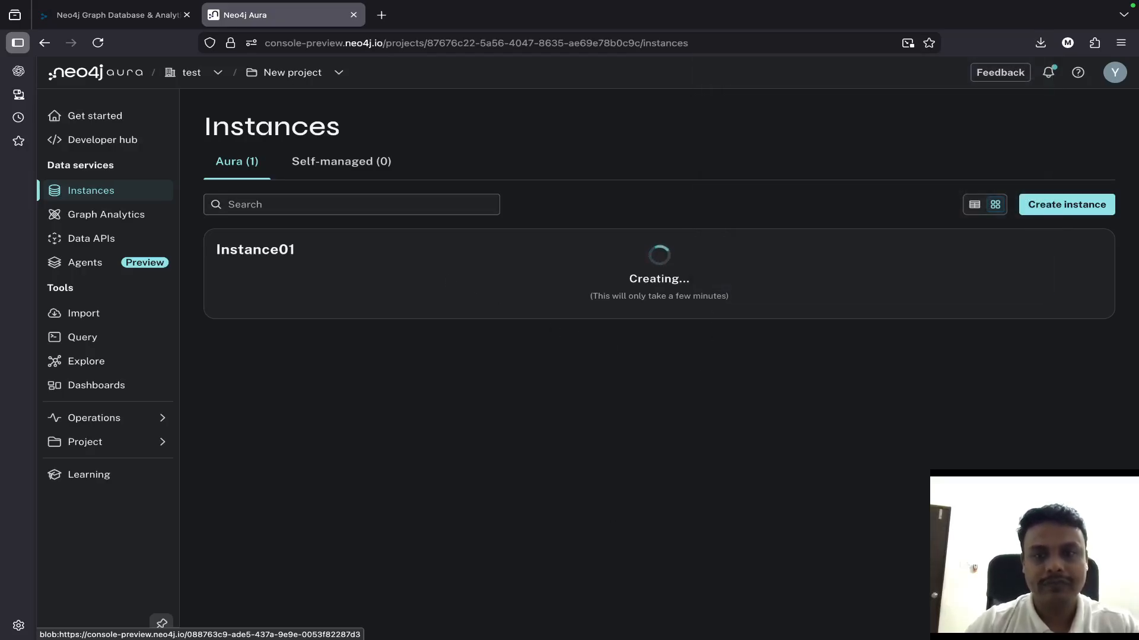
- Switch to VS Code and try to select a kernel for the graphdb.ipynb notebook
left_click(972, 617)
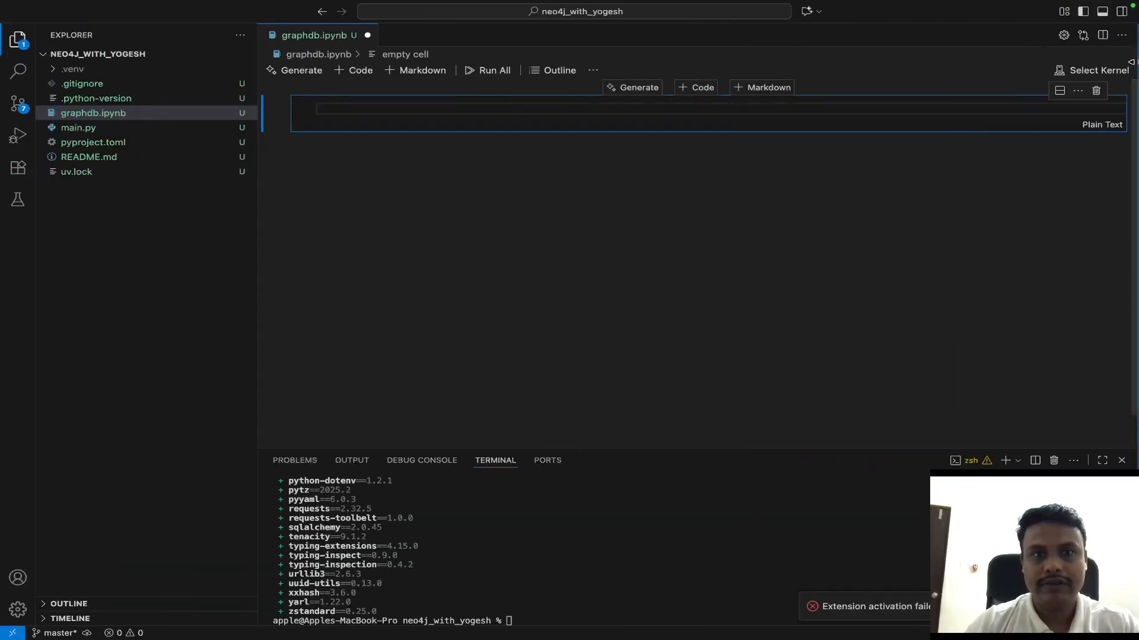
left_click(1109, 72)
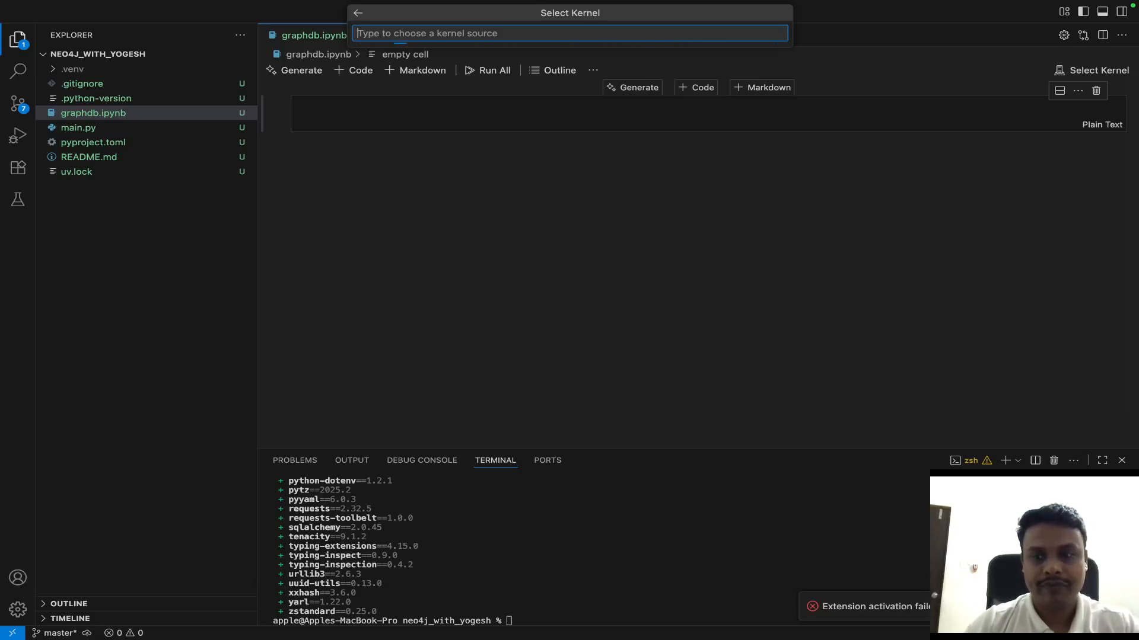
key("Escape")
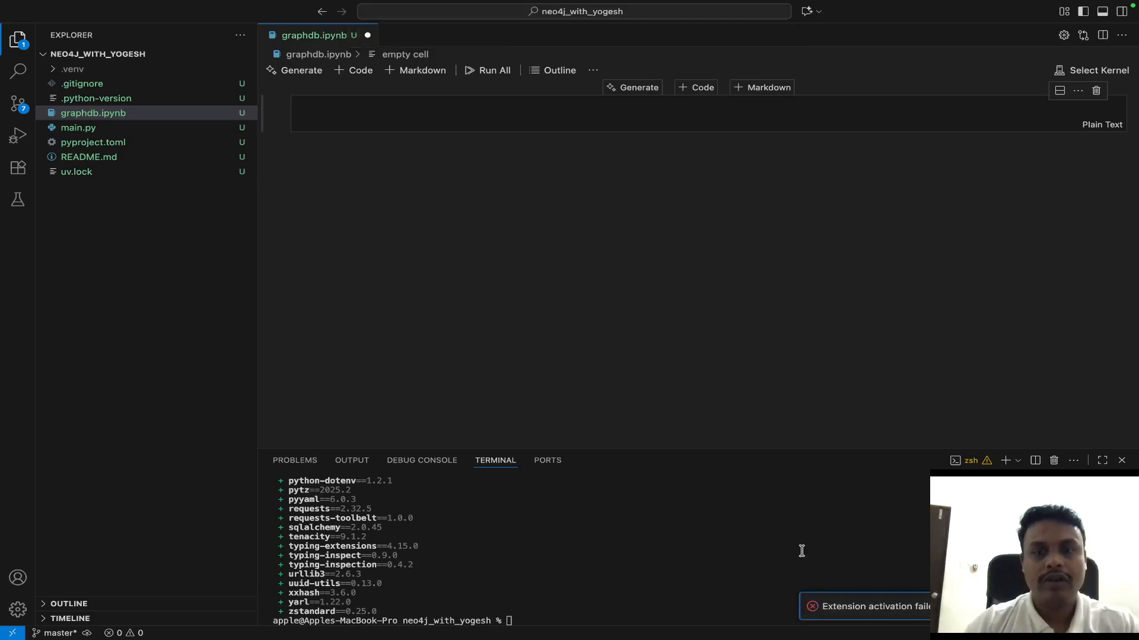
left_click(1060, 75)
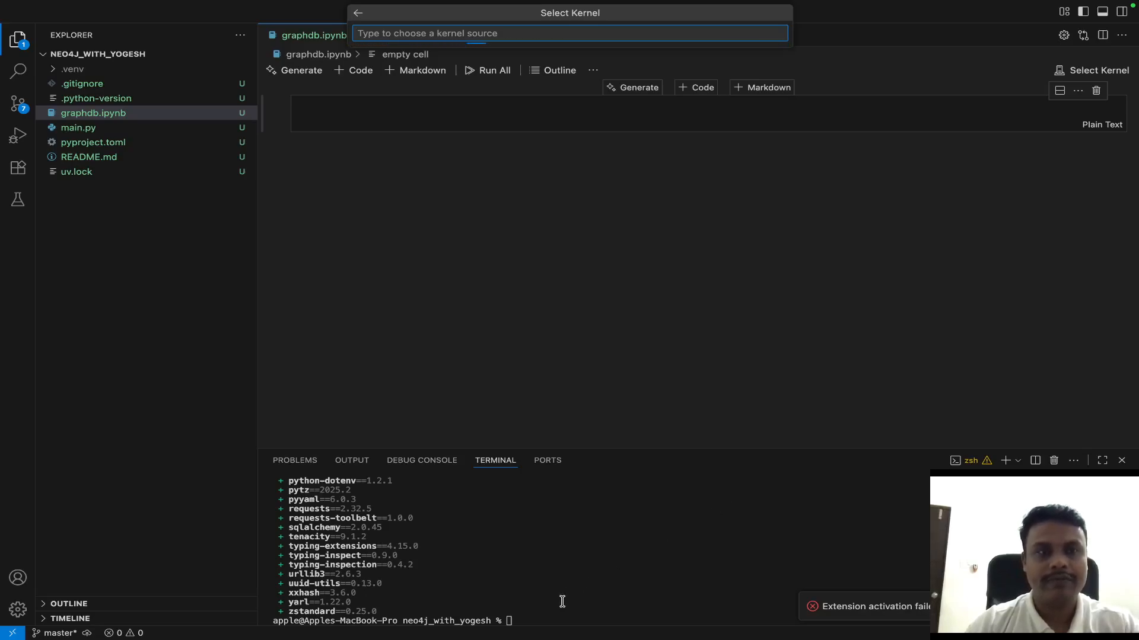
key("ctrl+Right")
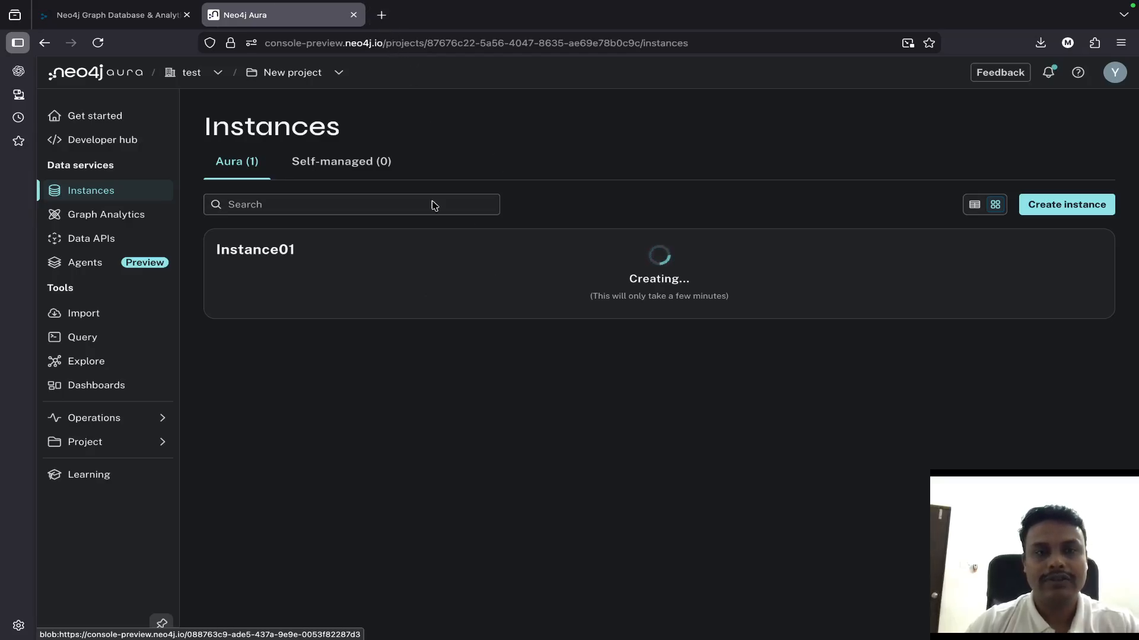
- Return to VS Code and expand the Jupyter extension's activation error notification to read its full message
key("ctrl+Left")
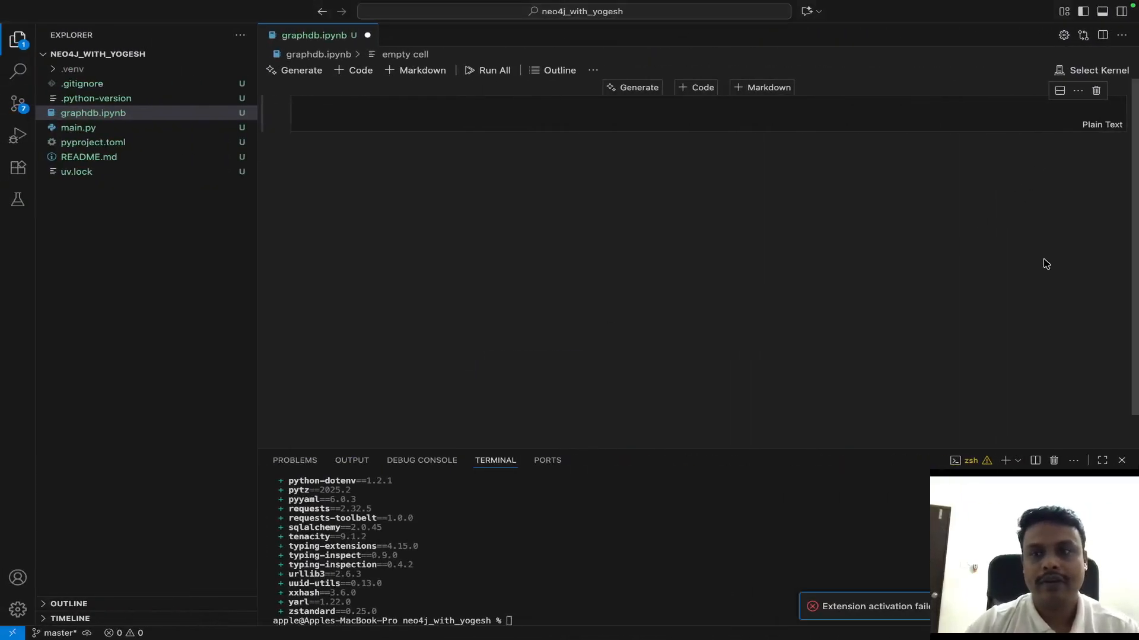
left_click(1083, 606)
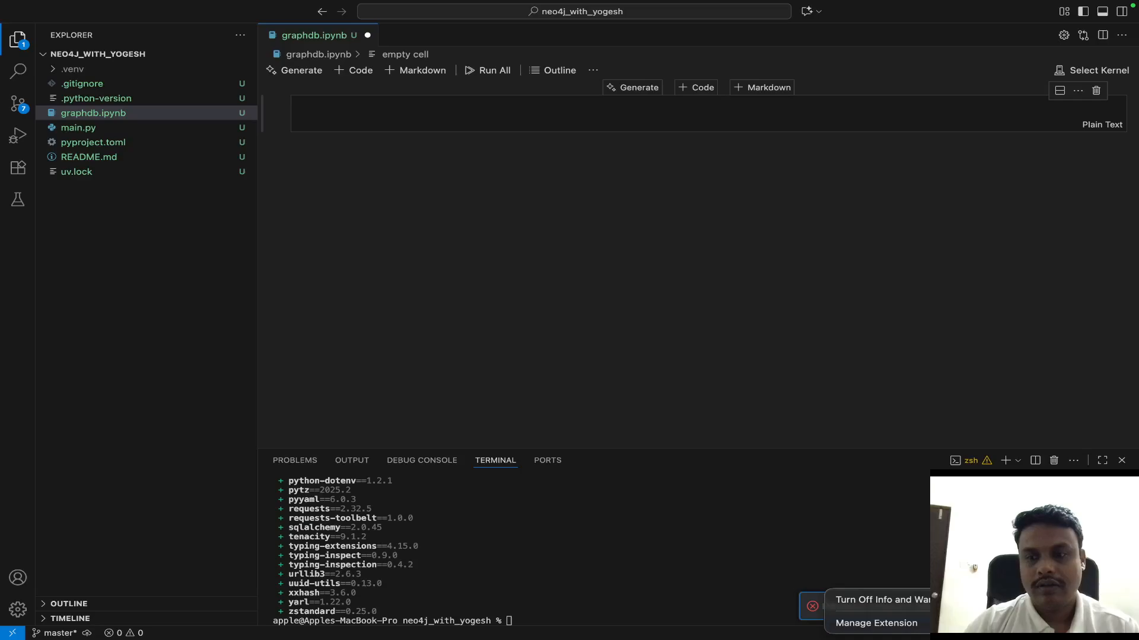
left_click(1100, 606)
left_click(1101, 606)
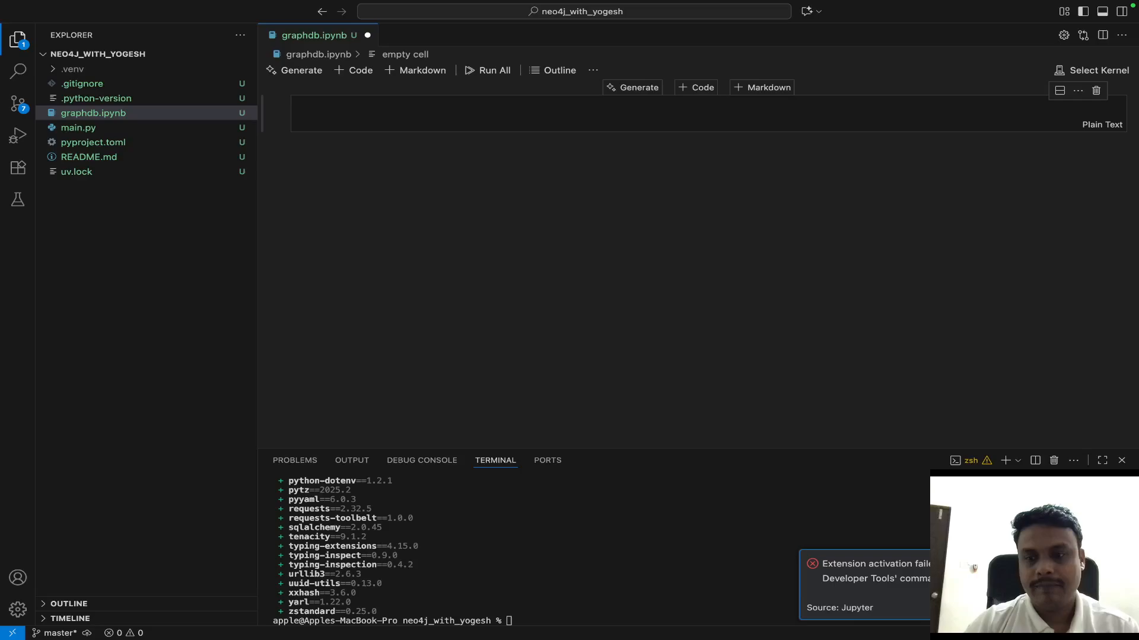
left_click(663, 247)
- Switch back to the Neo4j Aura Instances page in the browser to check the creation status of Instance01
key("ctrl+Right")
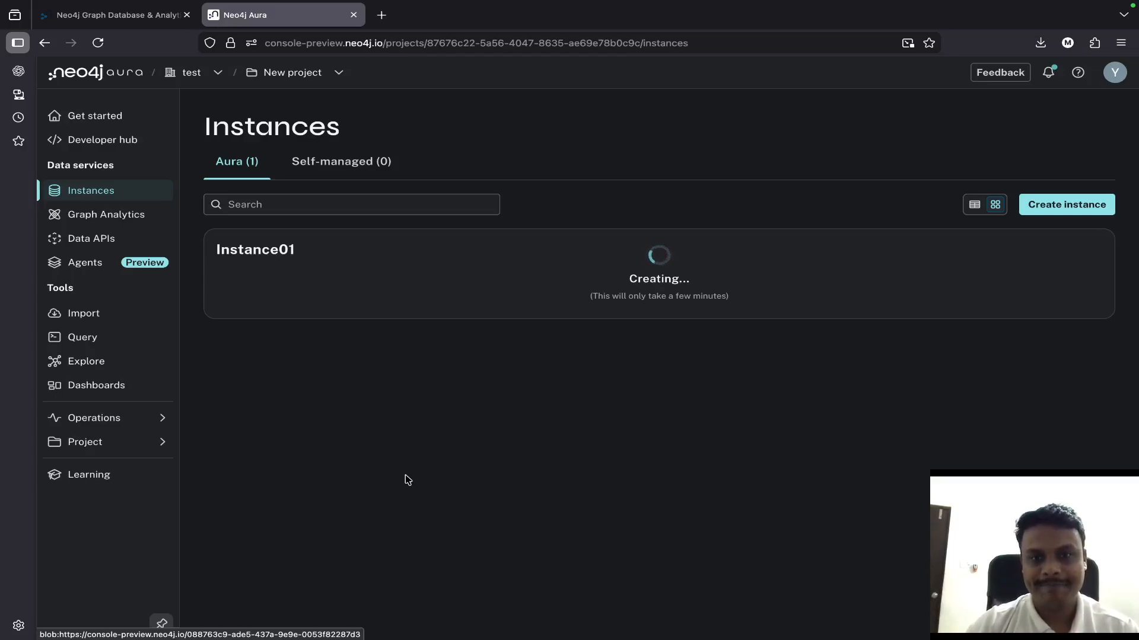
key("ctrl+Left")
key("ctrl+Right")
key("ctrl+Right")
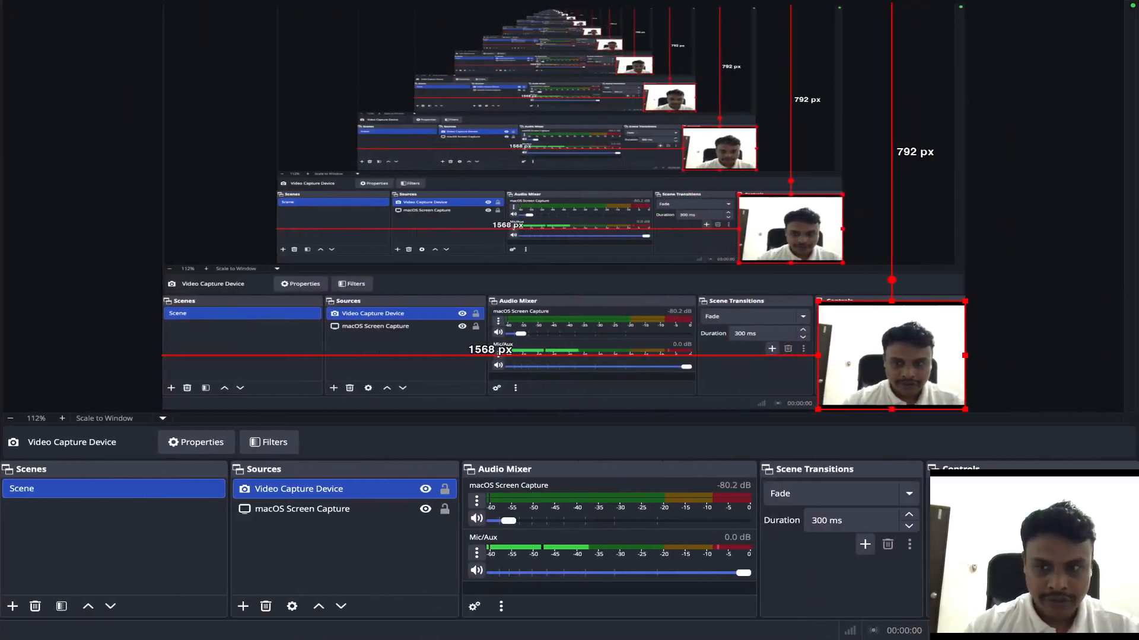
key("ctrl+Left")
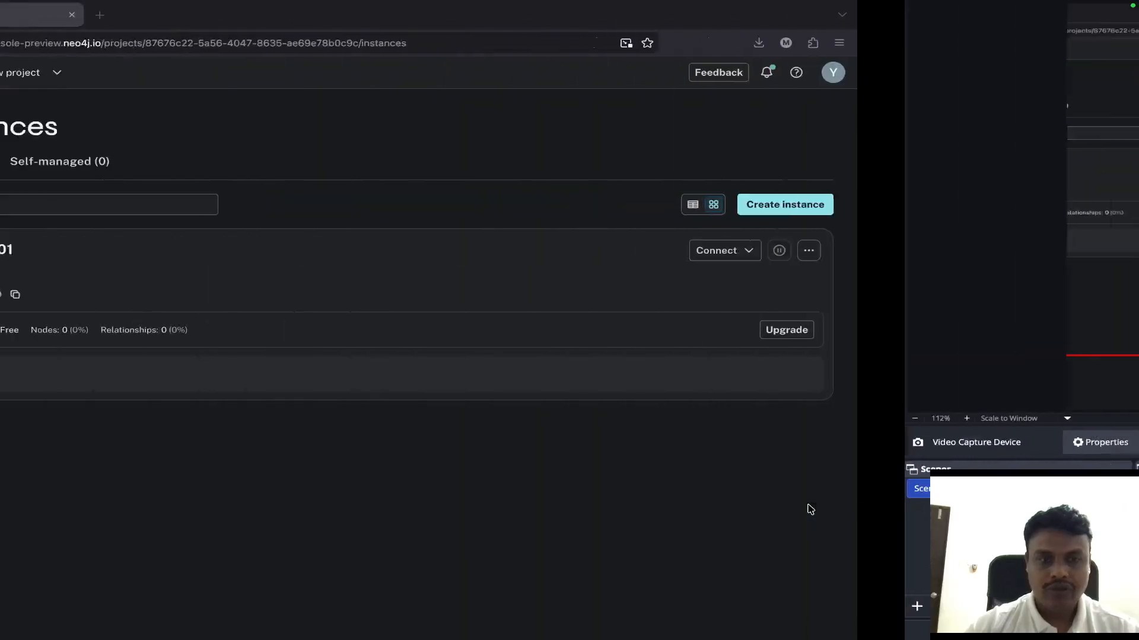
key("ctrl+Left")
key("ctrl+Right")
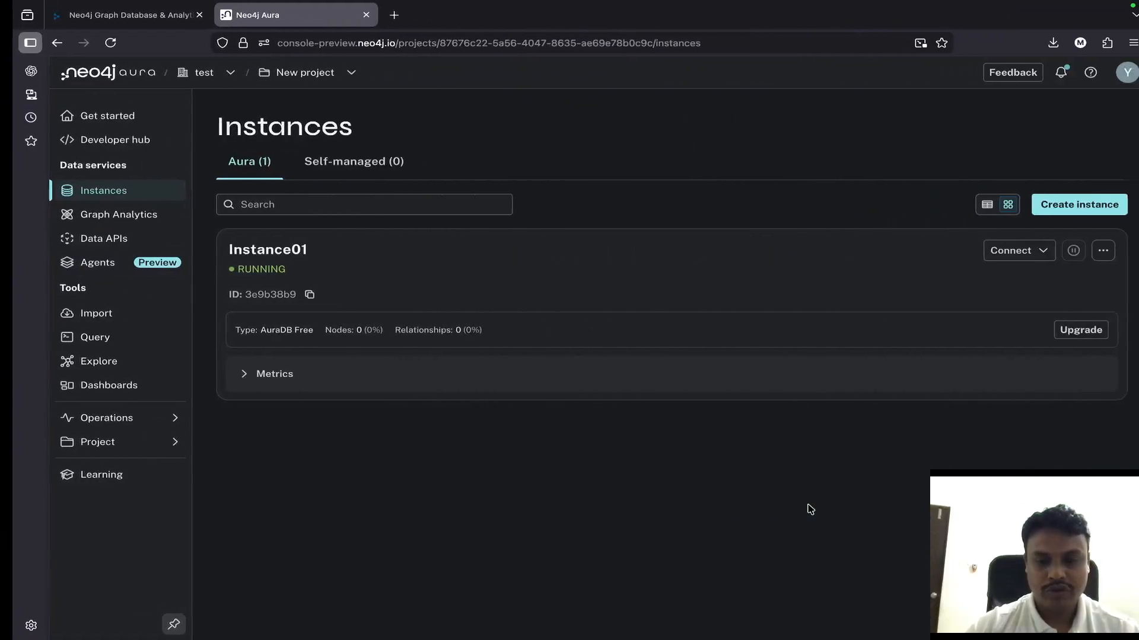
- Switch to VS Code and open the Jupyter extension's details page from its activation error notification
key("ctrl+Left")
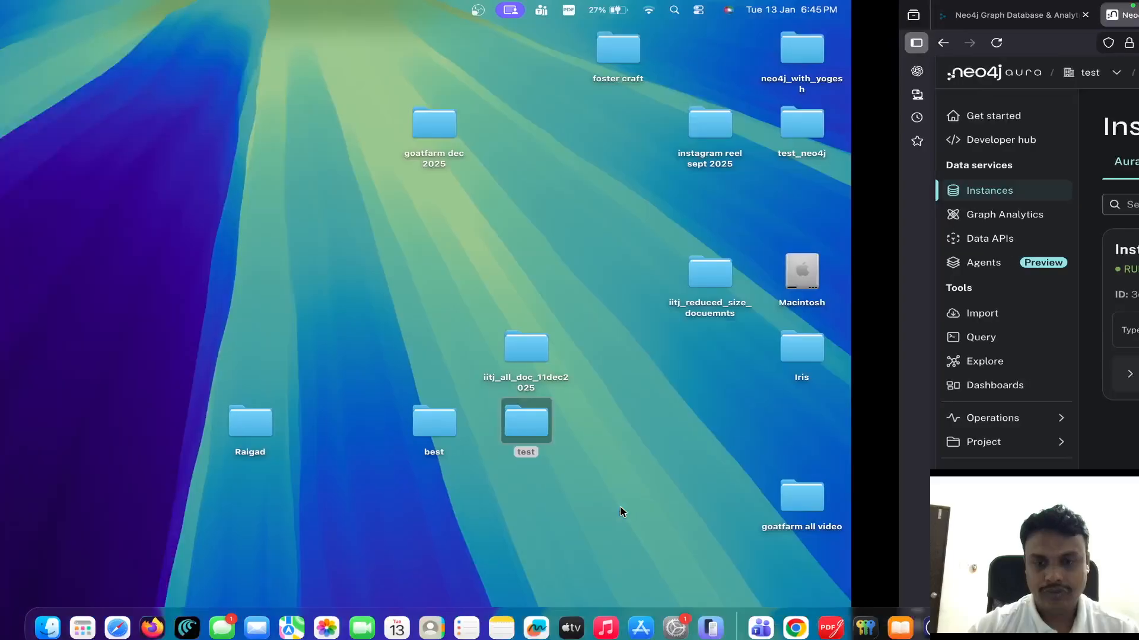
left_click(1054, 616)
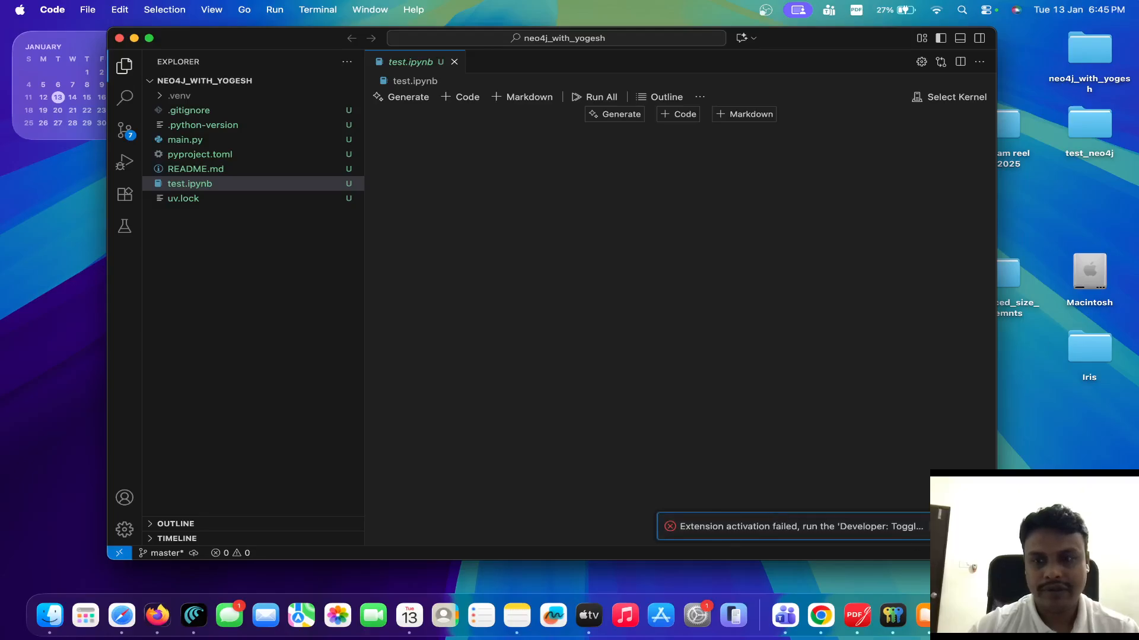
left_click(943, 527)
left_click(851, 565)
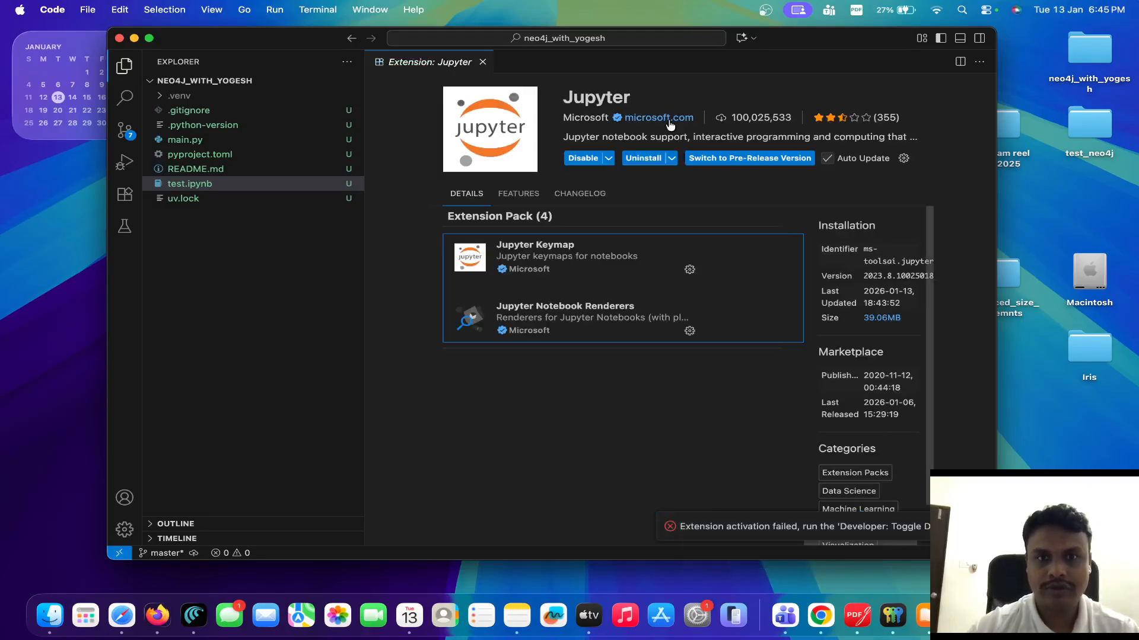
- Uninstall and reinstall the Jupyter extension, and switch it to the pre-release version
left_click(639, 158)
left_click(669, 158)
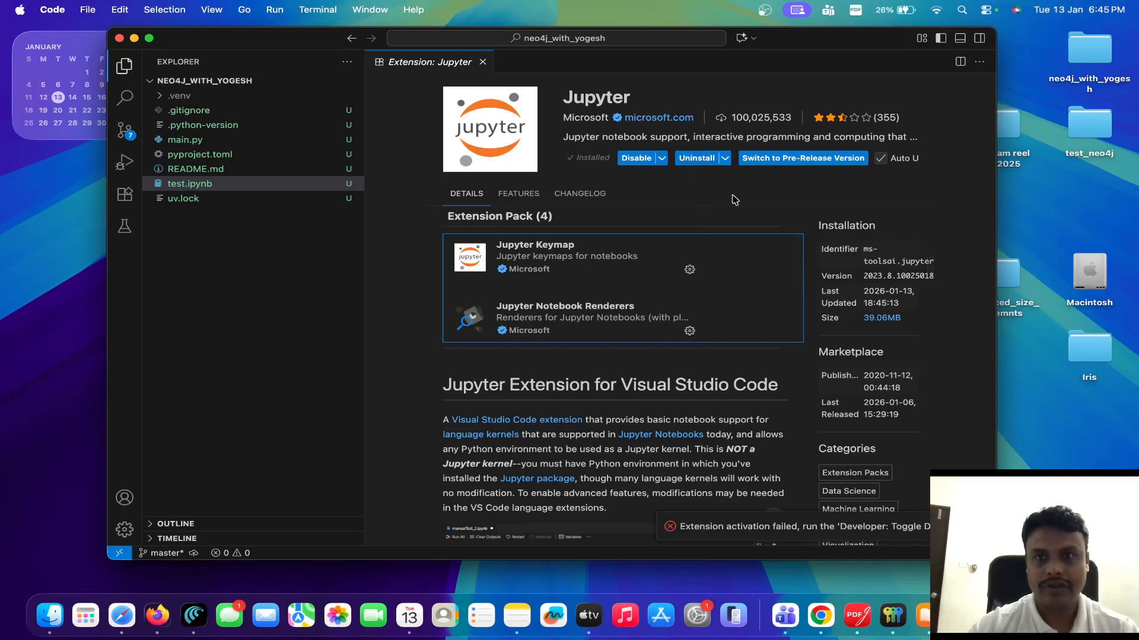
left_click(770, 164)
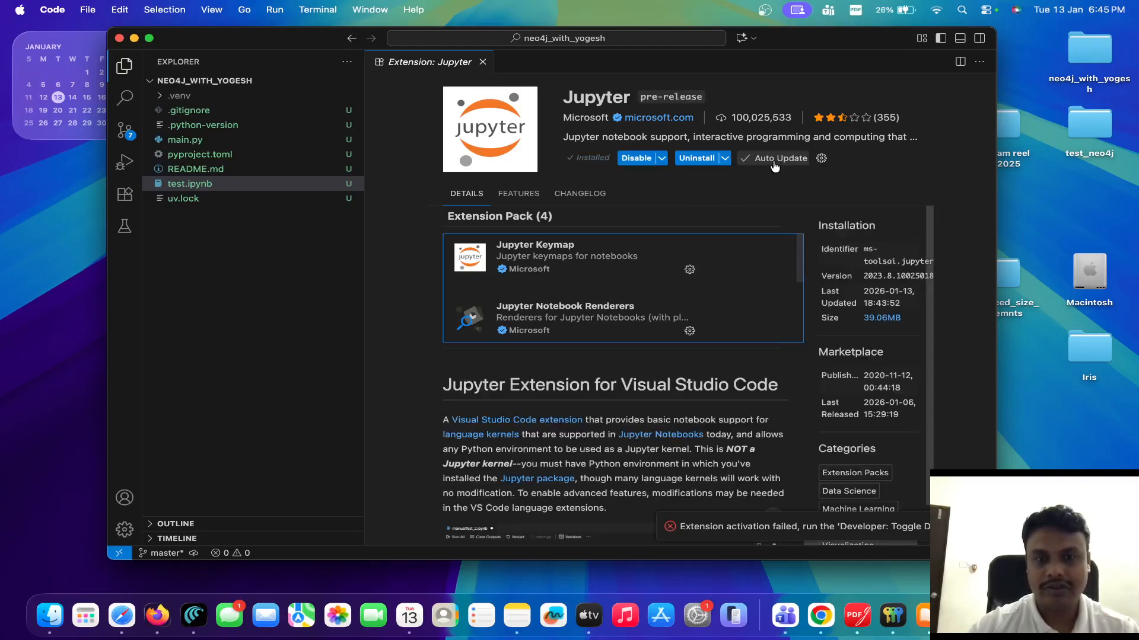
- Return to Neo4j Aura in the browser, connect to Instance01 through Explore, and go on to the Query tool
key("ctrl+Right")
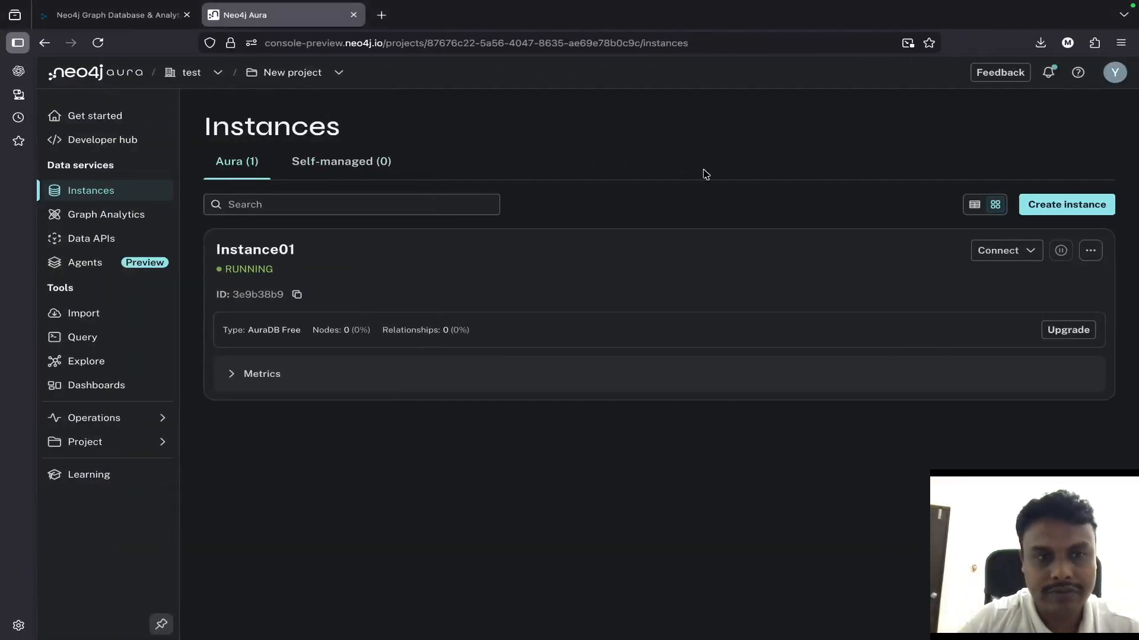
left_click(993, 258)
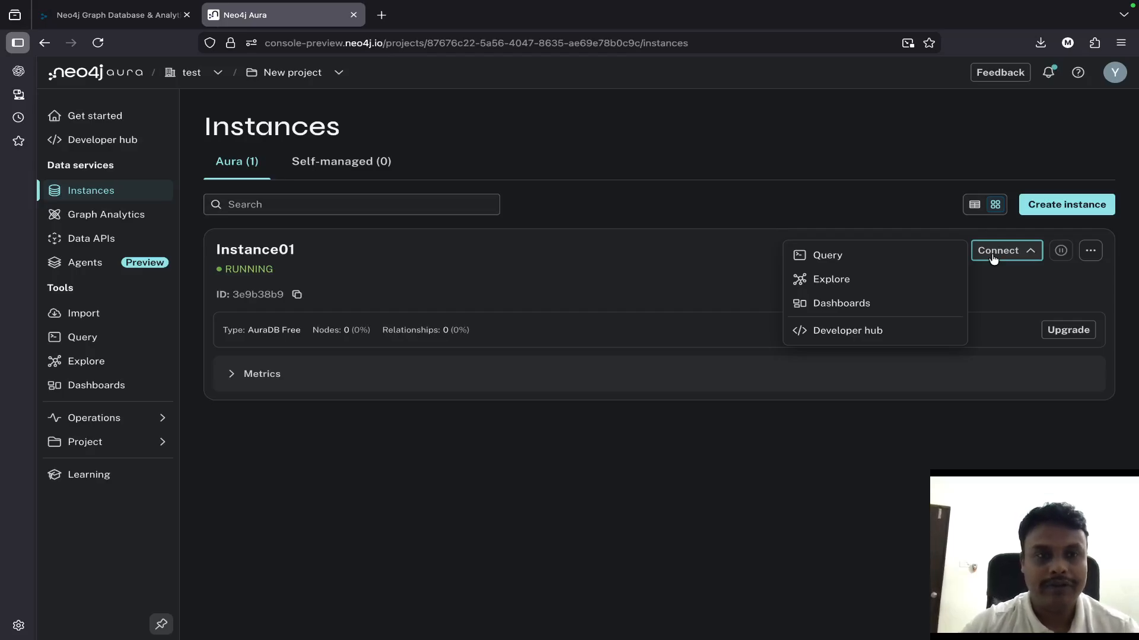
left_click(893, 289)
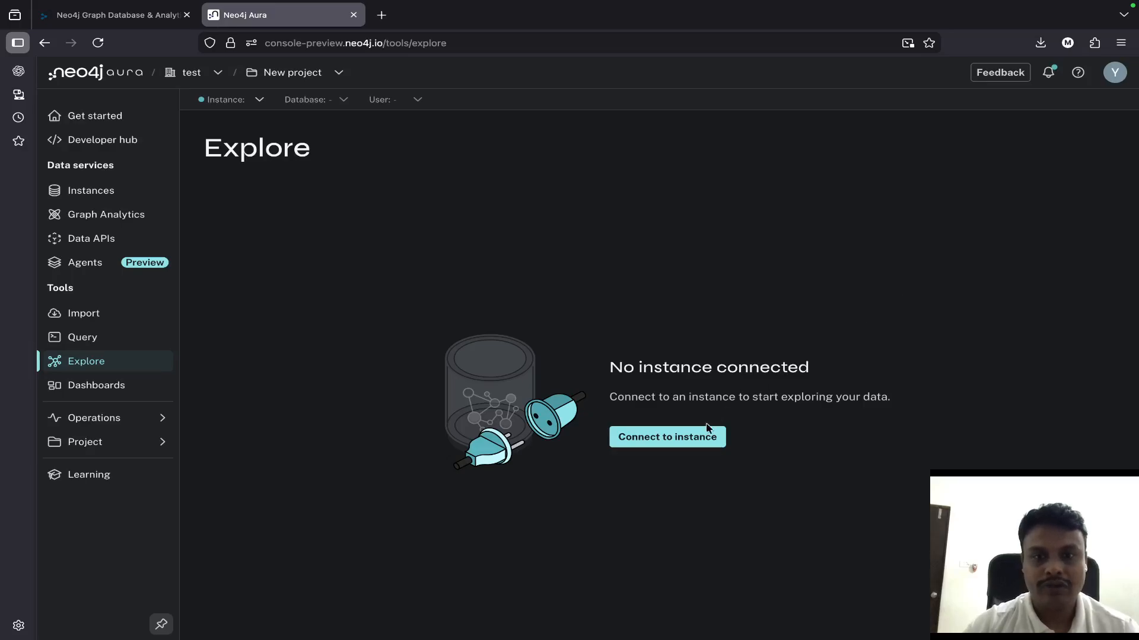
left_click(703, 441)
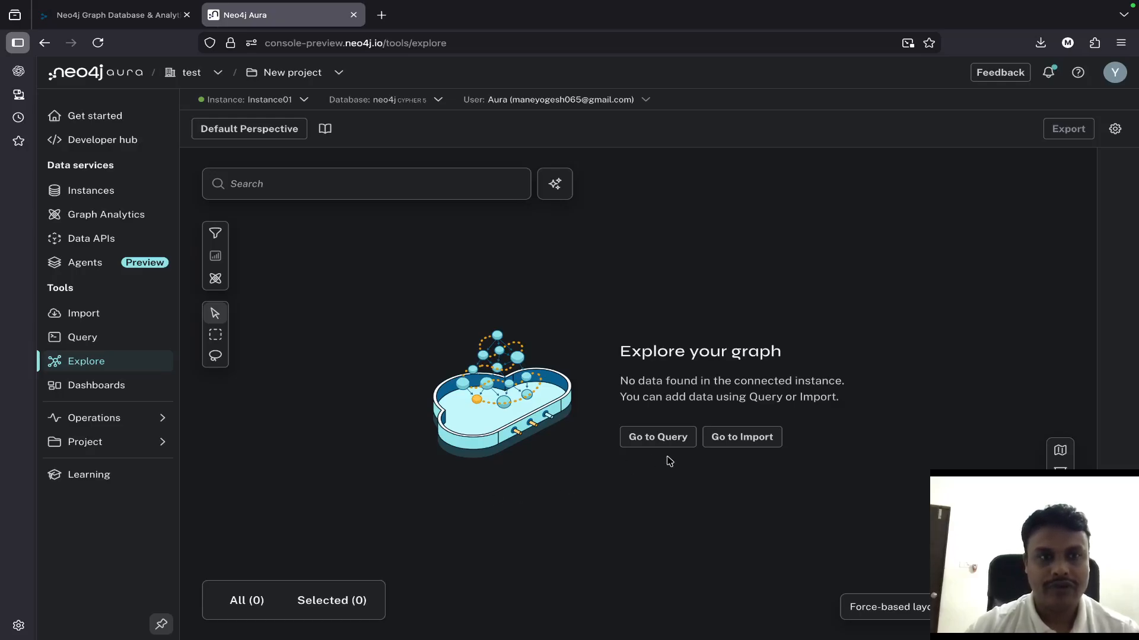
left_click(682, 438)
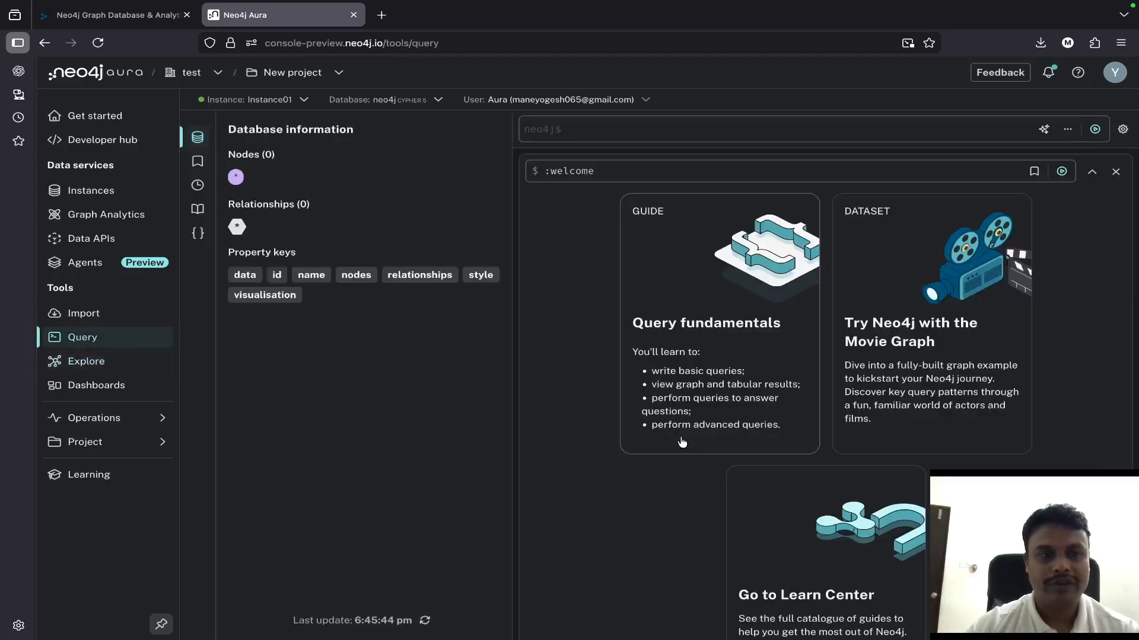
- Open the Query fundamentals guide and look through its introduction and the step on loading the Northwind dataset
scroll(682, 441, "down", 1)
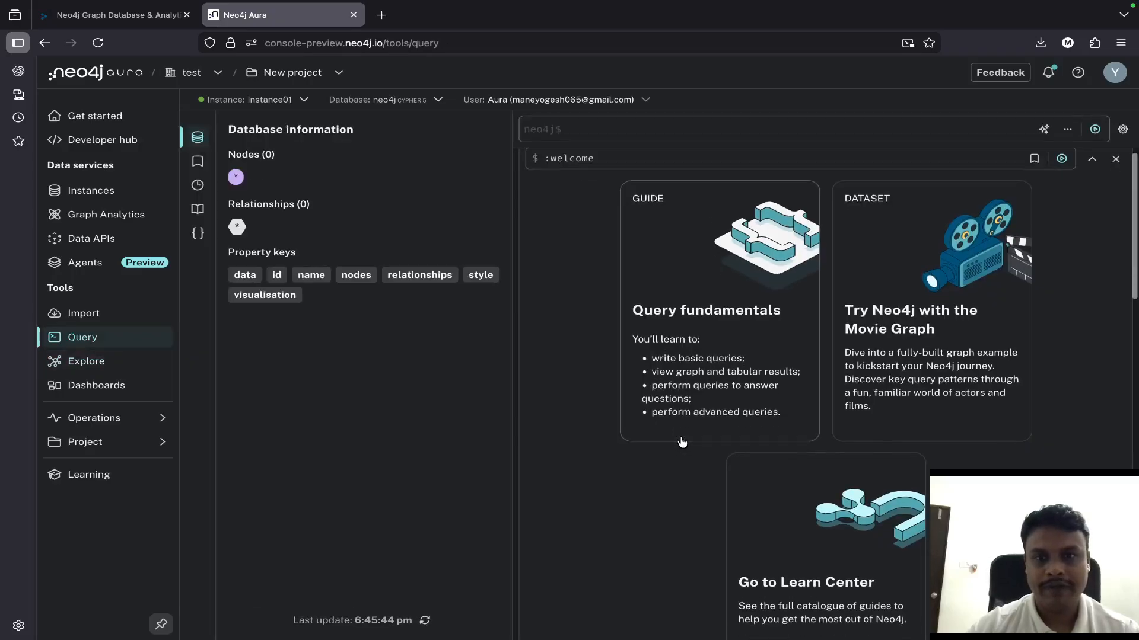
left_click(693, 359)
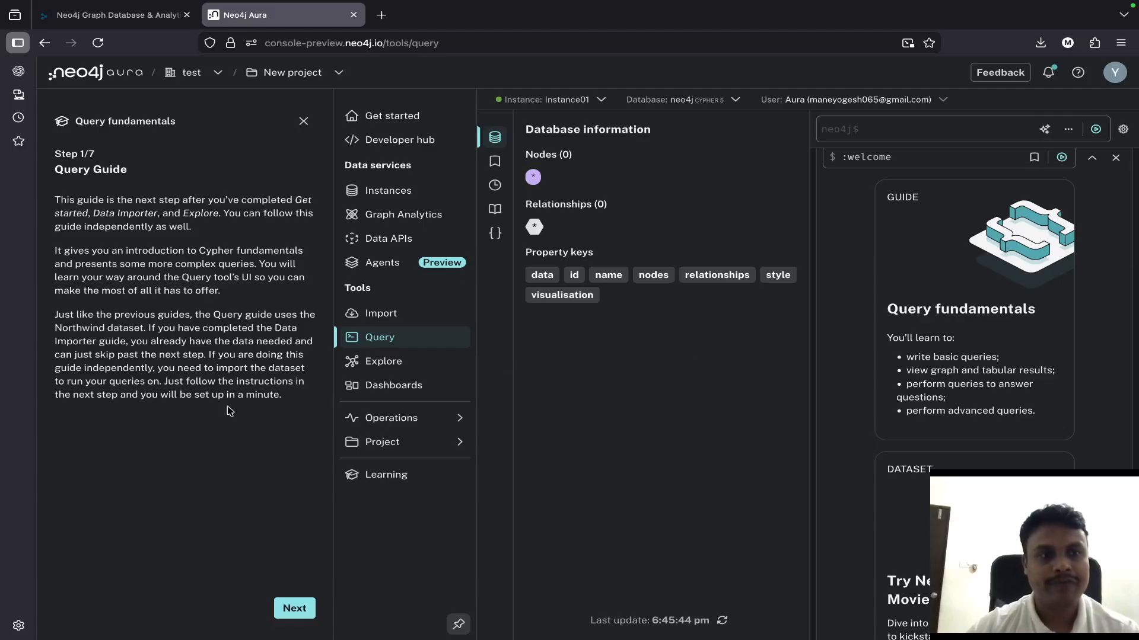
left_click(299, 616)
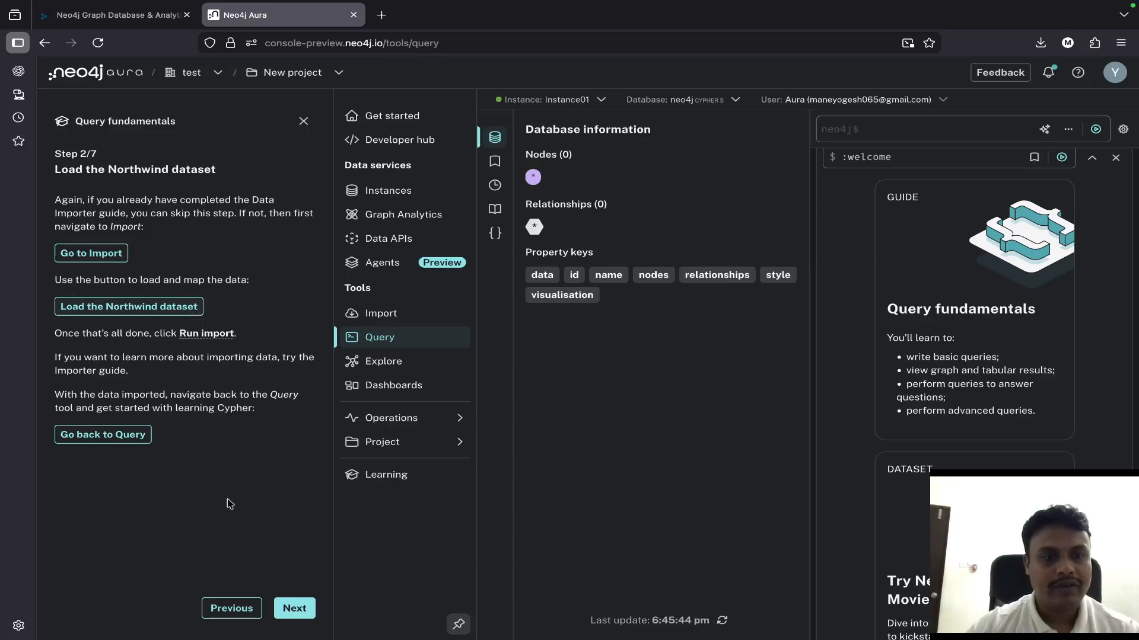
left_click(241, 609)
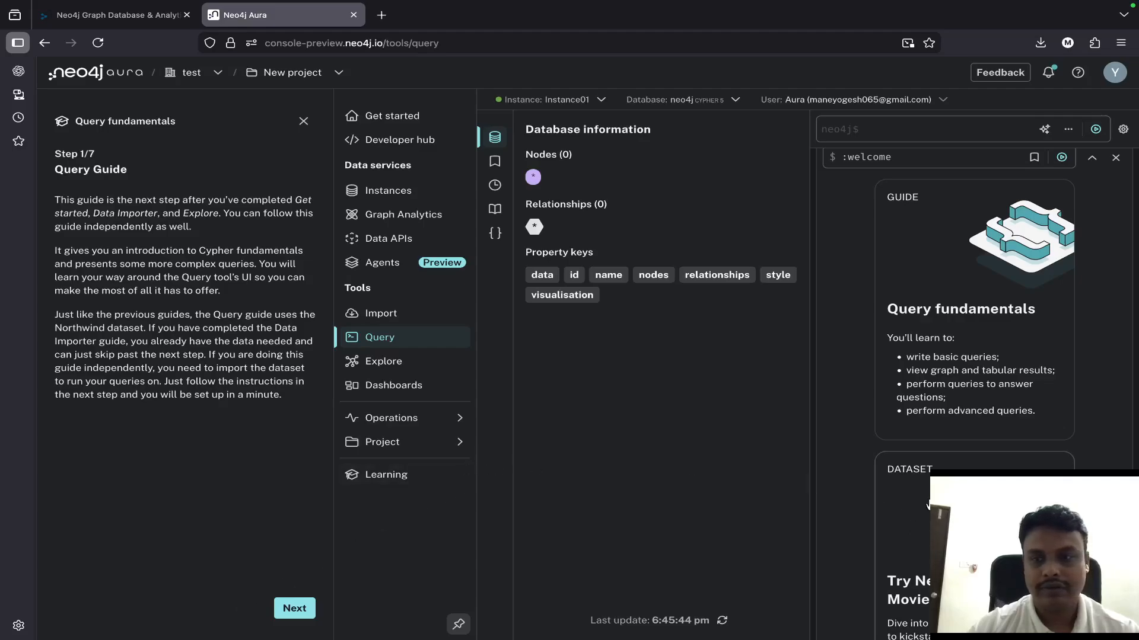
- Open the Movie Graph guide and execute the Cypher script in its "Create the data" step
scroll(928, 504, "down", 4)
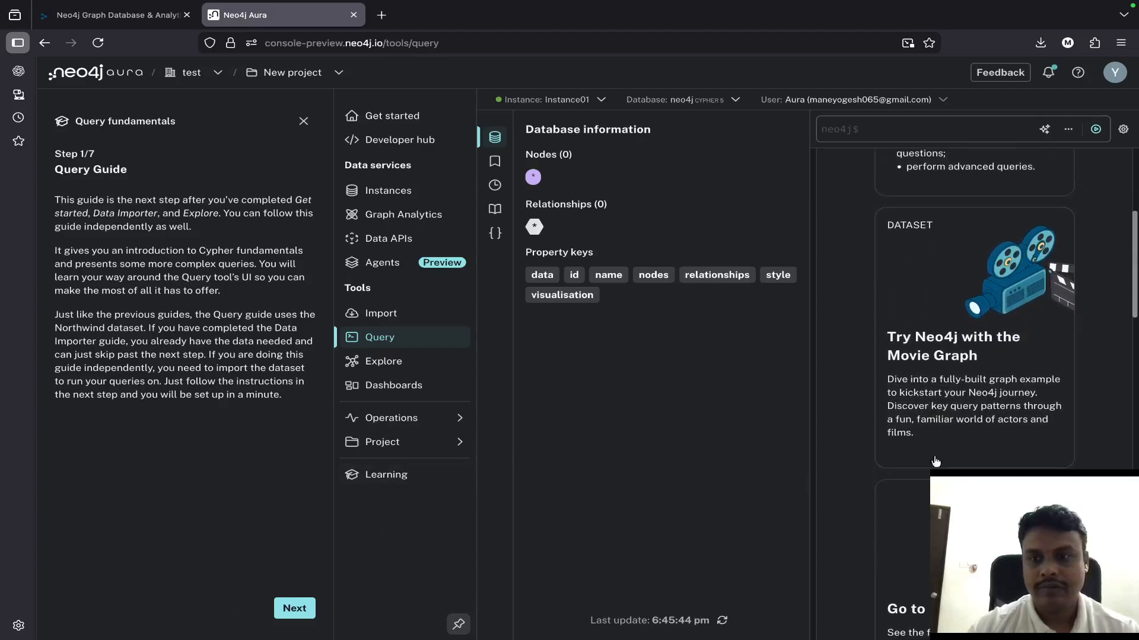
left_click(944, 403)
left_click(301, 604)
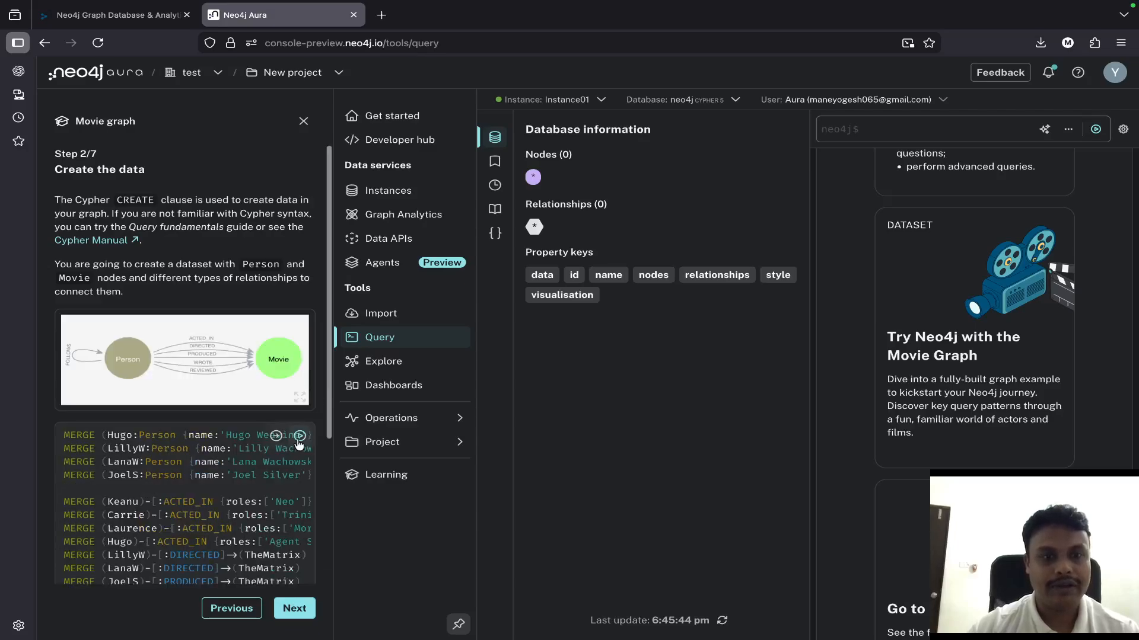
left_click(299, 438)
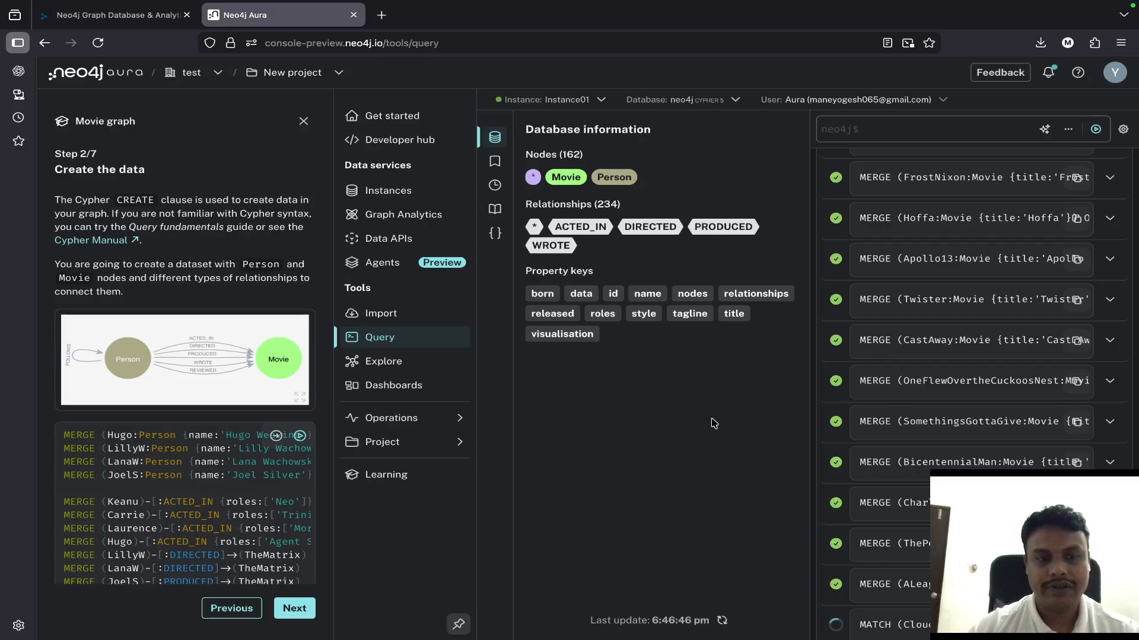
- Run the guide's "Find nodes" query for the Person named "Tom Hanks" and show the returned node's details
left_click(294, 608)
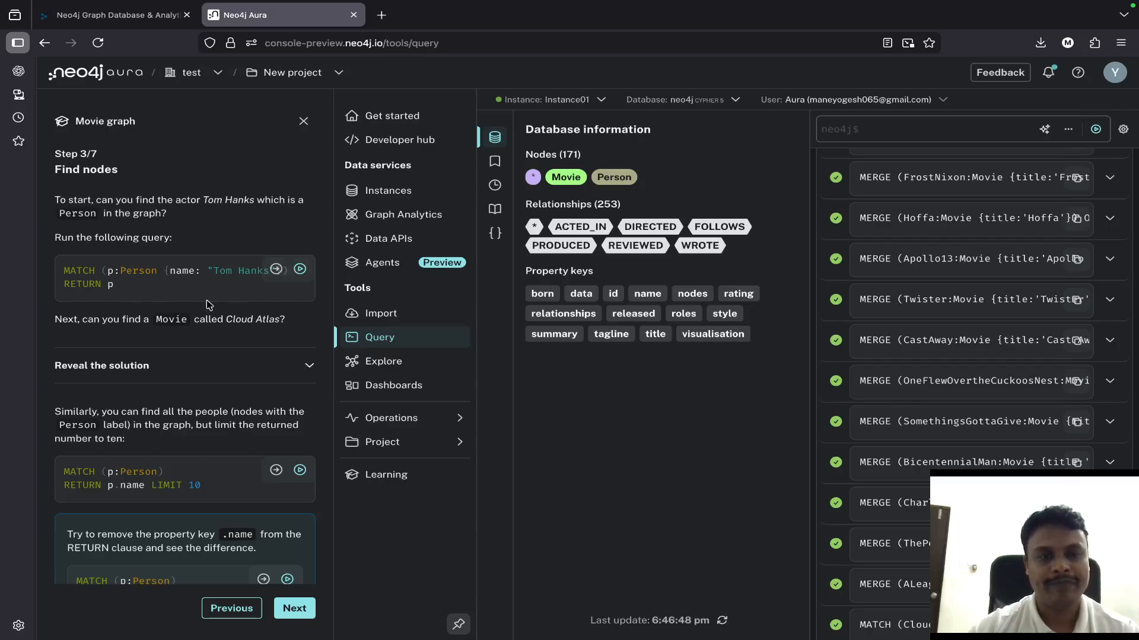
scroll(209, 305, "down", 1)
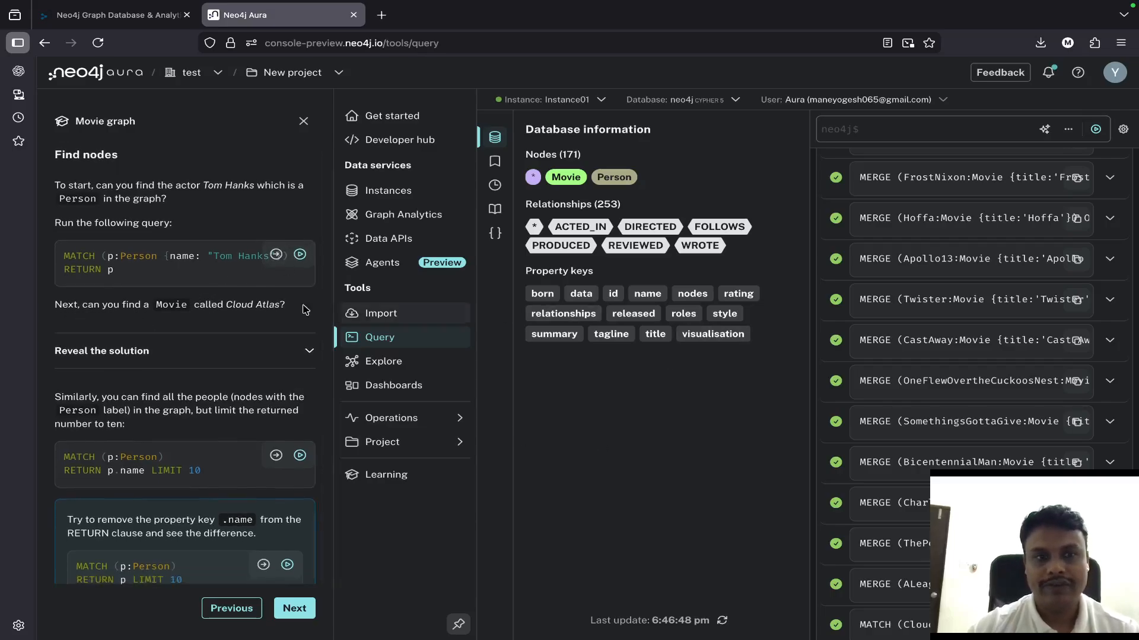
left_click(278, 259)
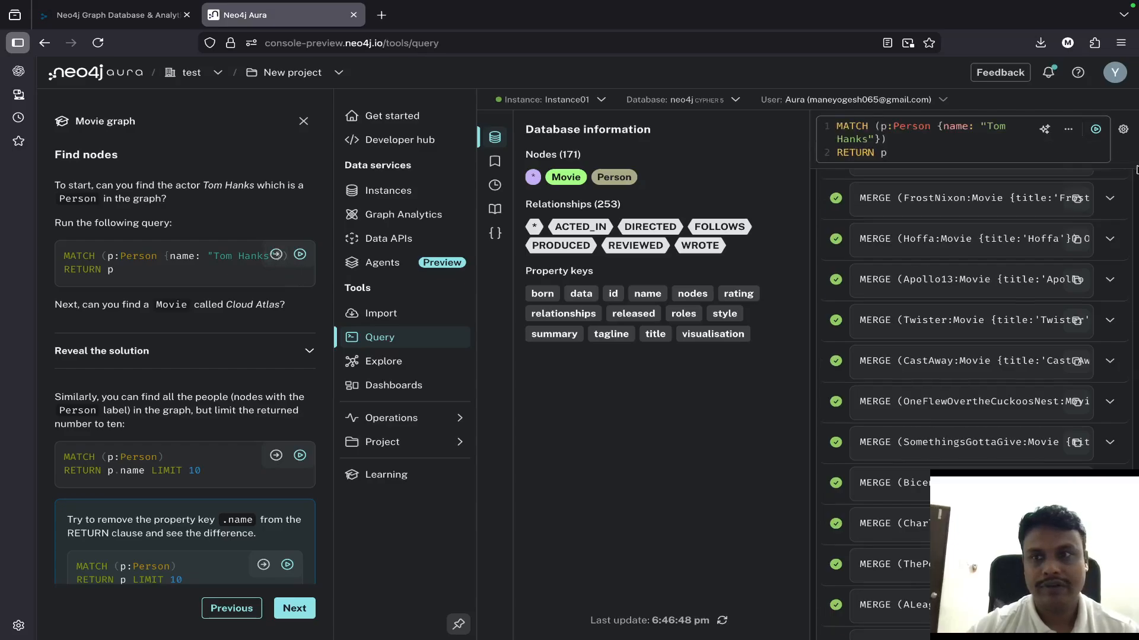
left_click(1095, 128)
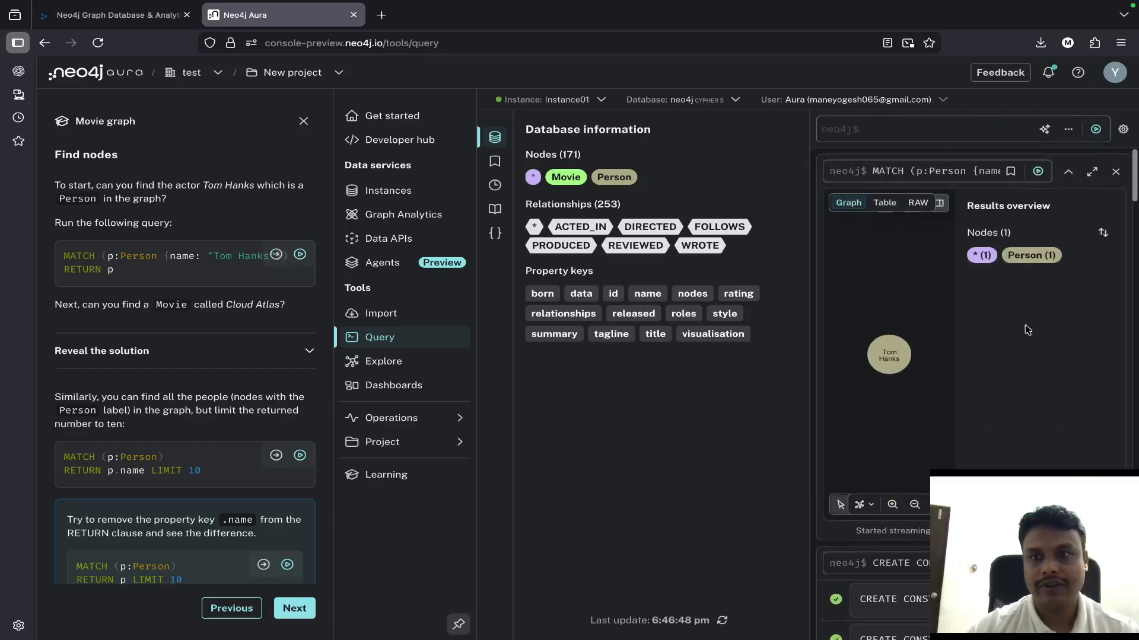
left_click(897, 360)
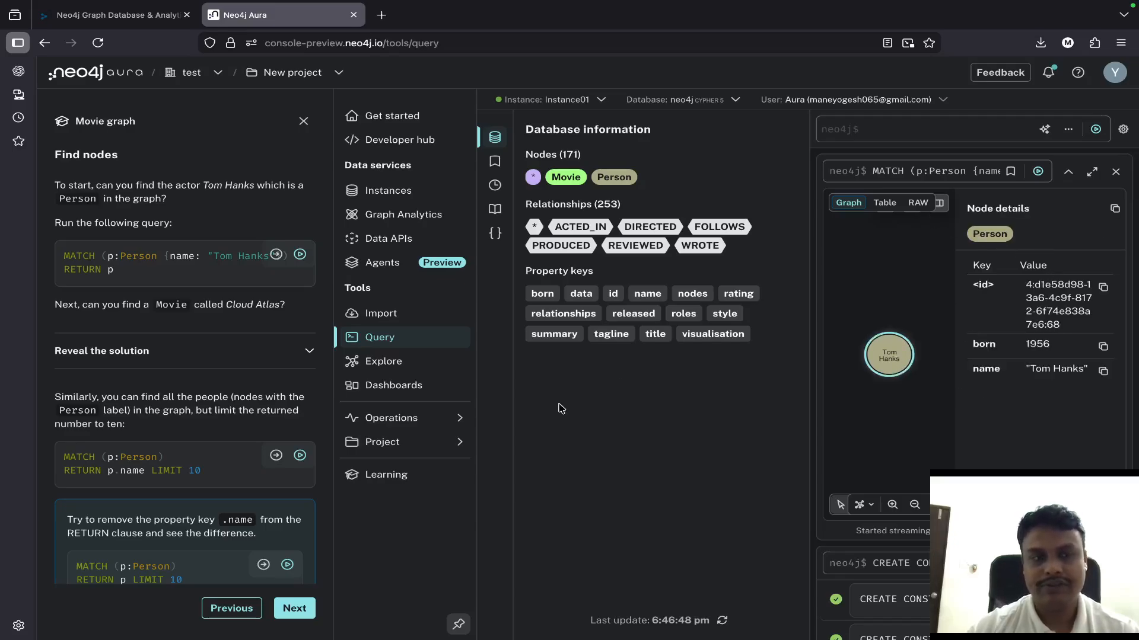
- Run the guide's query MATCH (p:Person) RETURN p.name LIMIT 10, both directly and from the query editor
scroll(293, 468, "down", 2)
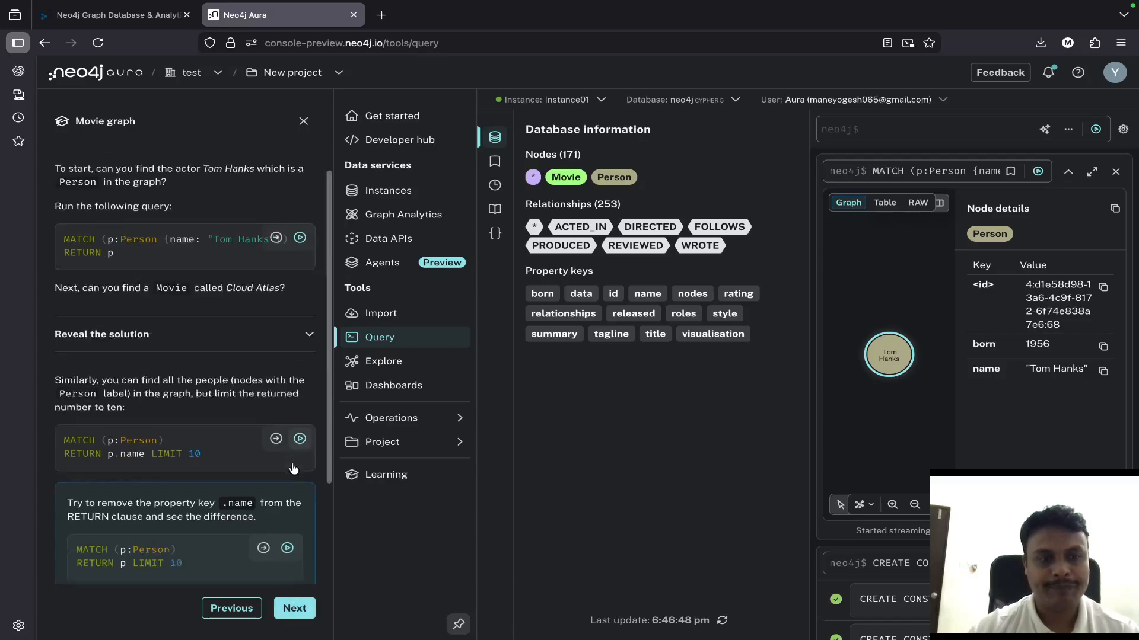
left_click(301, 397)
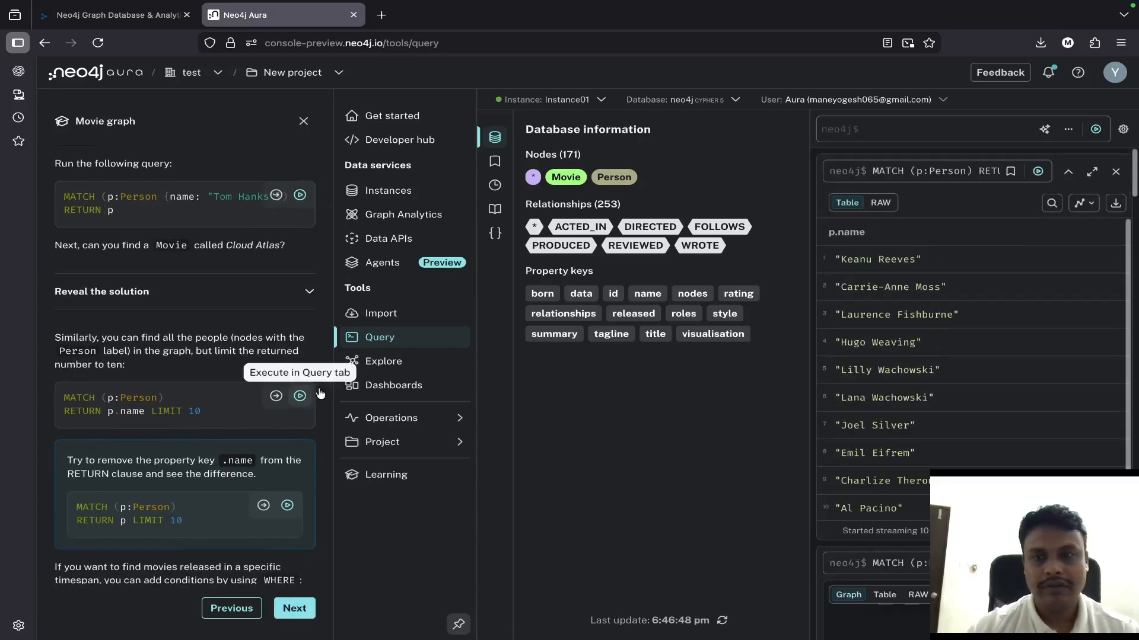
left_click(276, 397)
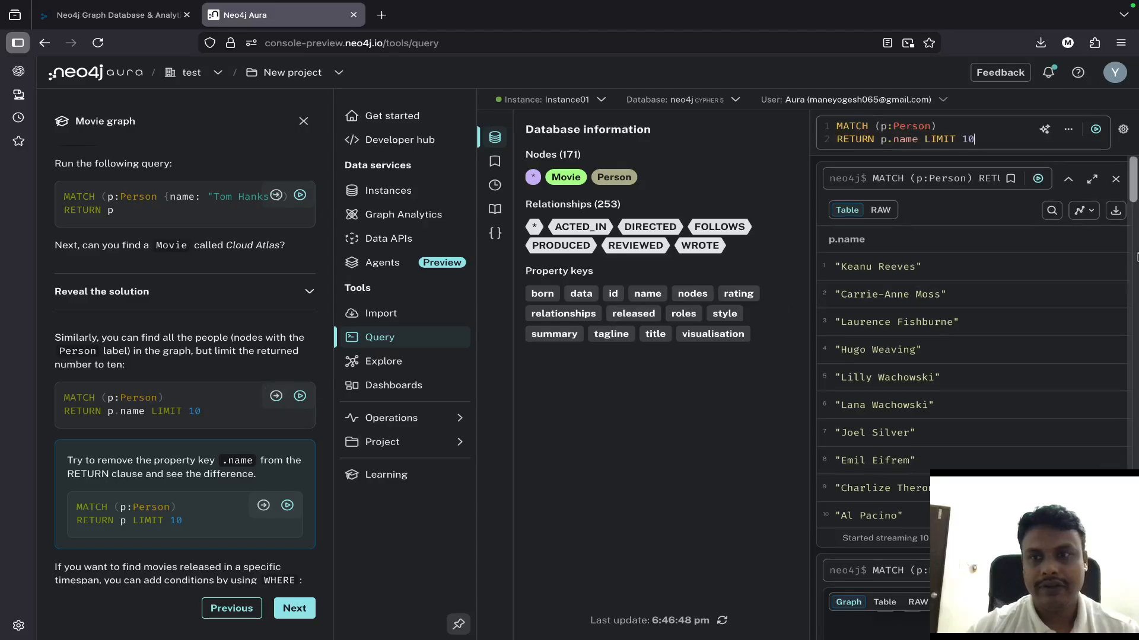
left_click(1094, 131)
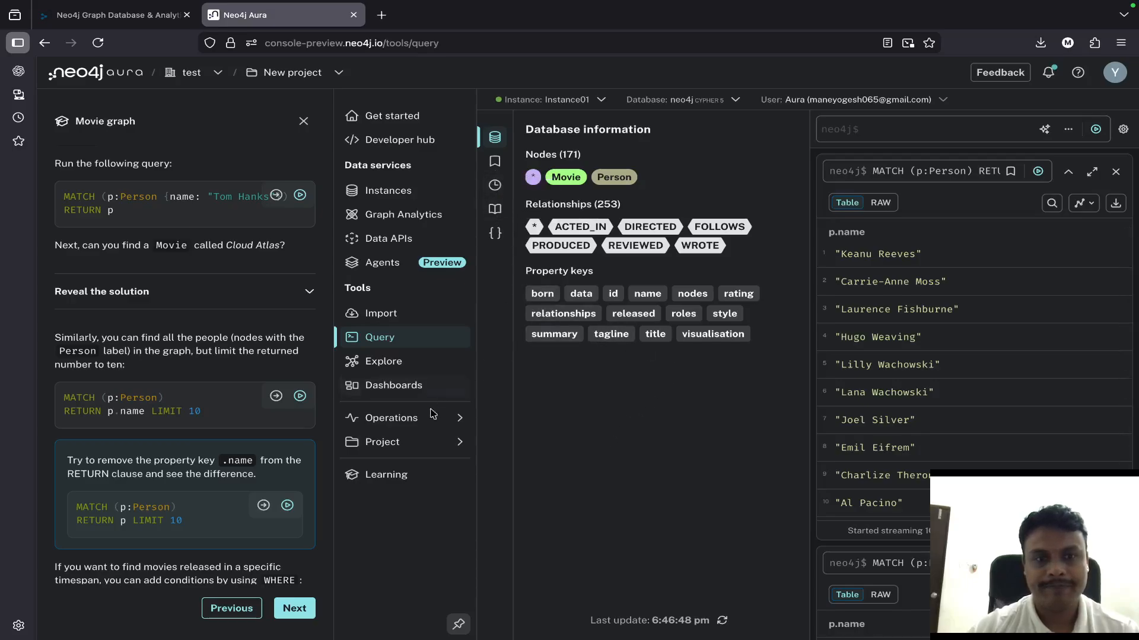
- Run the guide's query MATCH (p:Person) RETURN p LIMIT 10 and show the Keanu Reeves node's details in the graph
scroll(224, 454, "down", 1)
left_click(270, 466)
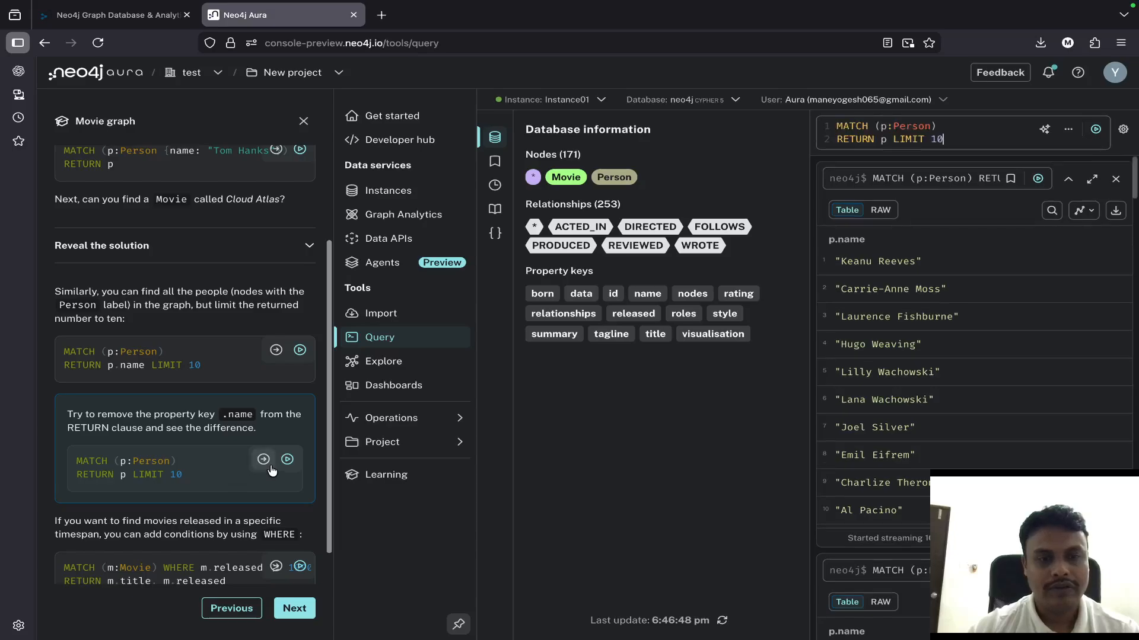
left_click(1095, 130)
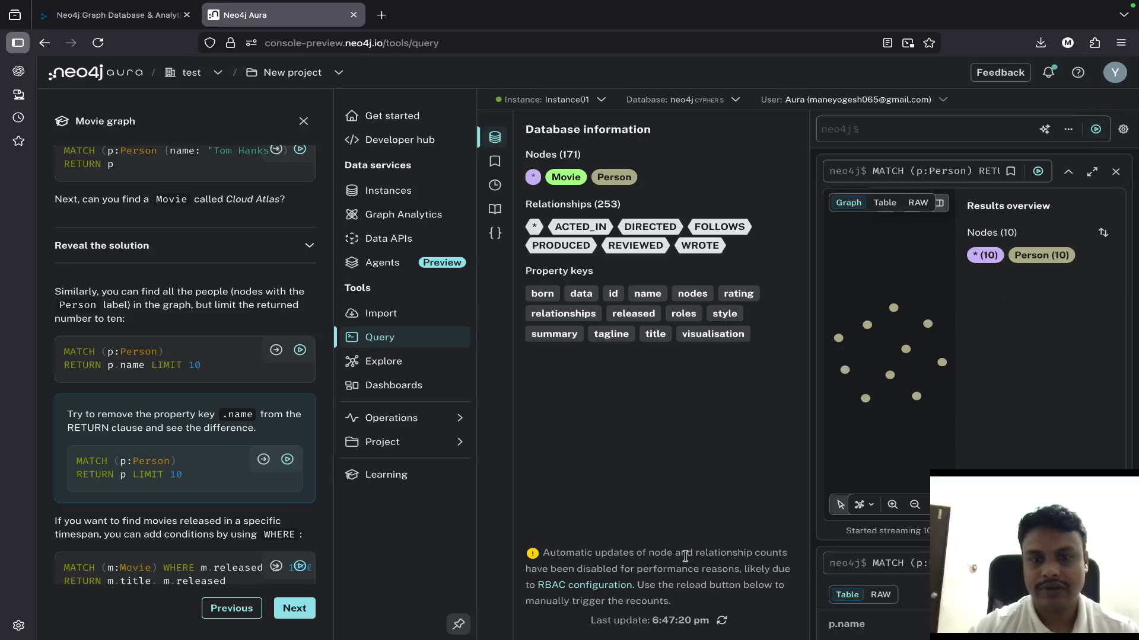
left_click(892, 505)
left_click(891, 507)
left_click(891, 507)
left_click(892, 507)
left_click(891, 507)
left_click(891, 507)
left_click(891, 507)
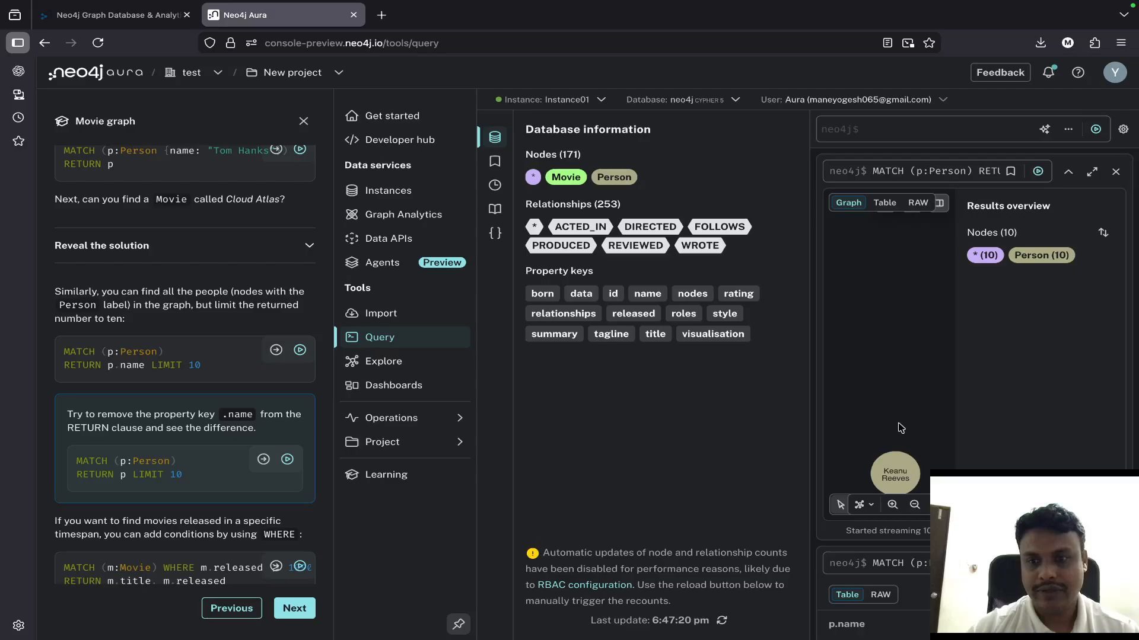
left_click(897, 472)
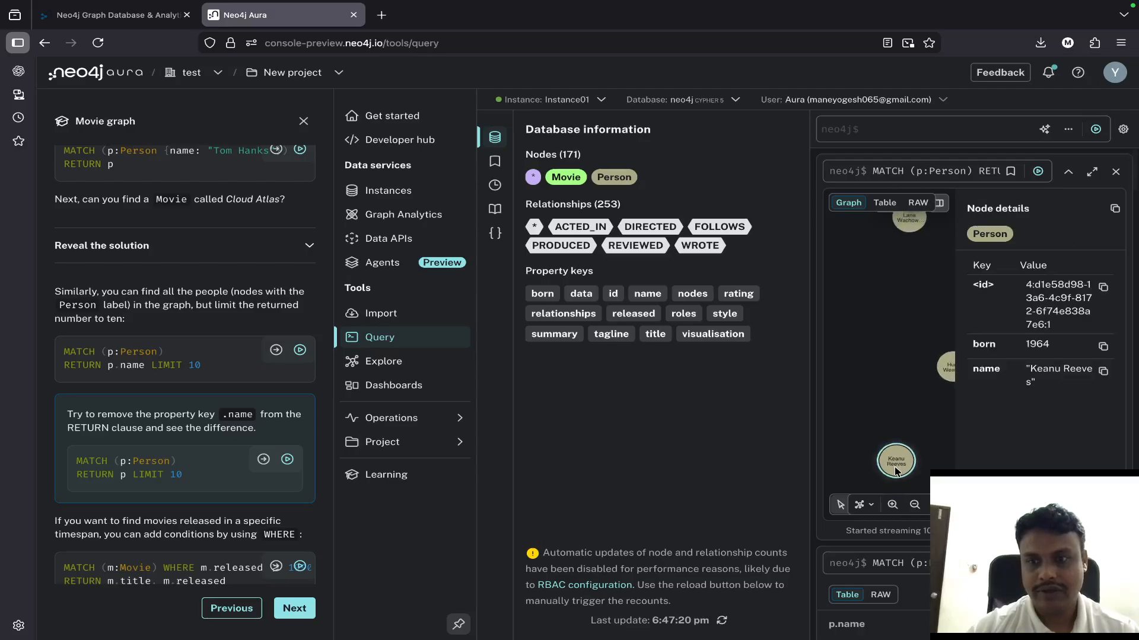
- Try the hierarchical layout on the Person result graph, and set it back to the force-based layout
left_click(865, 508)
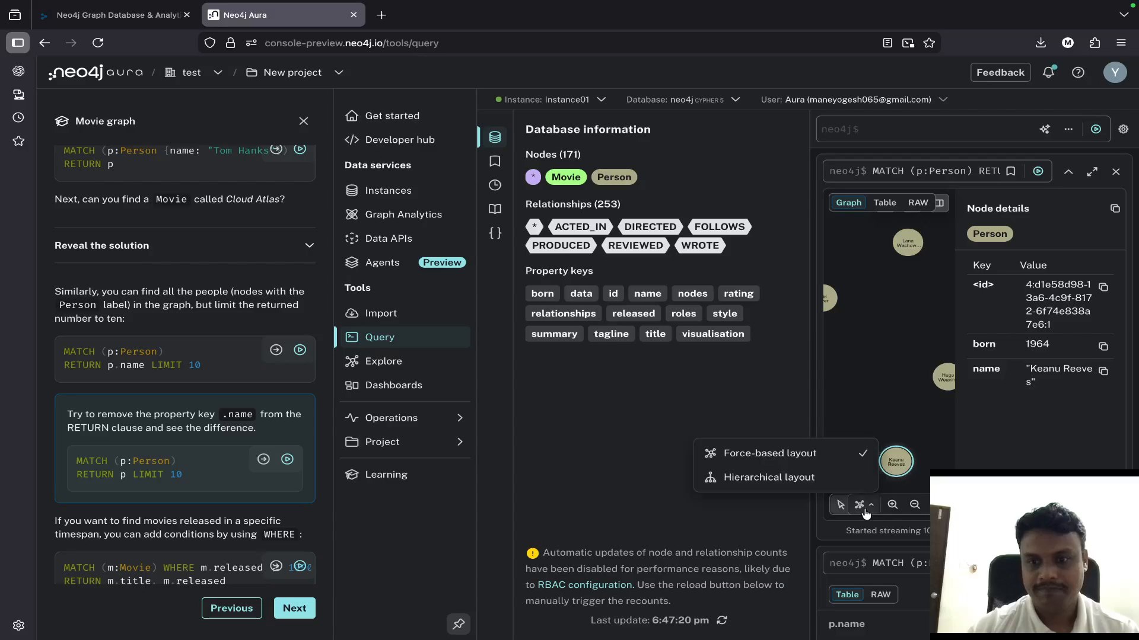
left_click(830, 479)
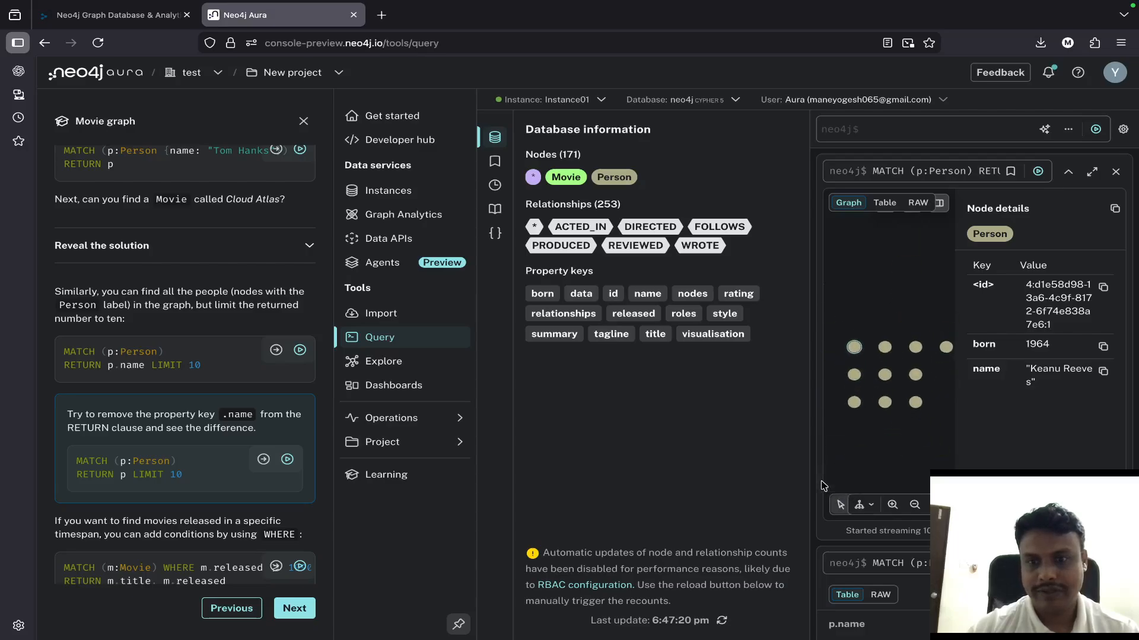
left_click(871, 504)
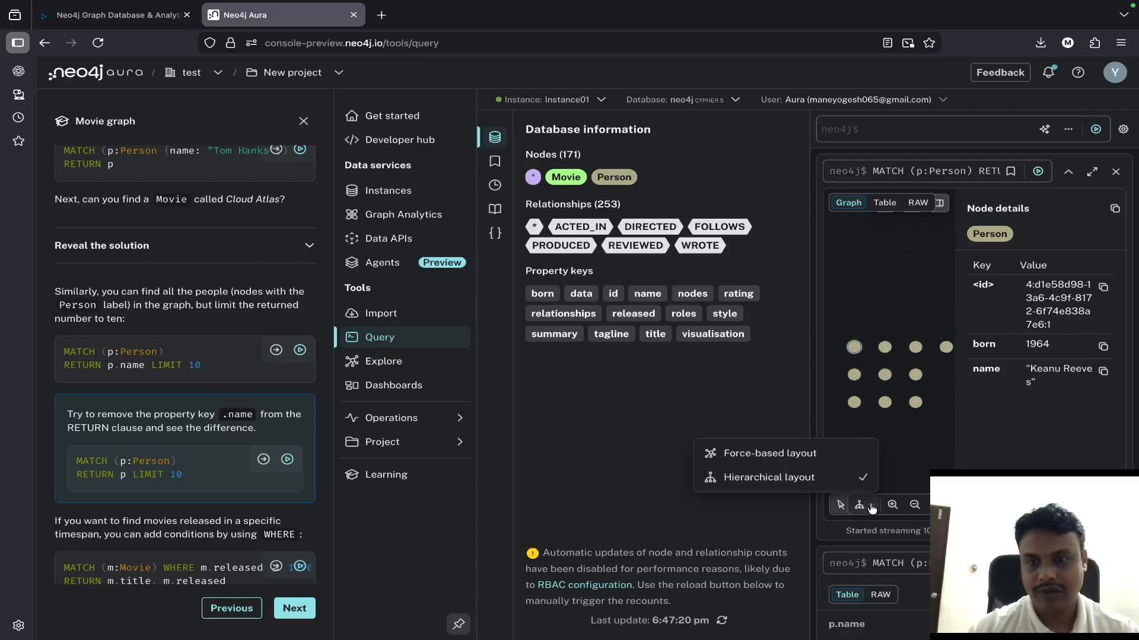
left_click(794, 452)
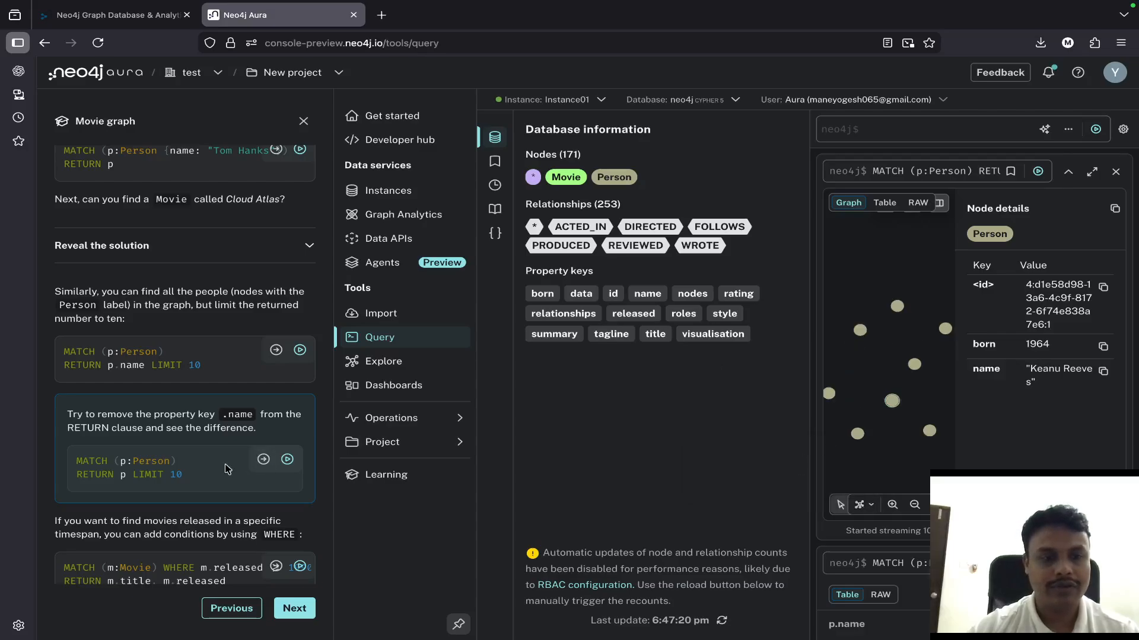
- Run the guide's query for Movie titles released from 1990 until before 2000 through the query editor, and show its raw result
scroll(232, 468, "down", 1)
left_click(276, 528)
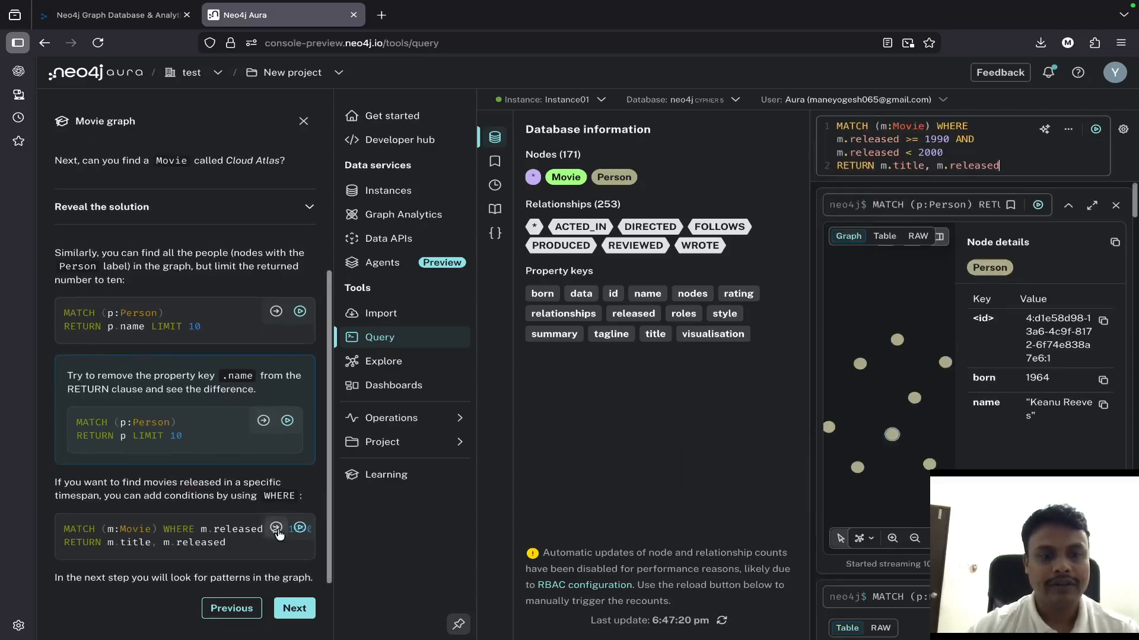
left_click(1095, 129)
scroll(895, 494, "down", 3)
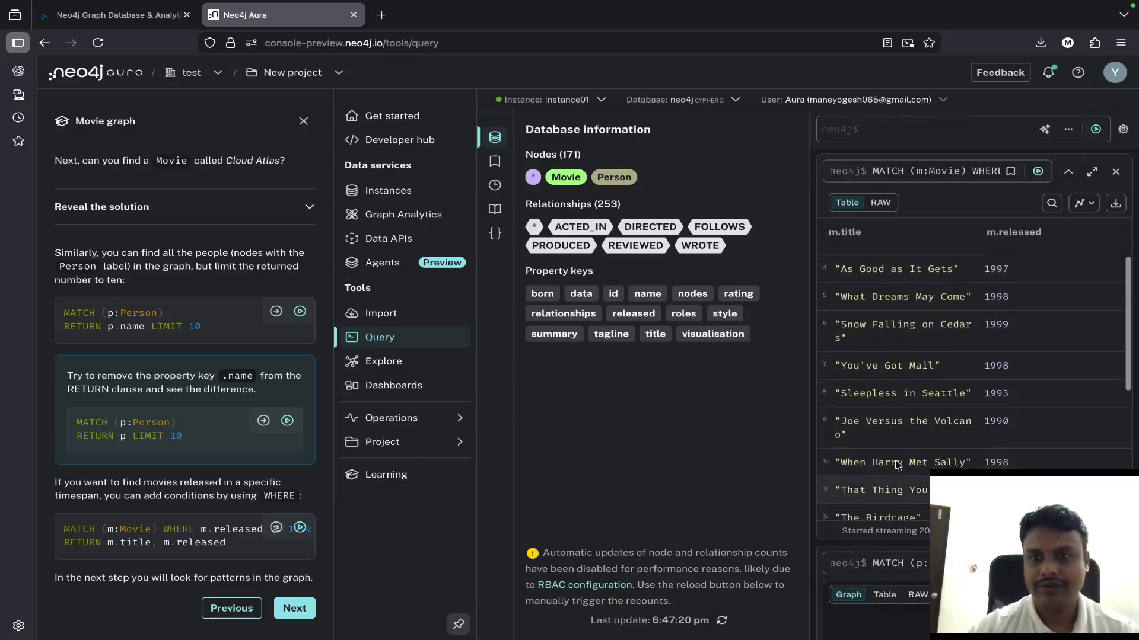
left_click(881, 202)
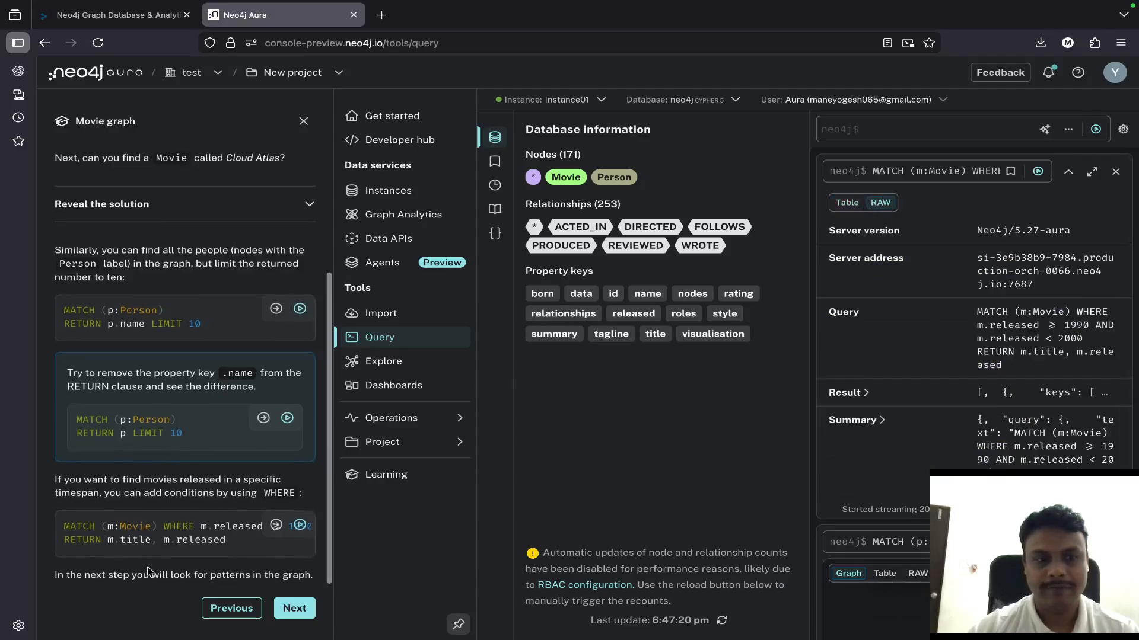
- Run the guide's "Find patterns" query for titles of movies Tom Hanks ACTED_IN, both directly and from the query editor
left_click(279, 609)
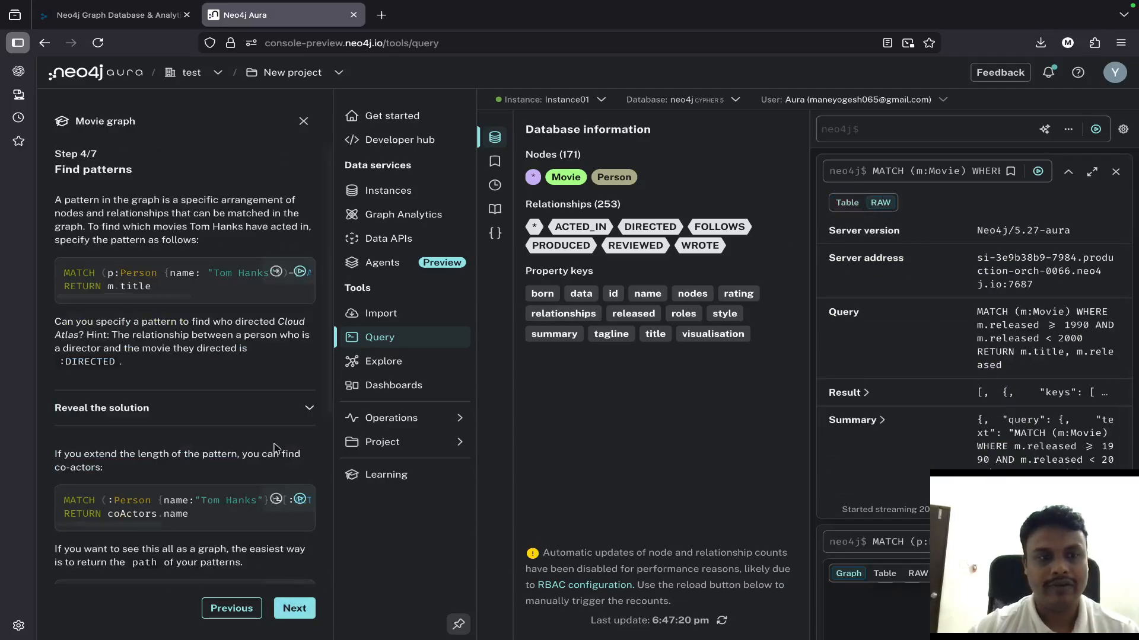
left_click(299, 274)
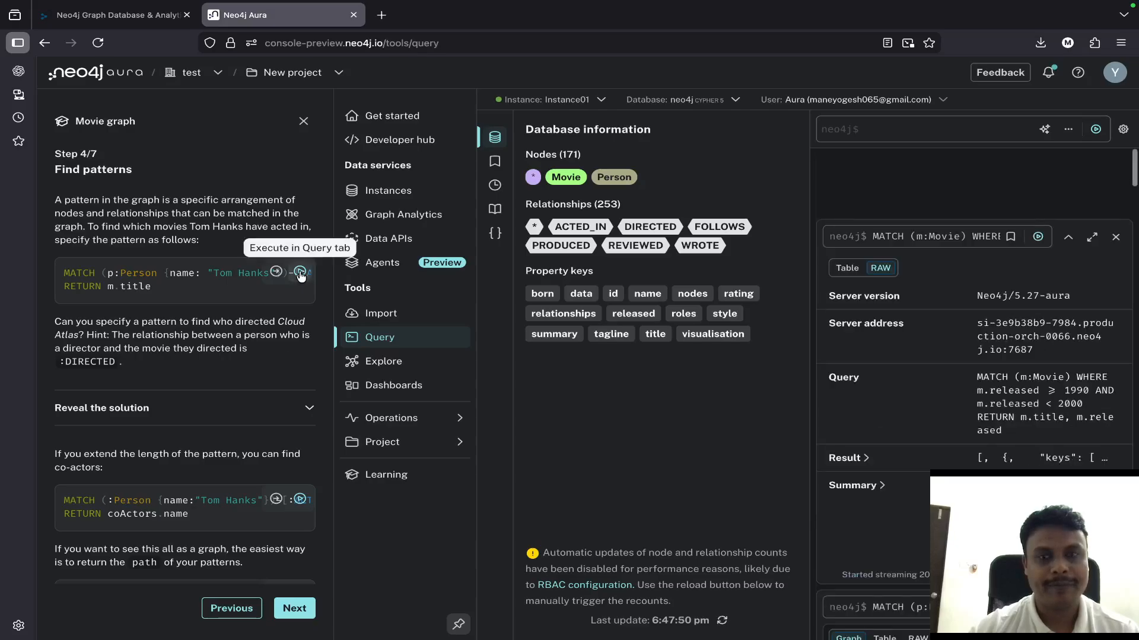
left_click(276, 272)
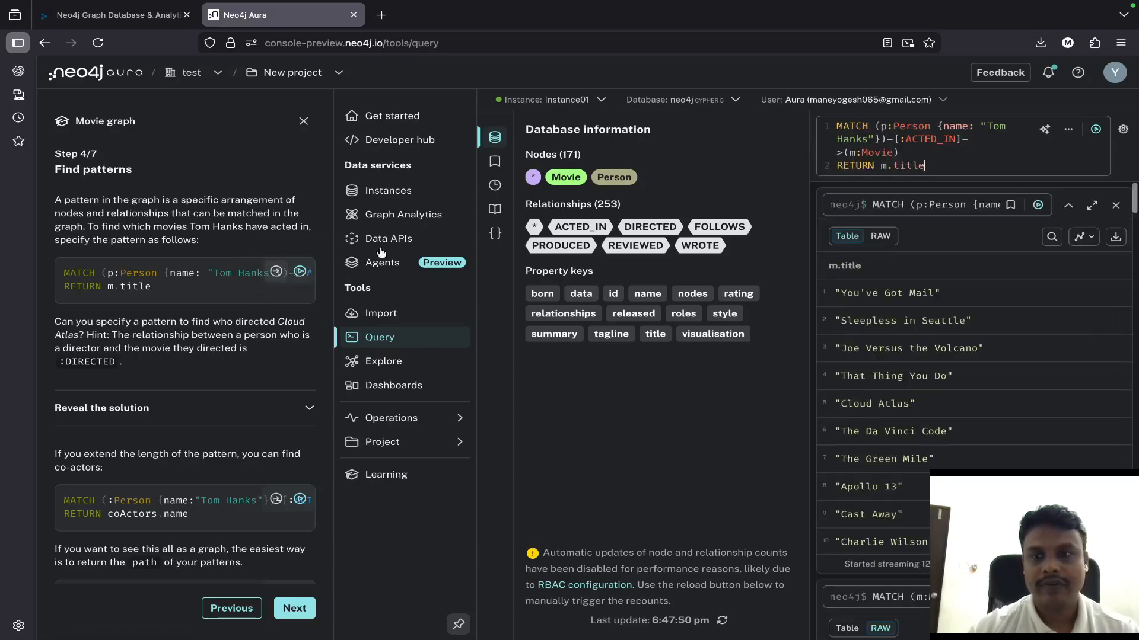
left_click(1095, 129)
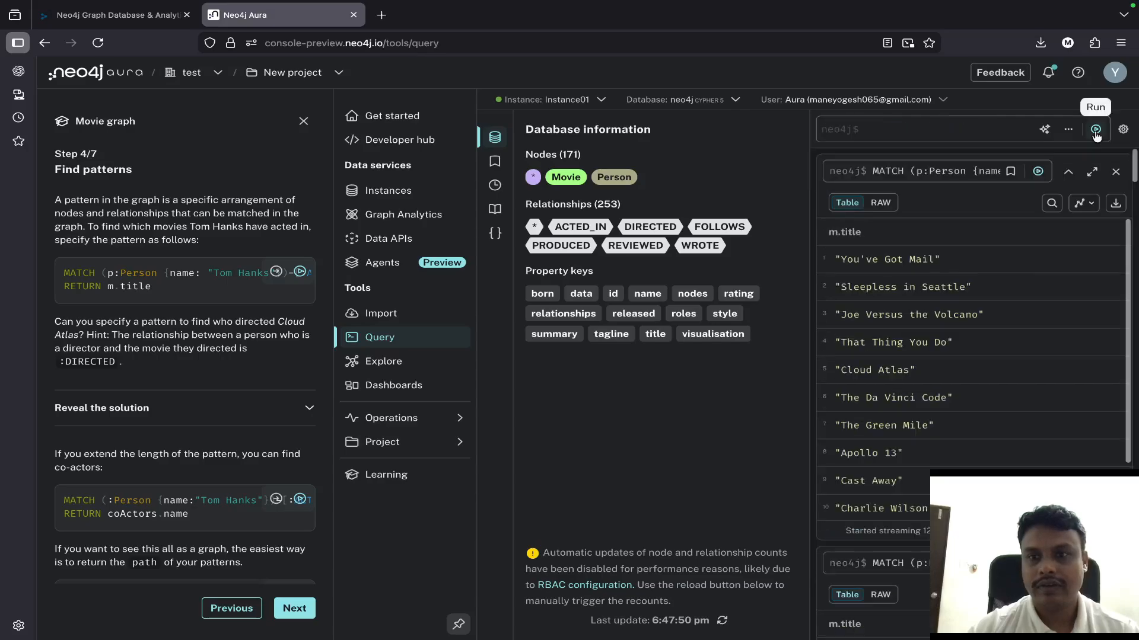
scroll(950, 428, "down", 6)
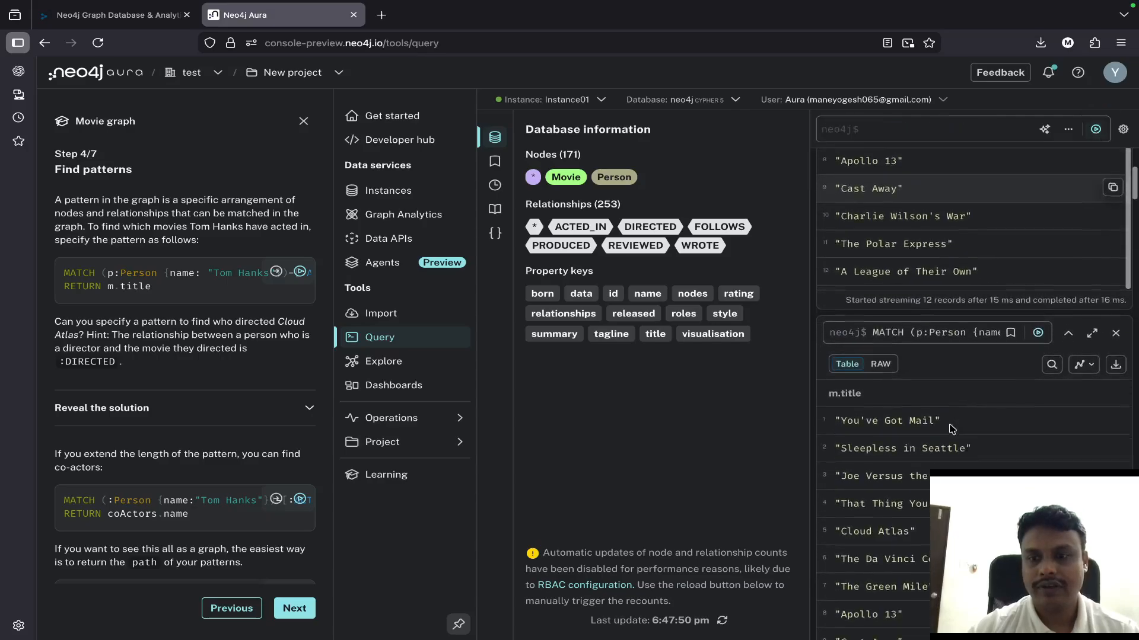
scroll(951, 428, "down", 5)
scroll(949, 425, "up", 7)
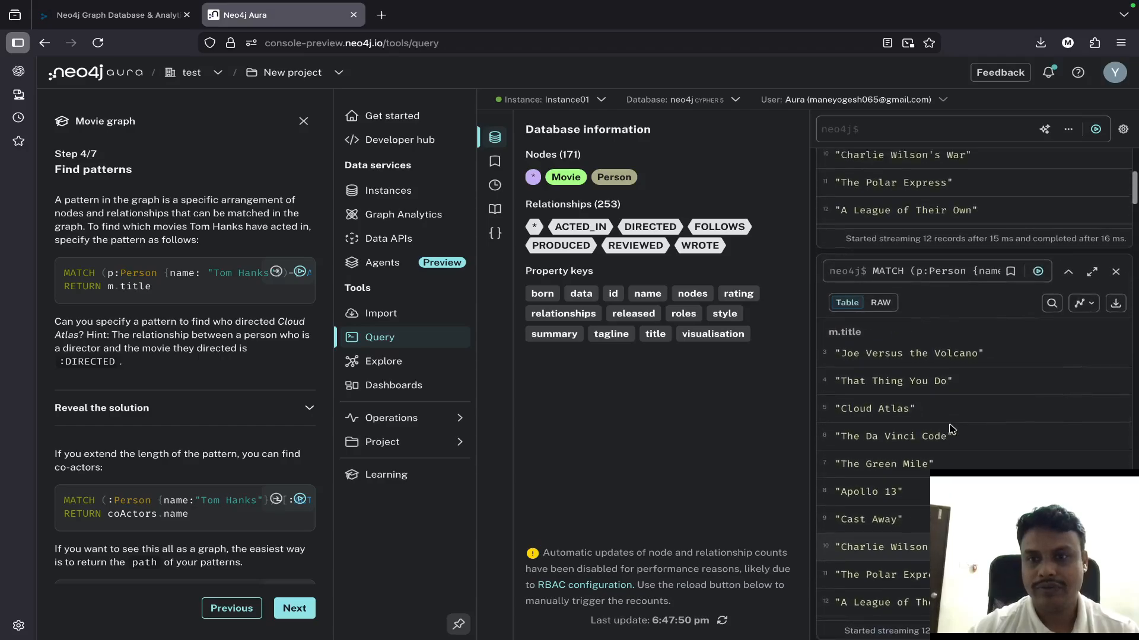
- Examine the display options available for the movie title results
left_click(881, 317)
scroll(888, 321, "up", 5)
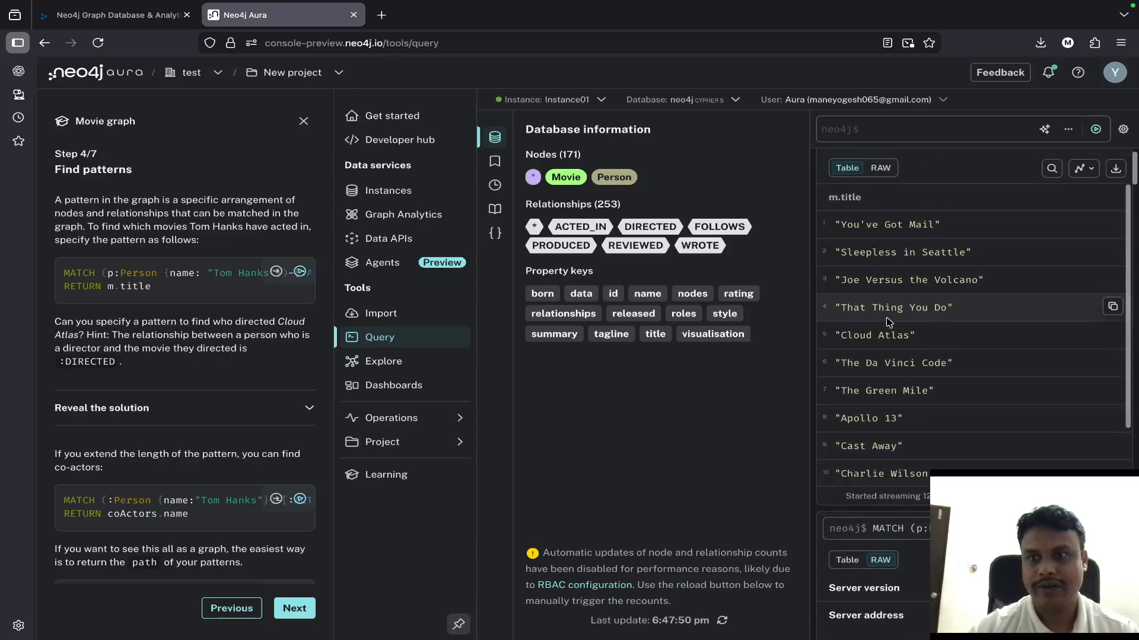
left_click(1084, 169)
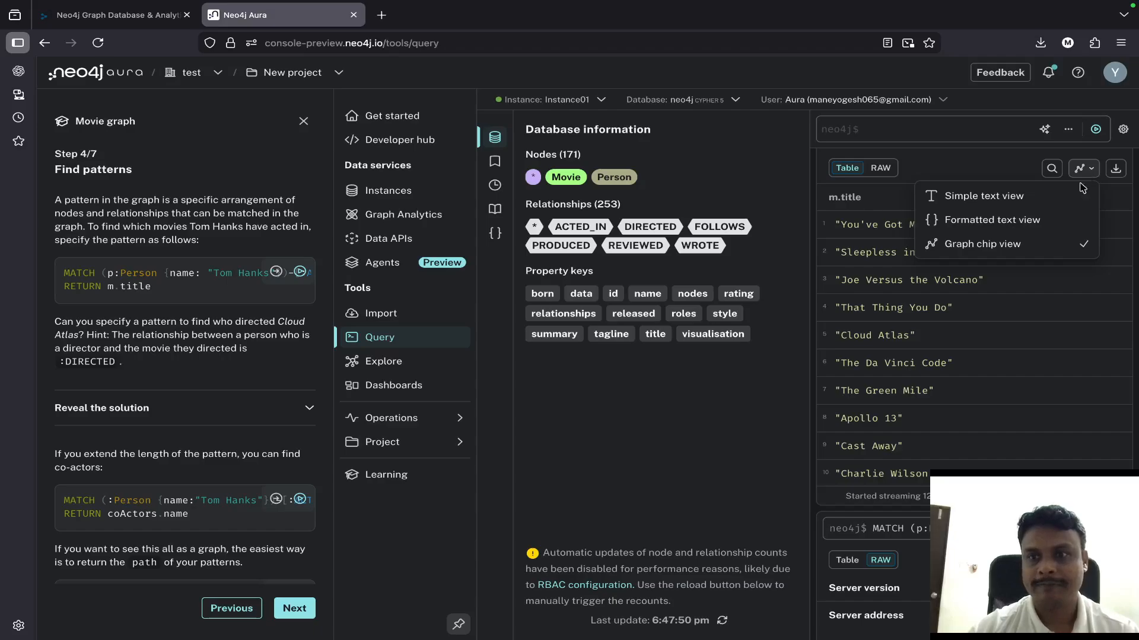
left_click(695, 470)
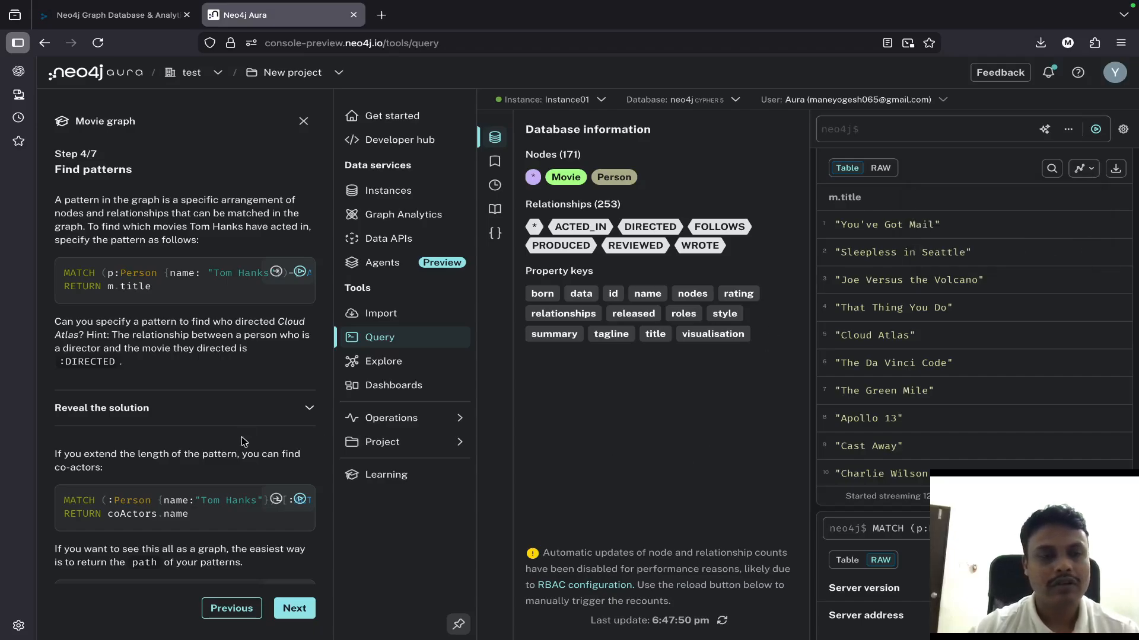
- Advance the guide to "Recommendations" and run its query for Tom Hanks's potential co-actors from the query editor
left_click(290, 616)
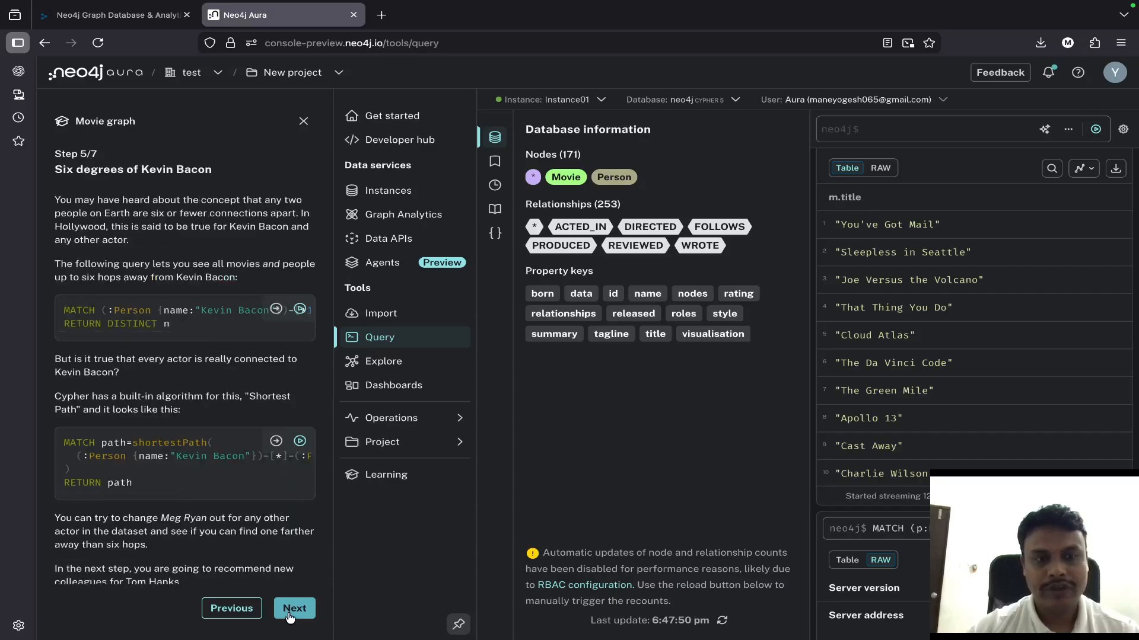
left_click(290, 616)
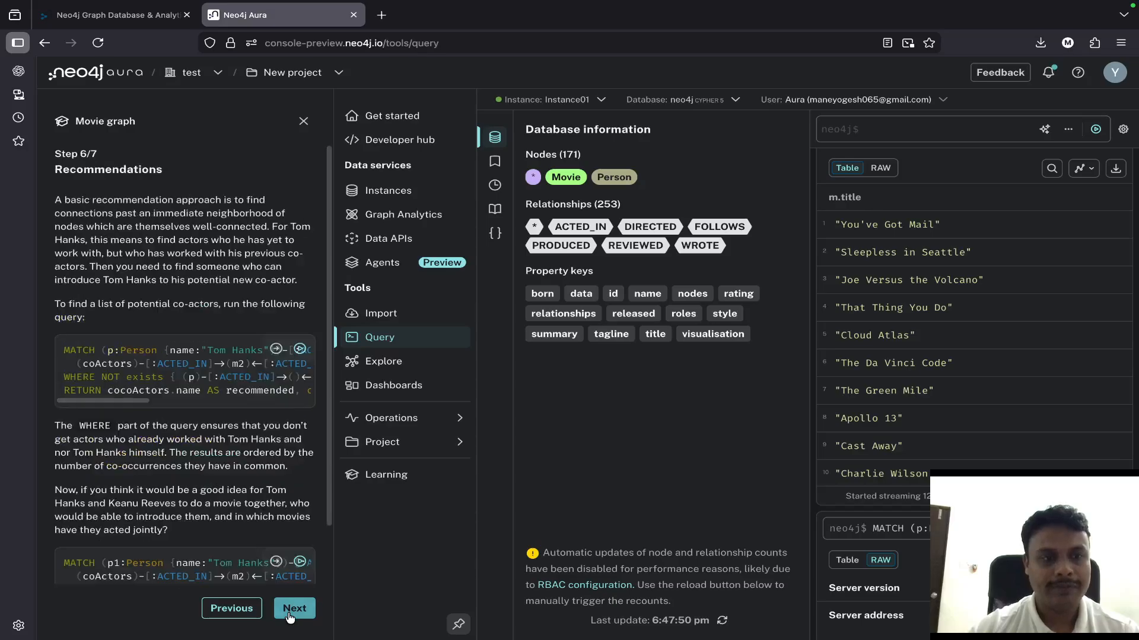
left_click(277, 350)
left_click(1094, 130)
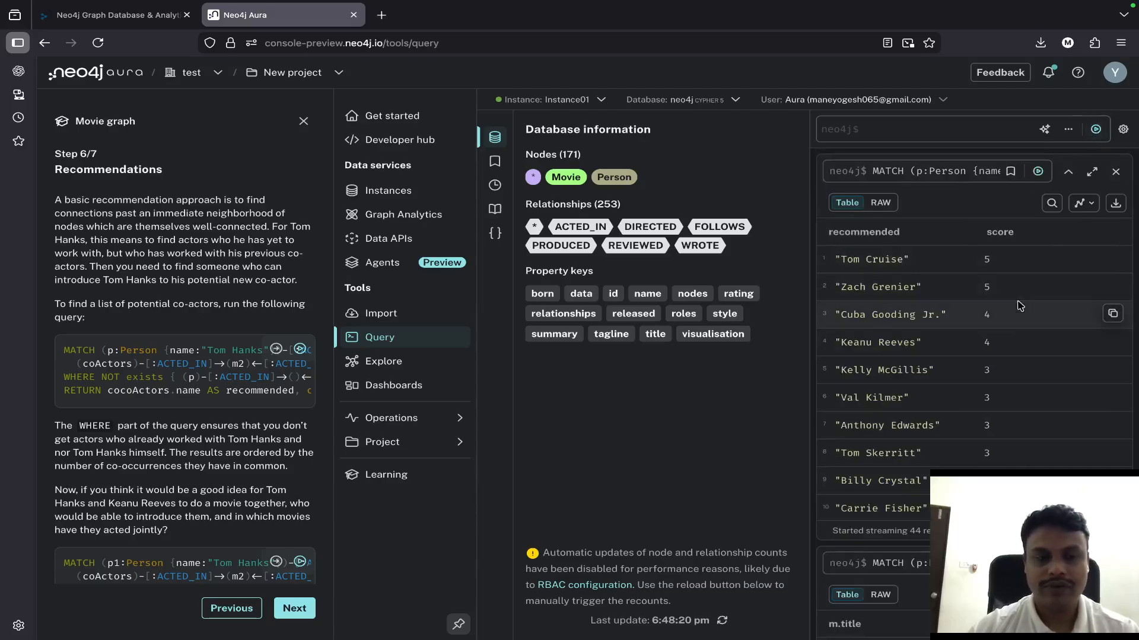
scroll(1018, 305, "down", 5)
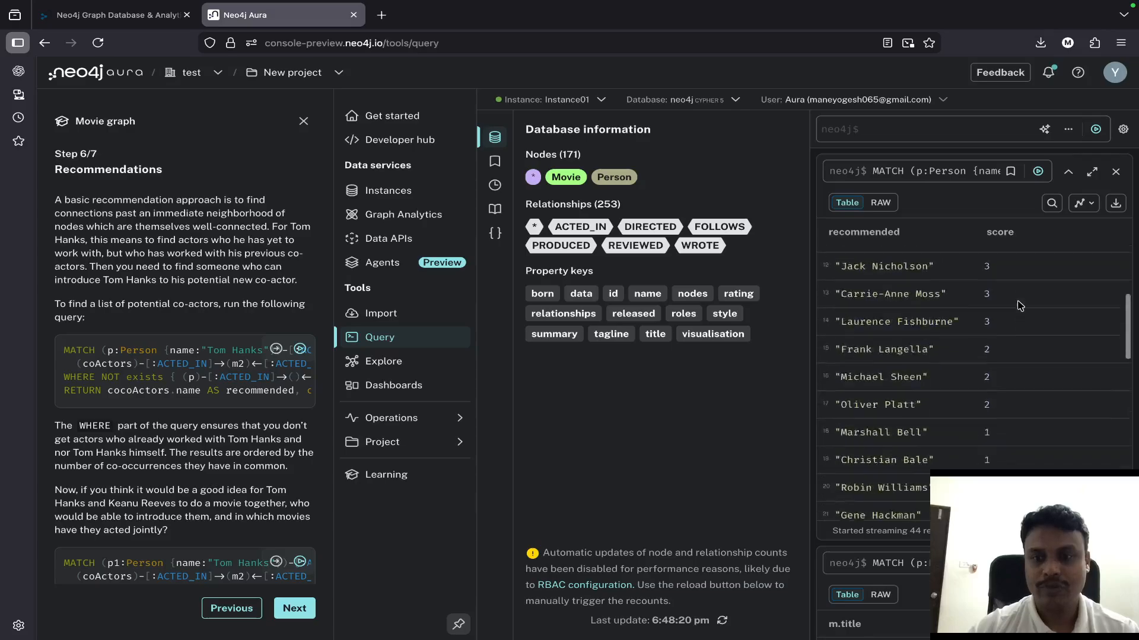
- Advance the guide to "Clean up" and run only its verification query MATCH () RETURN count (*)
left_click(303, 615)
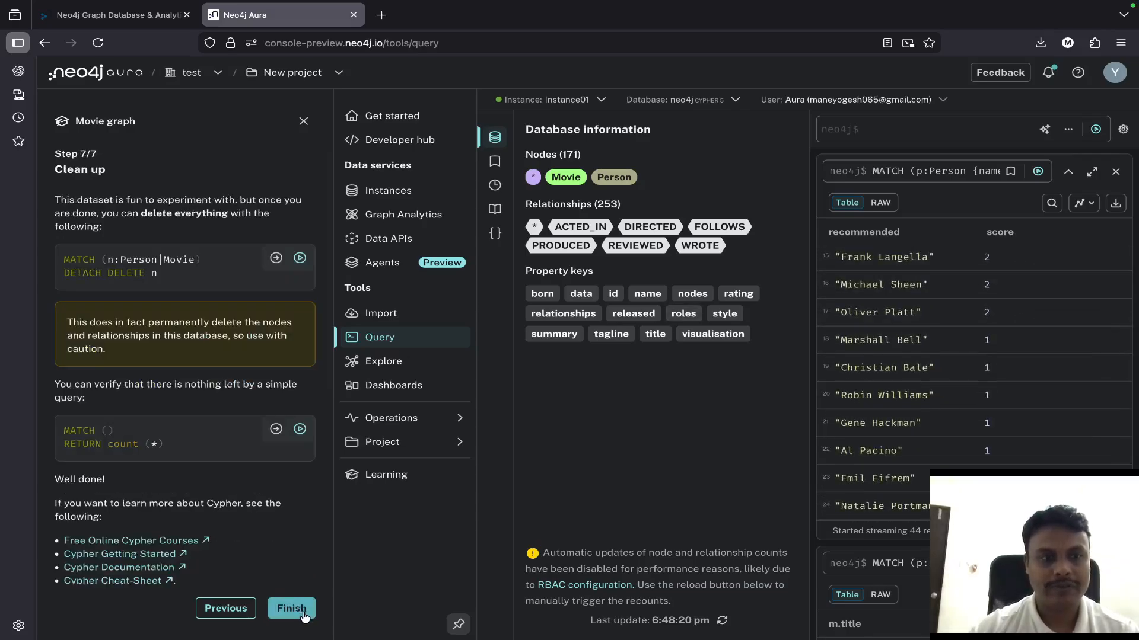
scroll(299, 362, "down", 1)
scroll(300, 365, "up", 1)
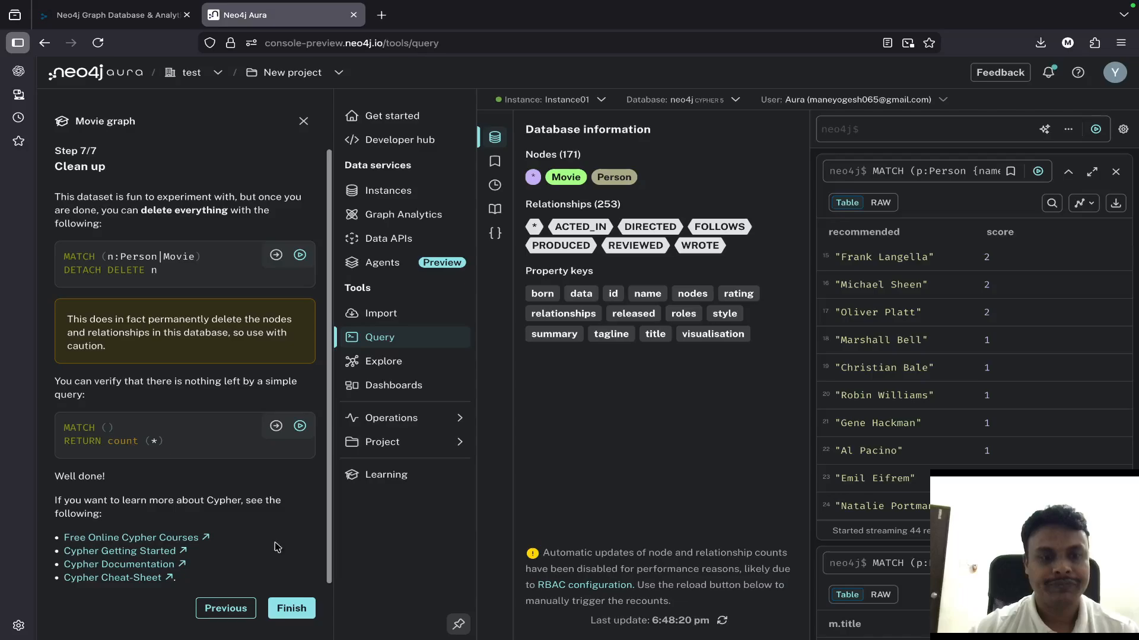
left_click(299, 426)
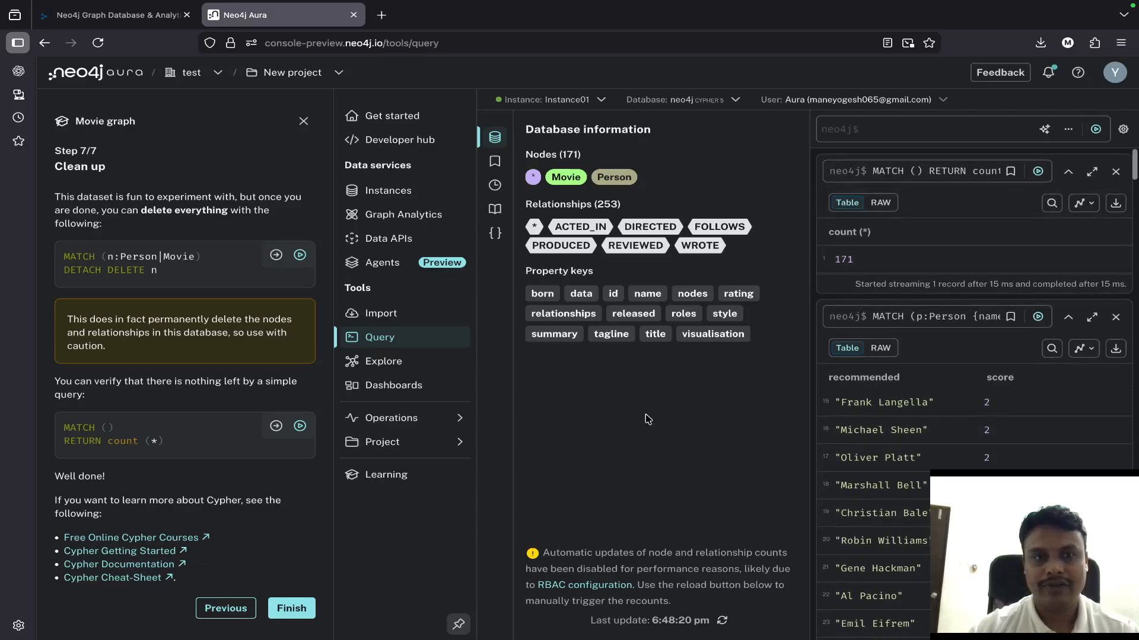
- Start creating a new Aura agent manually and name it movie_talk
left_click(394, 265)
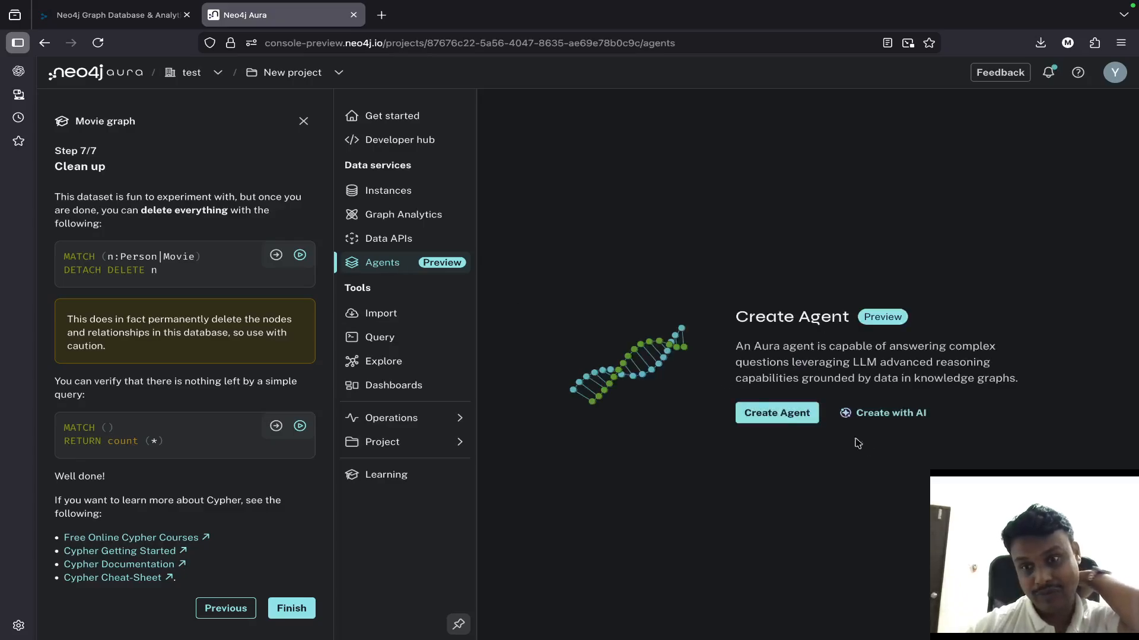
left_click(778, 416)
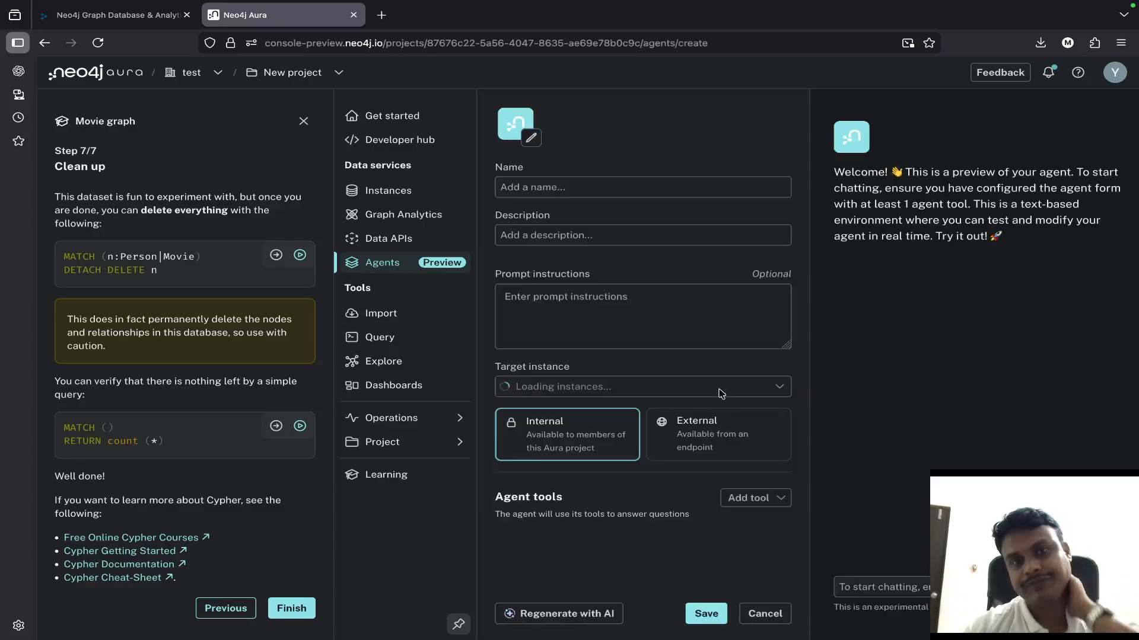
left_click(541, 182)
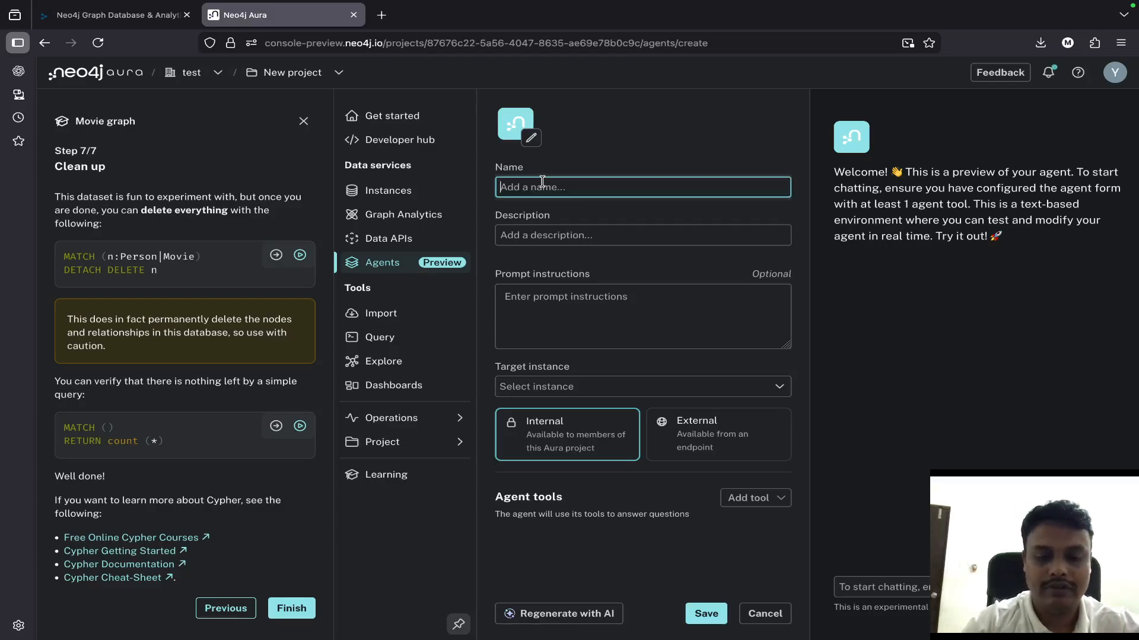
type("movie_talk")
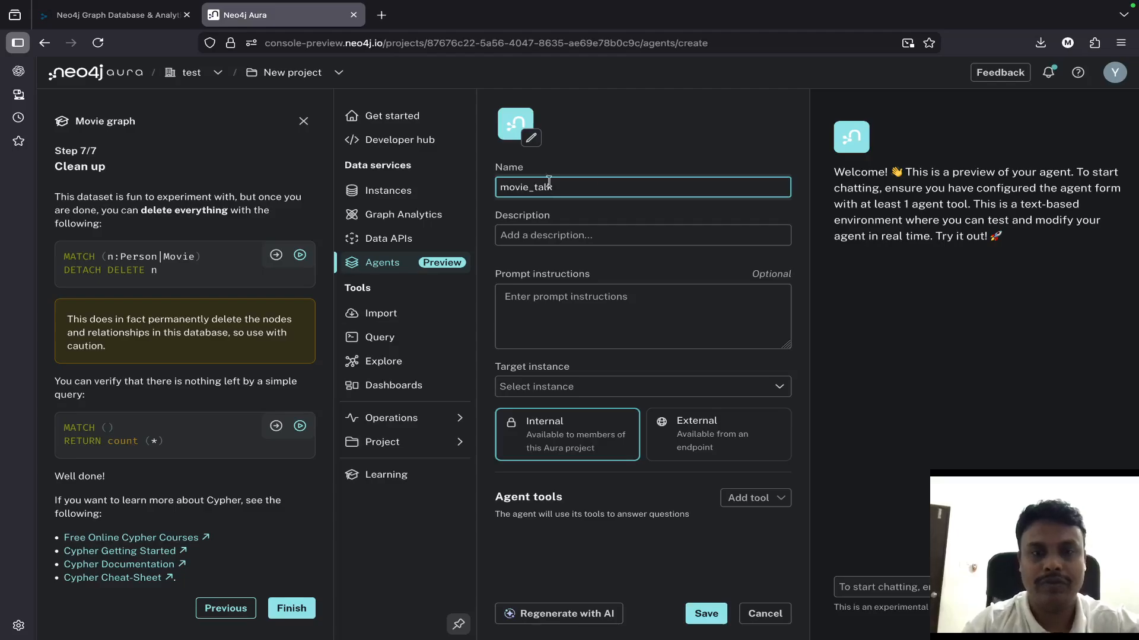
- Enter "it will give details based on user question" as the agent's description
left_click(634, 237)
type("it will give details based on user quetion")
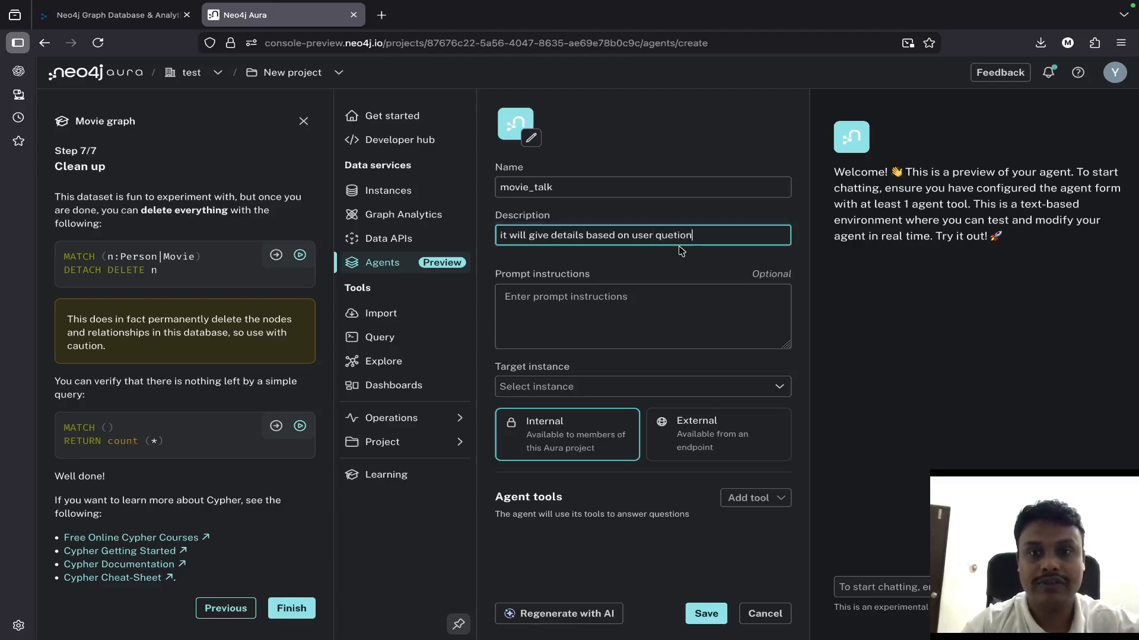
left_click(669, 237)
type("stion")
key("End")
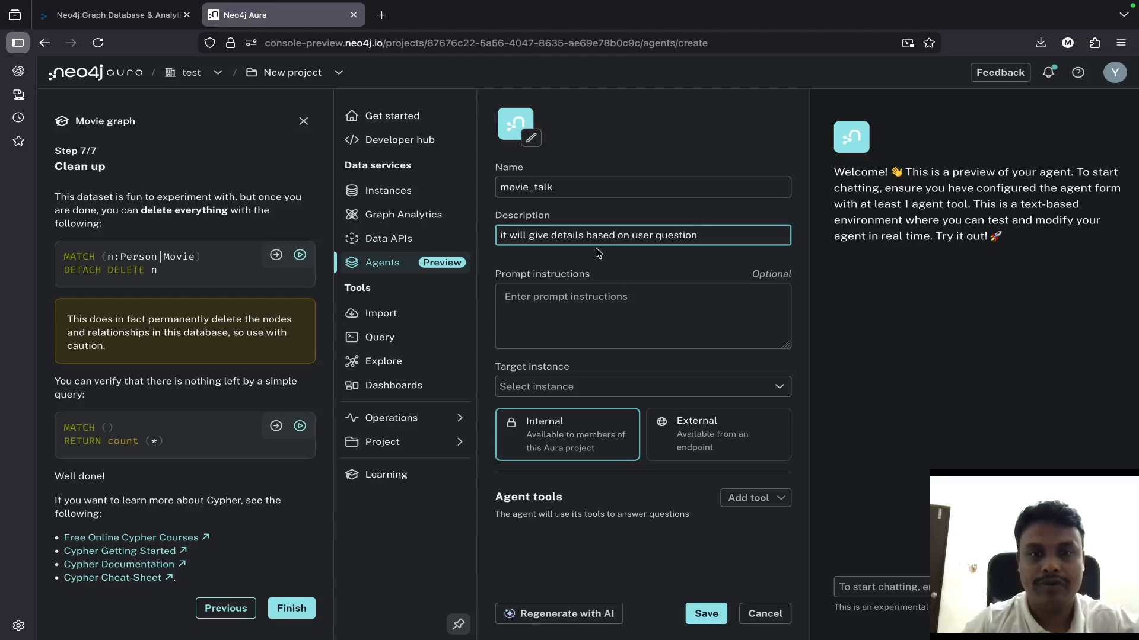
- Enter "based on user input give answer to user" as the agent's prompt instructions
left_click(584, 301)
type("bas")
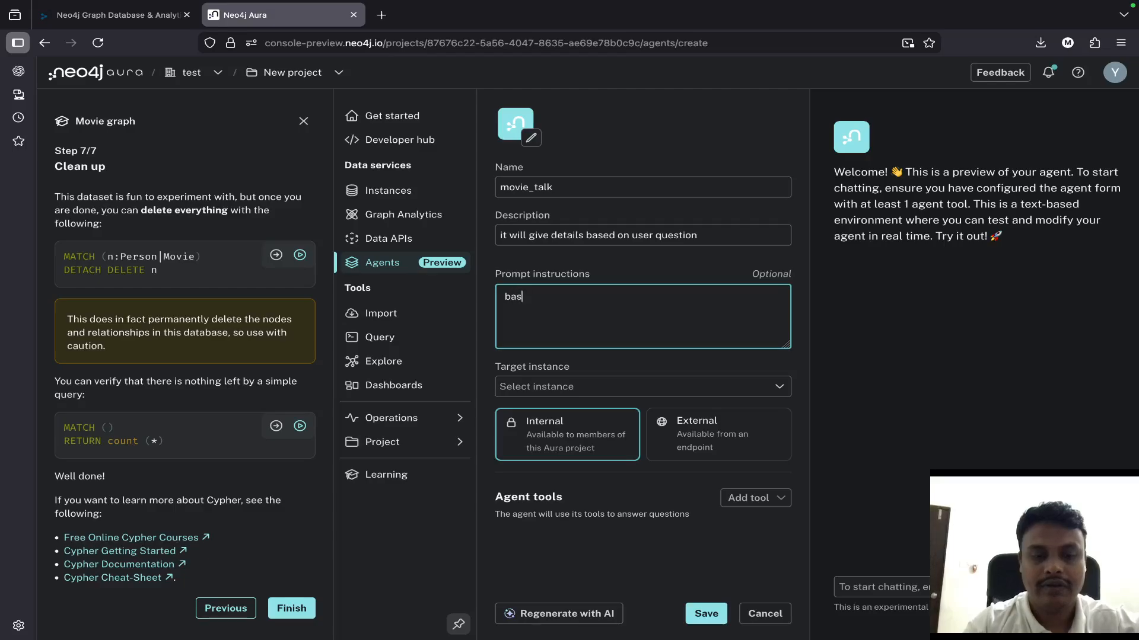
type("ed on us")
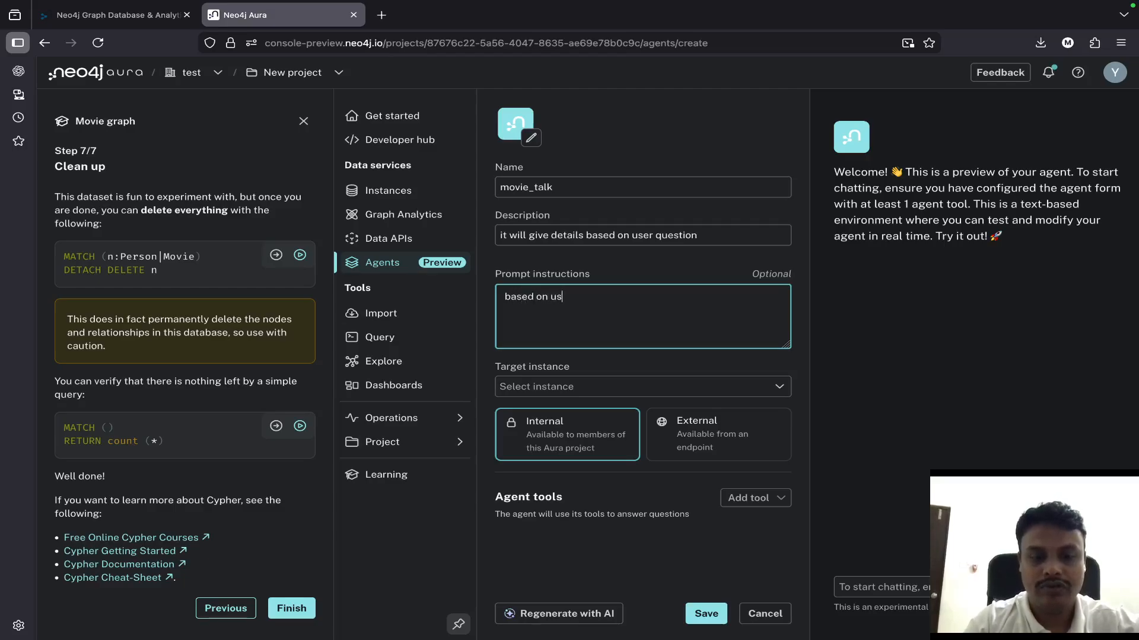
type("er input gi")
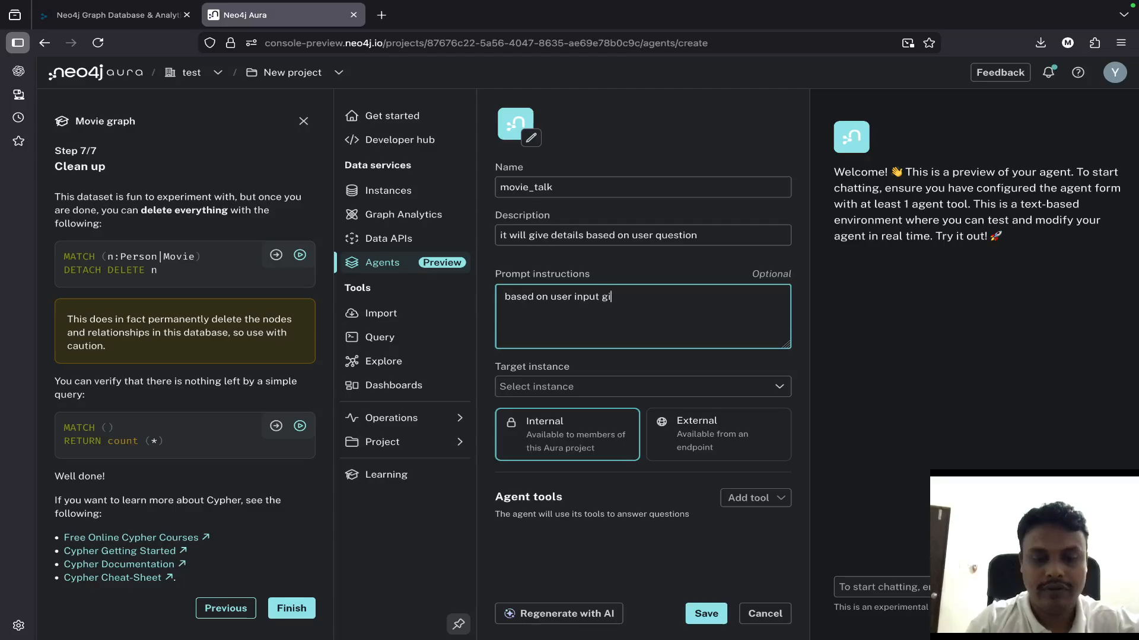
type("ve answer to user")
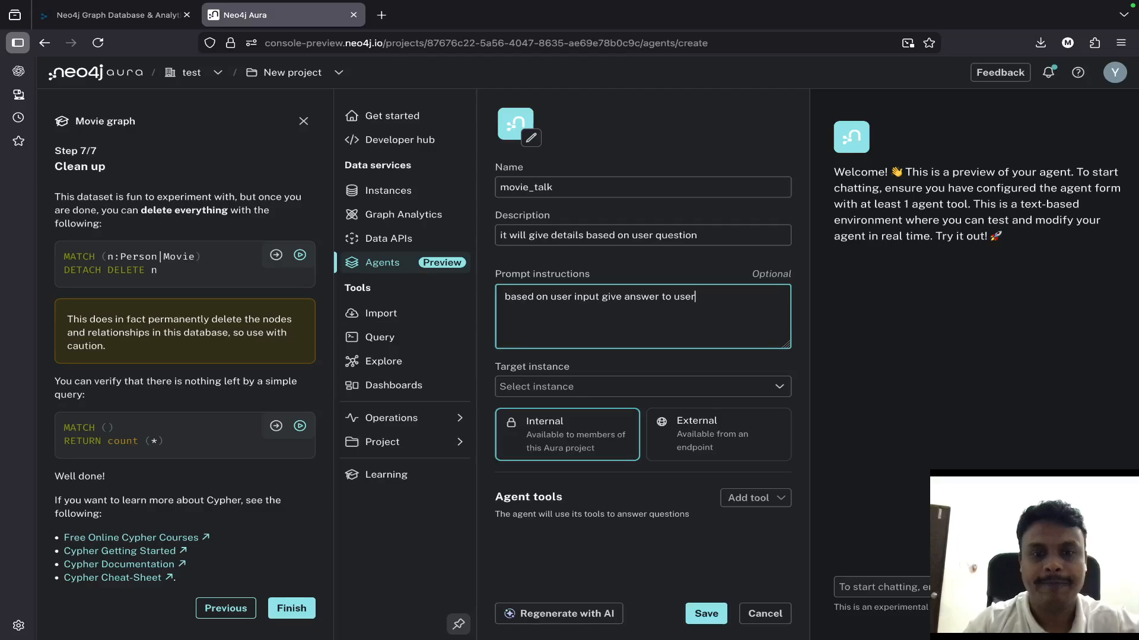
- Set the agent's target instance to Instance01 and its availability to Internal
left_click(732, 386)
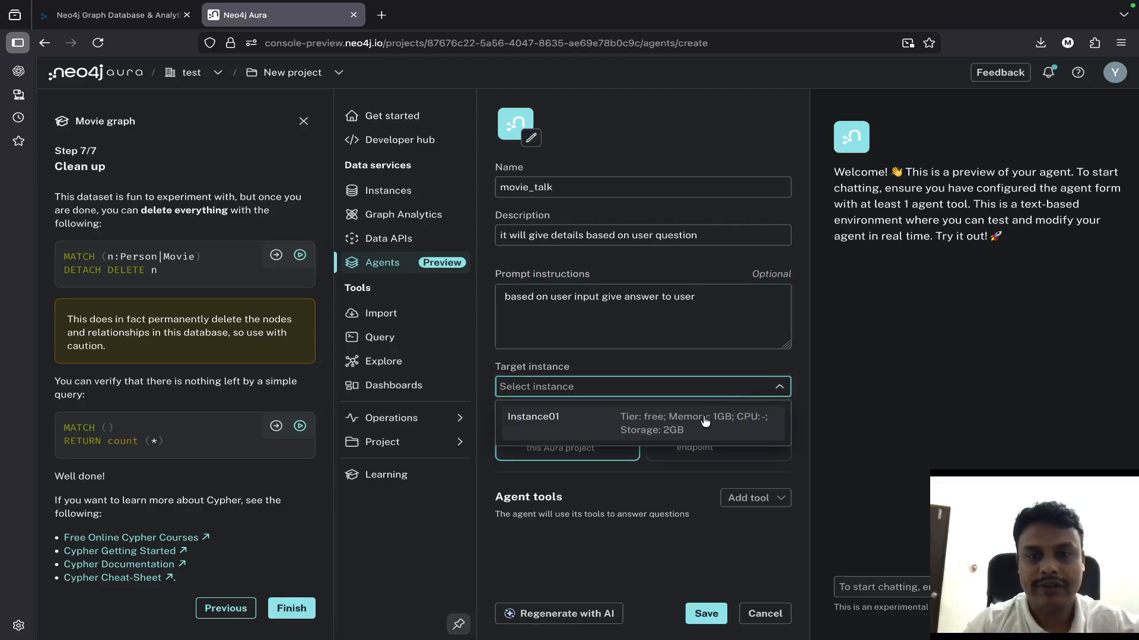
left_click(705, 419)
left_click(587, 439)
left_click(741, 499)
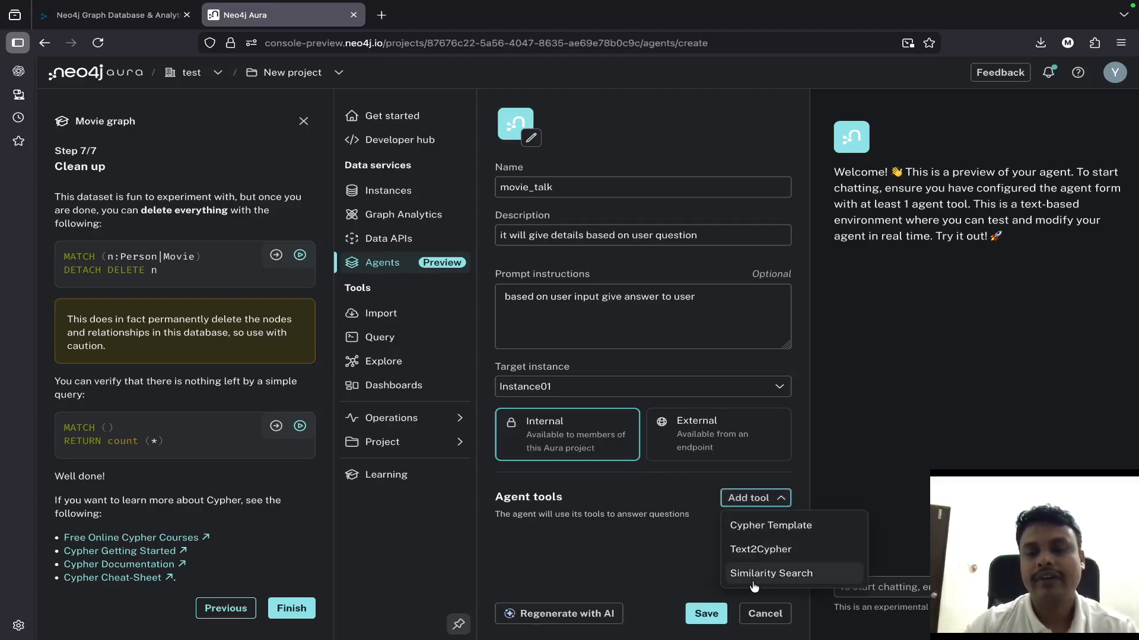
left_click(752, 530)
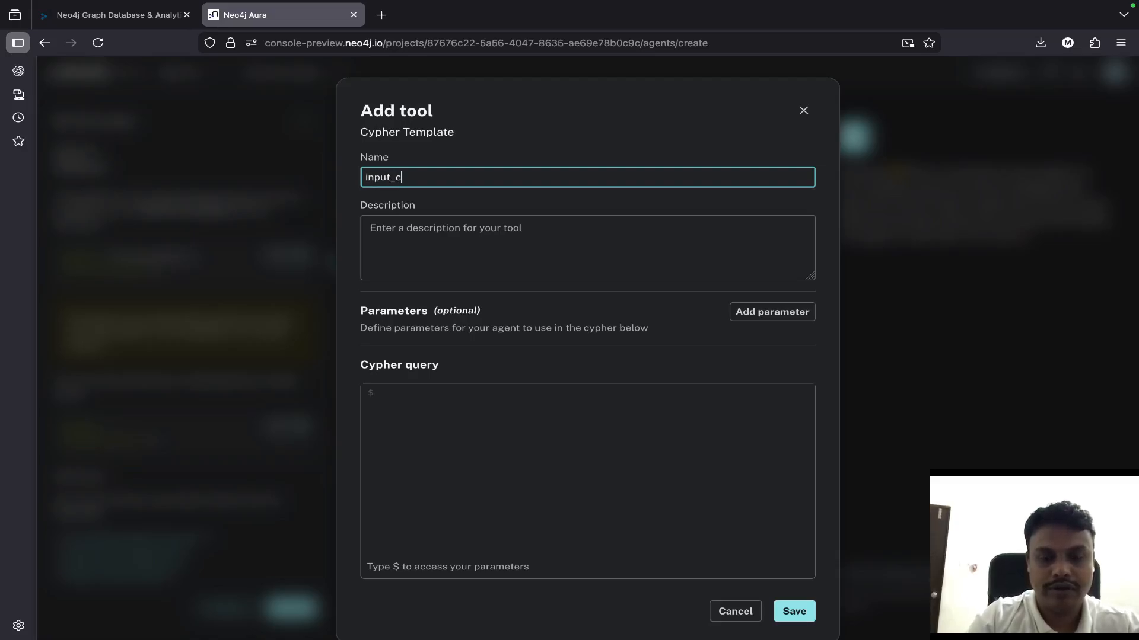
type("xt")
left_click(448, 240)
type("a")
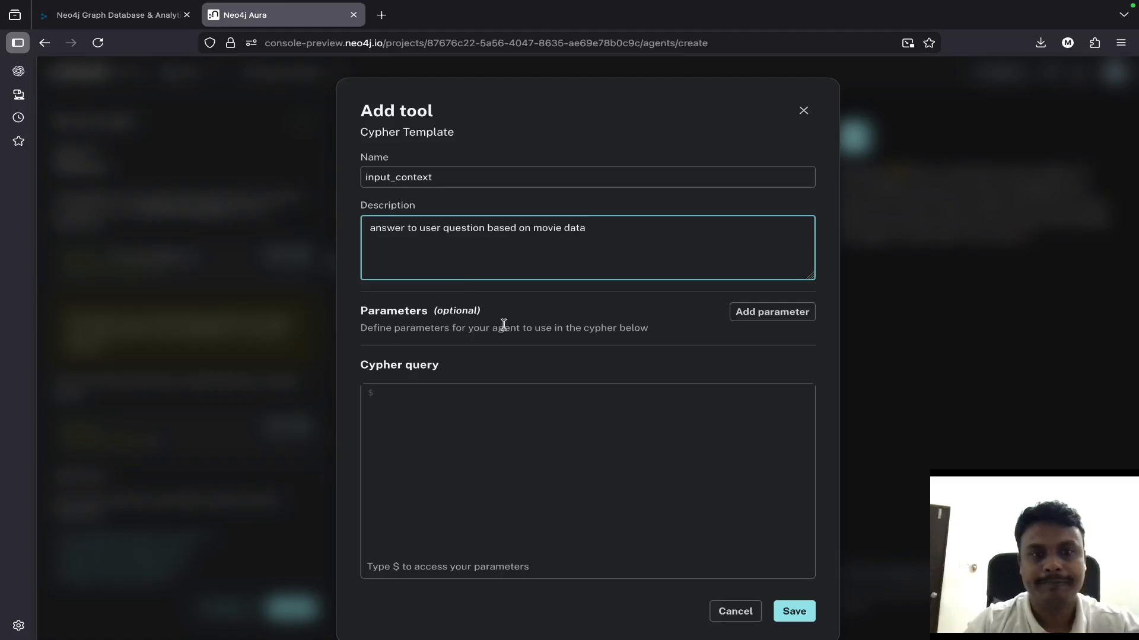
scroll(567, 386, "down", 1)
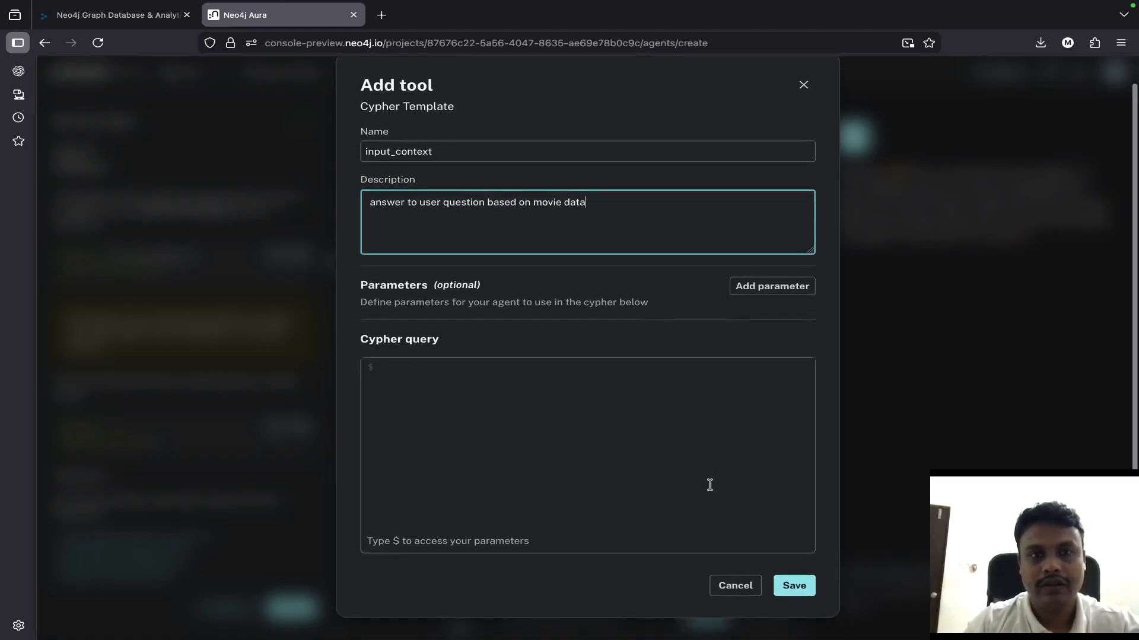
left_click(795, 585)
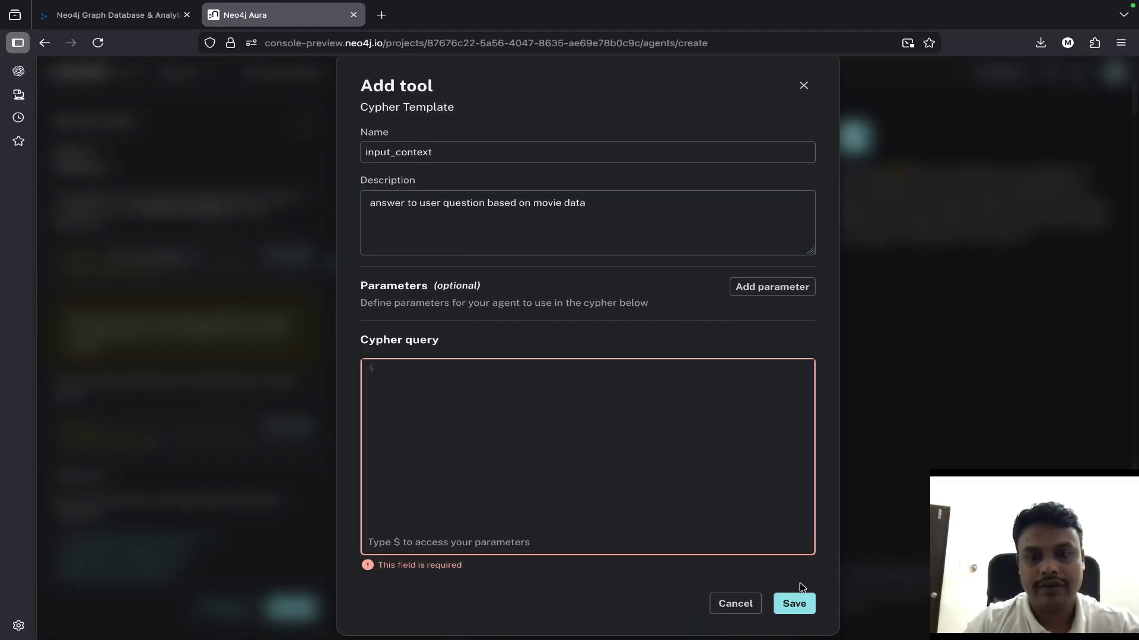
left_click(632, 432)
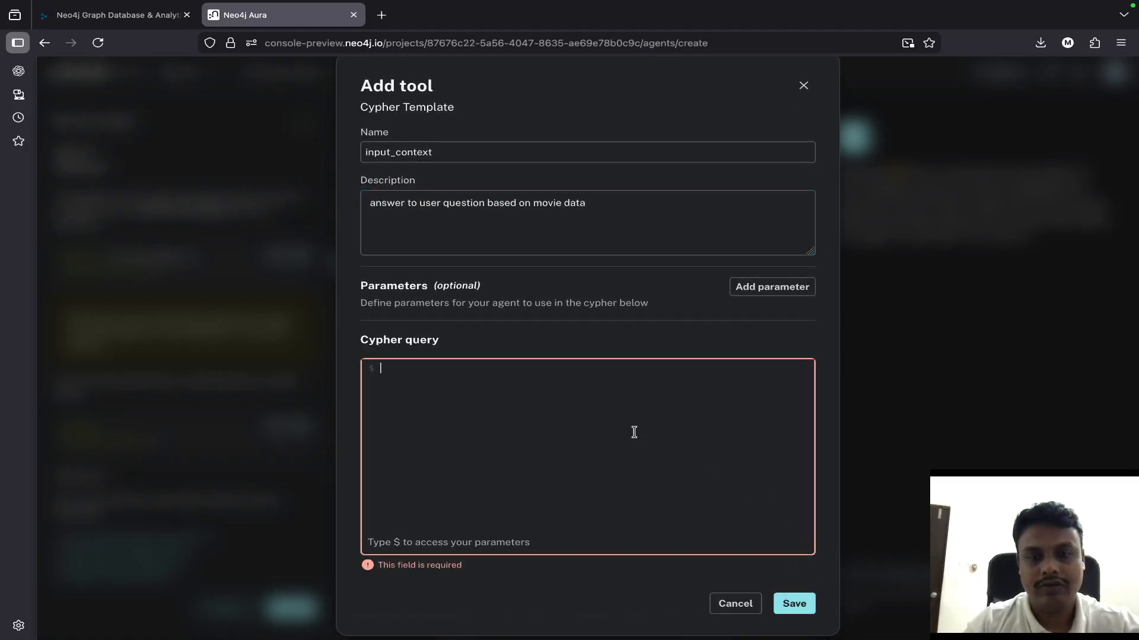
left_click(742, 600)
- Start adding a Text2Cypher tool to the agent and name it user_question_to_cypher
left_click(782, 502)
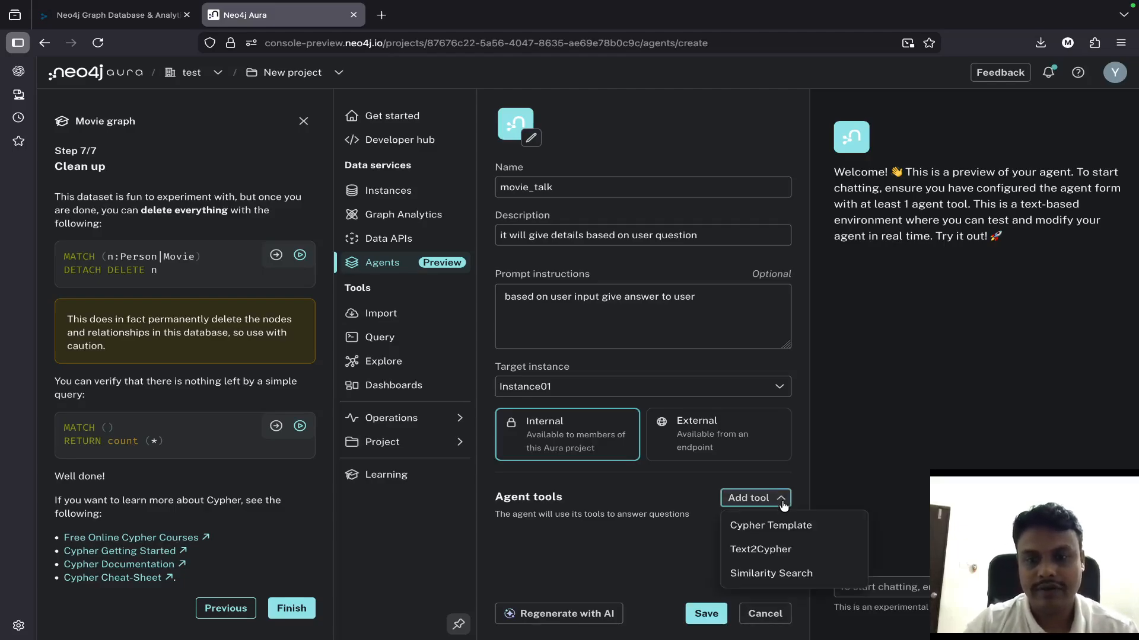
left_click(776, 550)
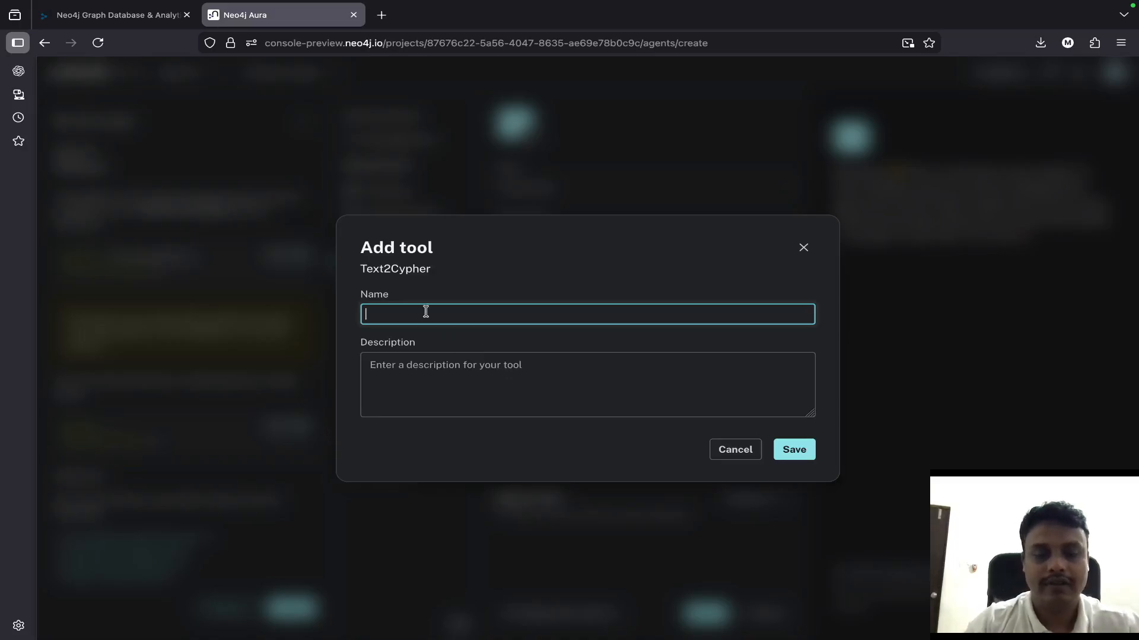
key("ctrl+v")
double_click(456, 315)
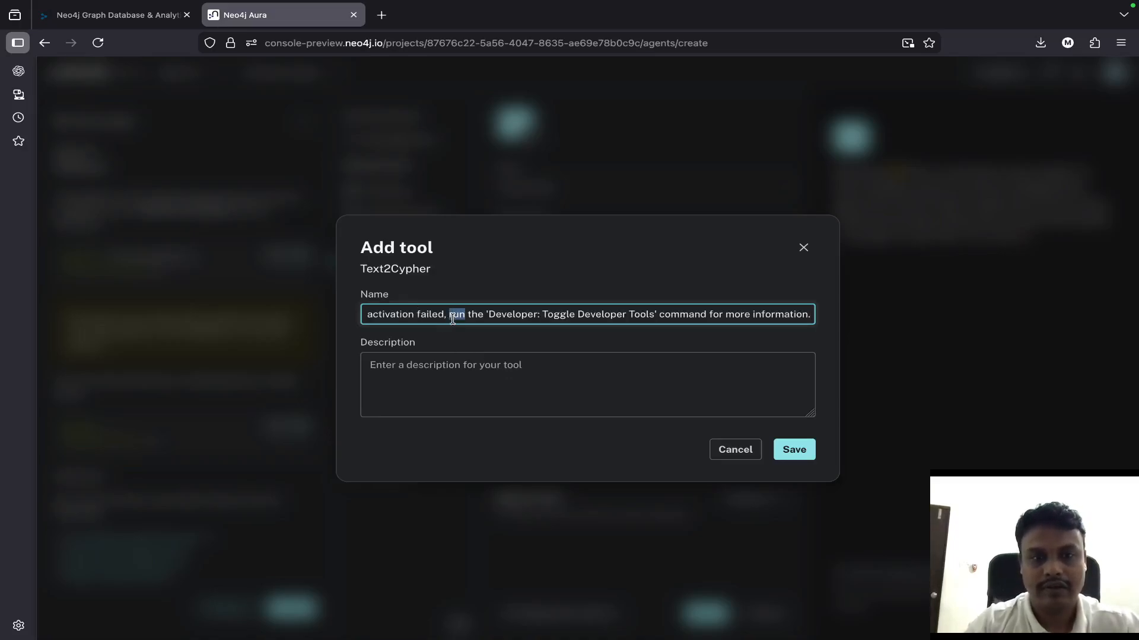
key("ctrl+a")
key("BackSpace")
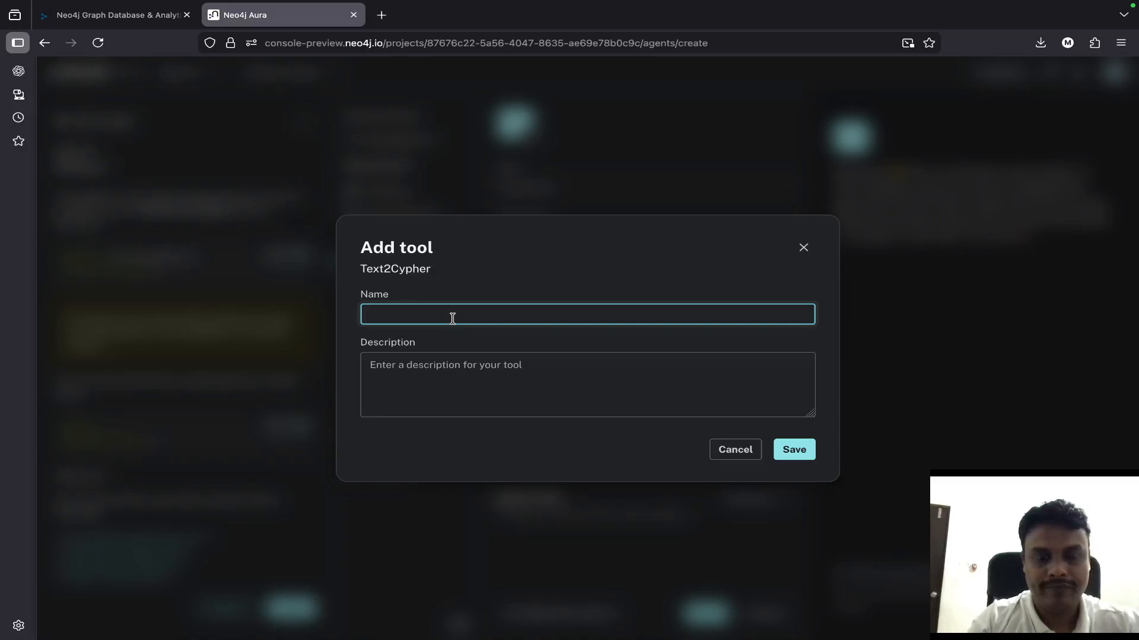
type("te")
key("BackSpace")
key("BackSpace")
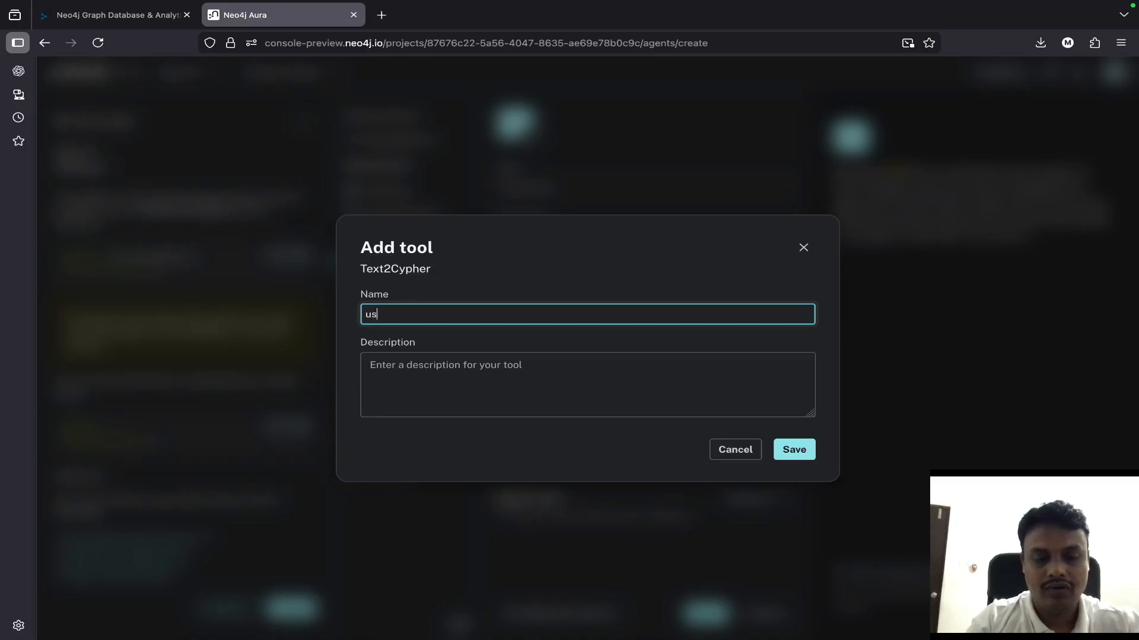
type("user_question_to_cypher")
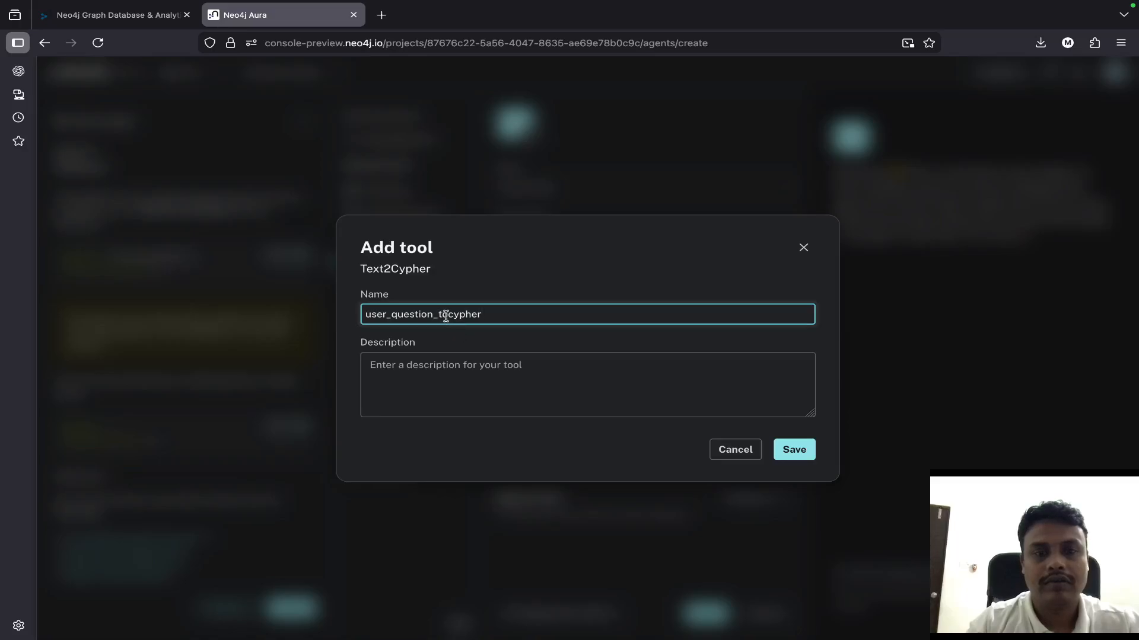
- Describe the tool as "user_question_to_cypher . give the answer to user based upon user question intent", then save the tool and the agent
double_click(479, 321)
key("ctrl+c")
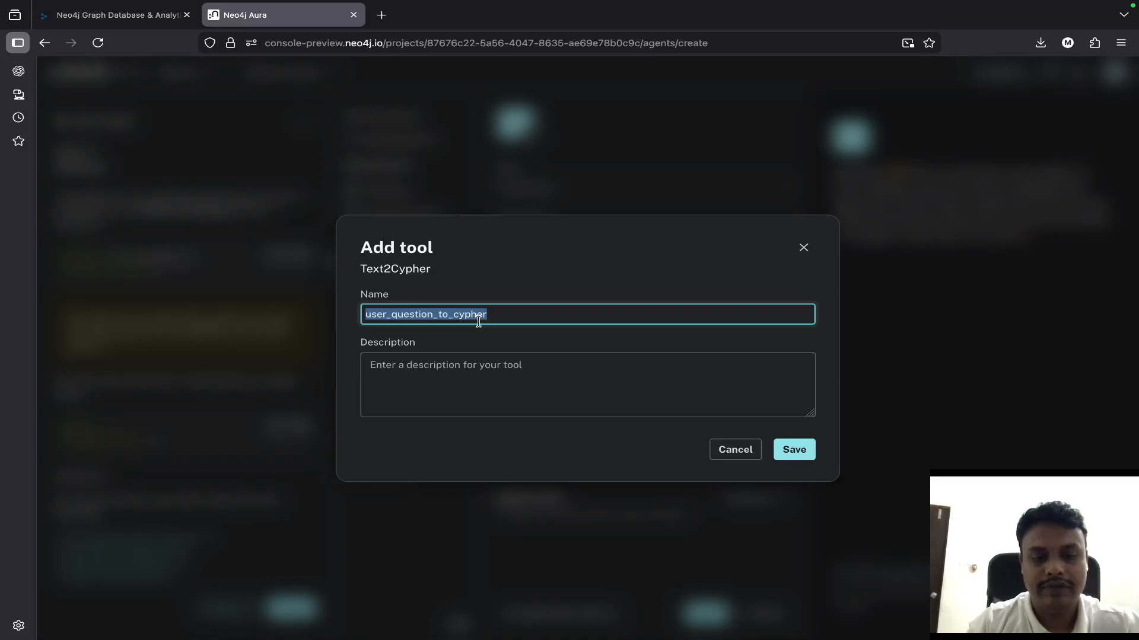
left_click(506, 384)
key("ctrl+v")
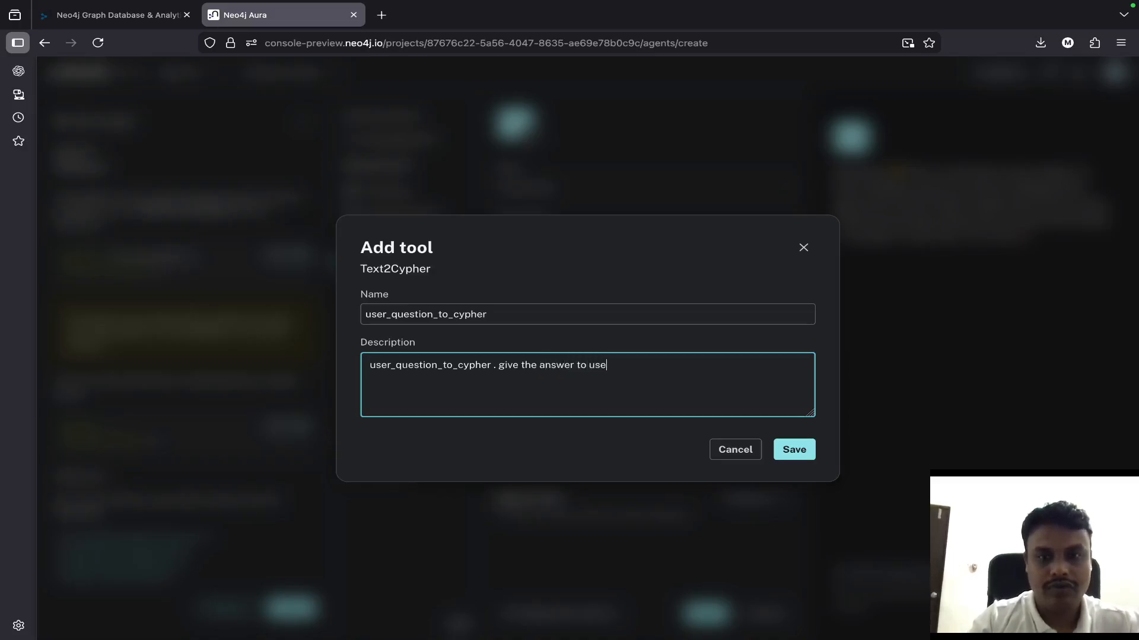
type("based upon user question intent")
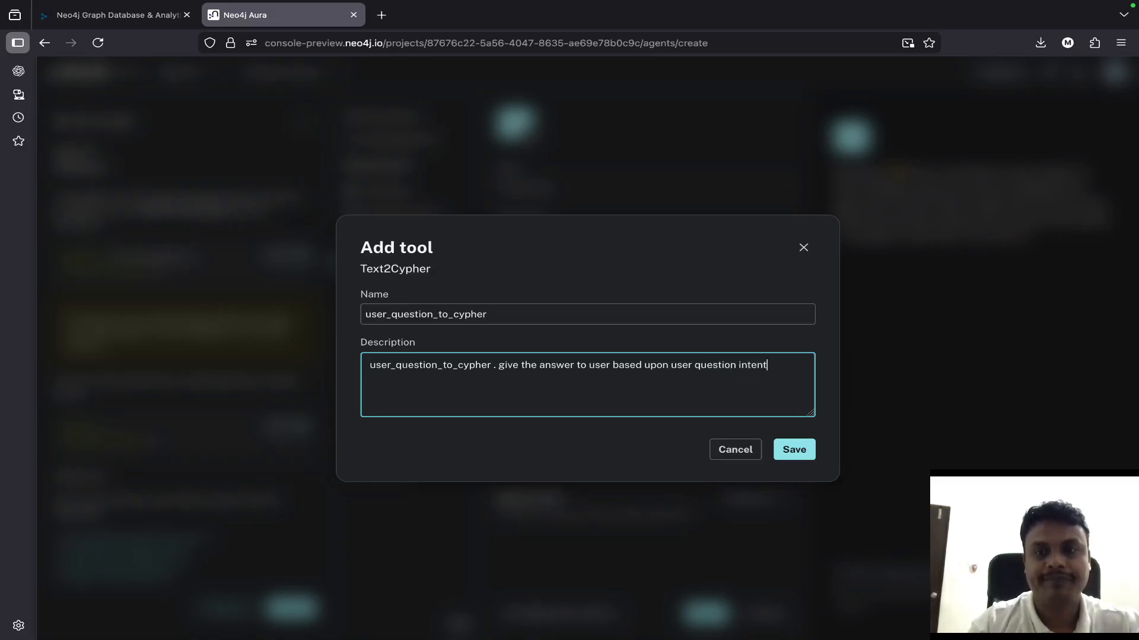
left_click(793, 449)
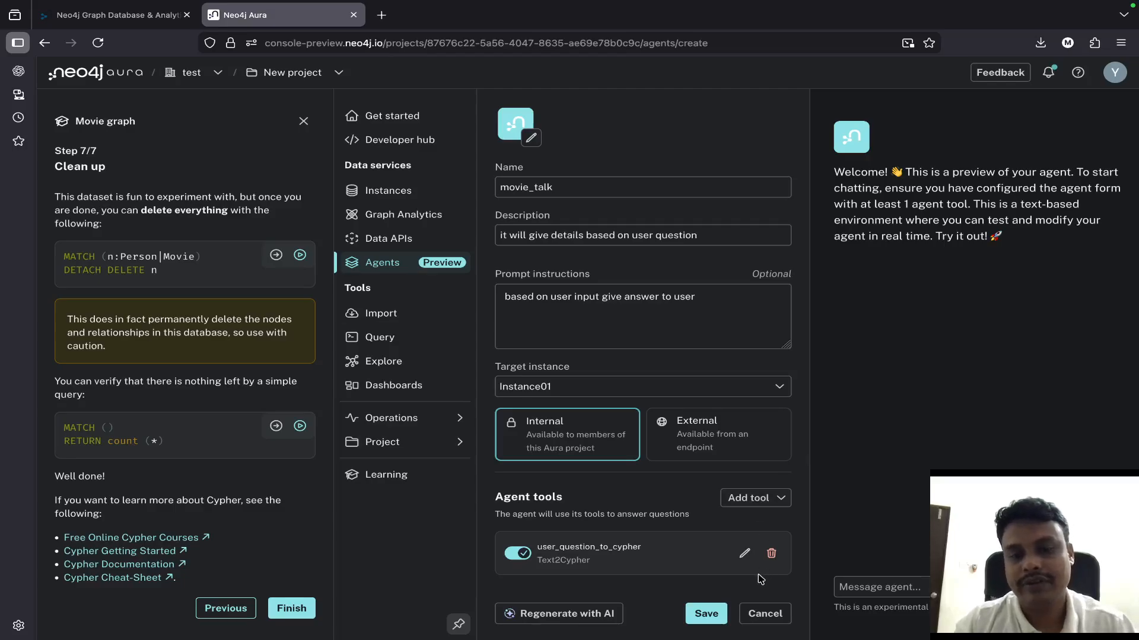
left_click(703, 614)
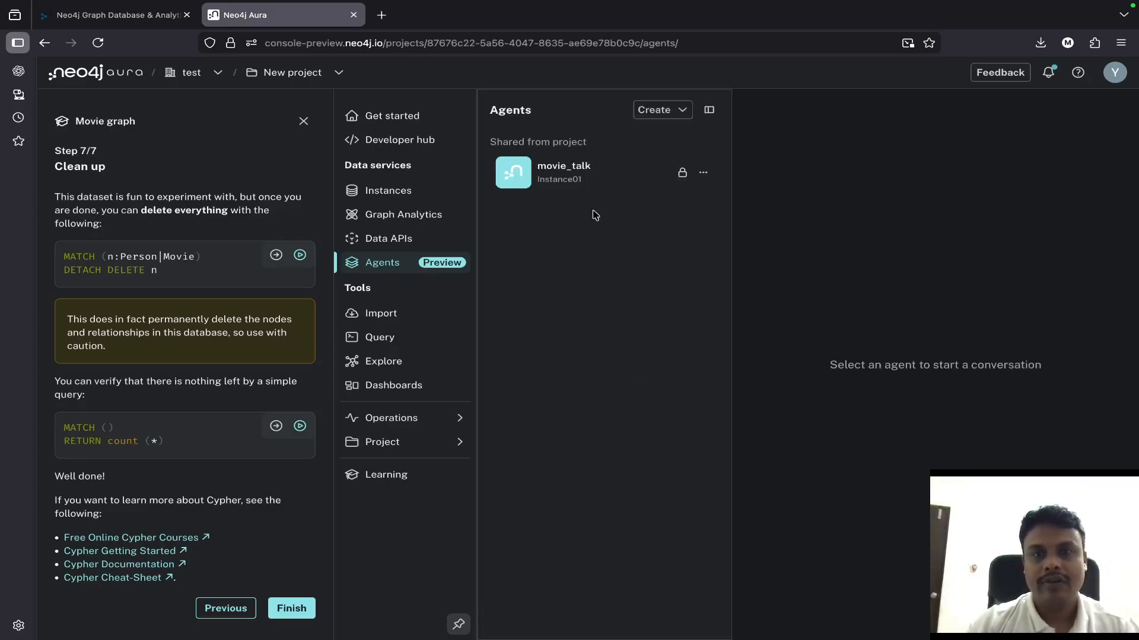
- Start a conversation with the movie_talk agent by sending "hi", and close the Movie graph guide
left_click(565, 179)
type("hi")
key("Return")
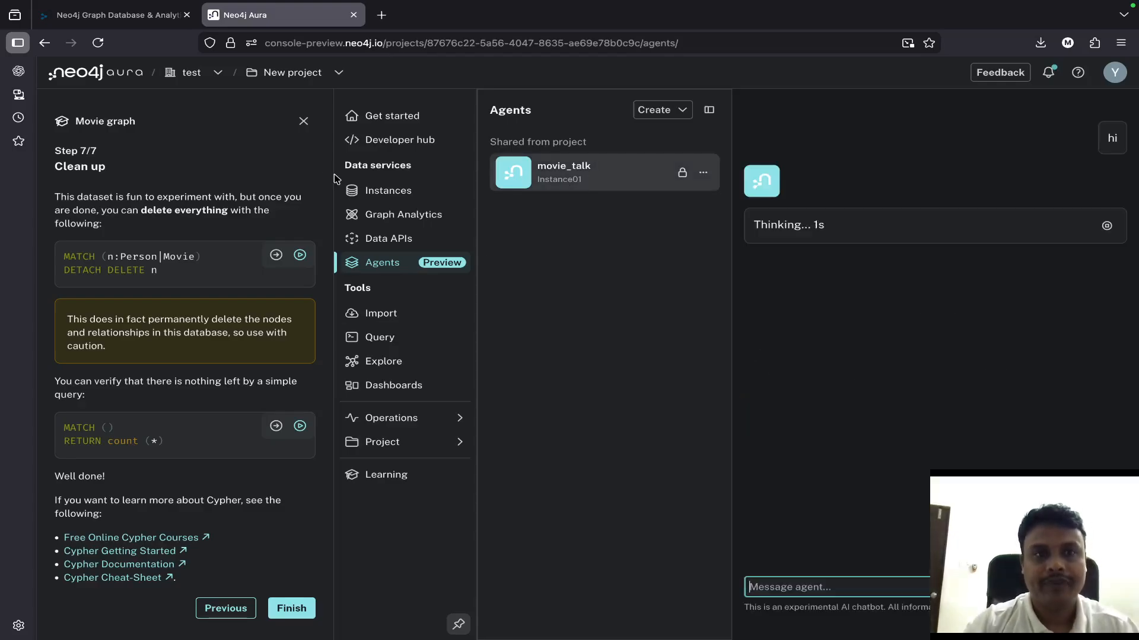
left_click(303, 121)
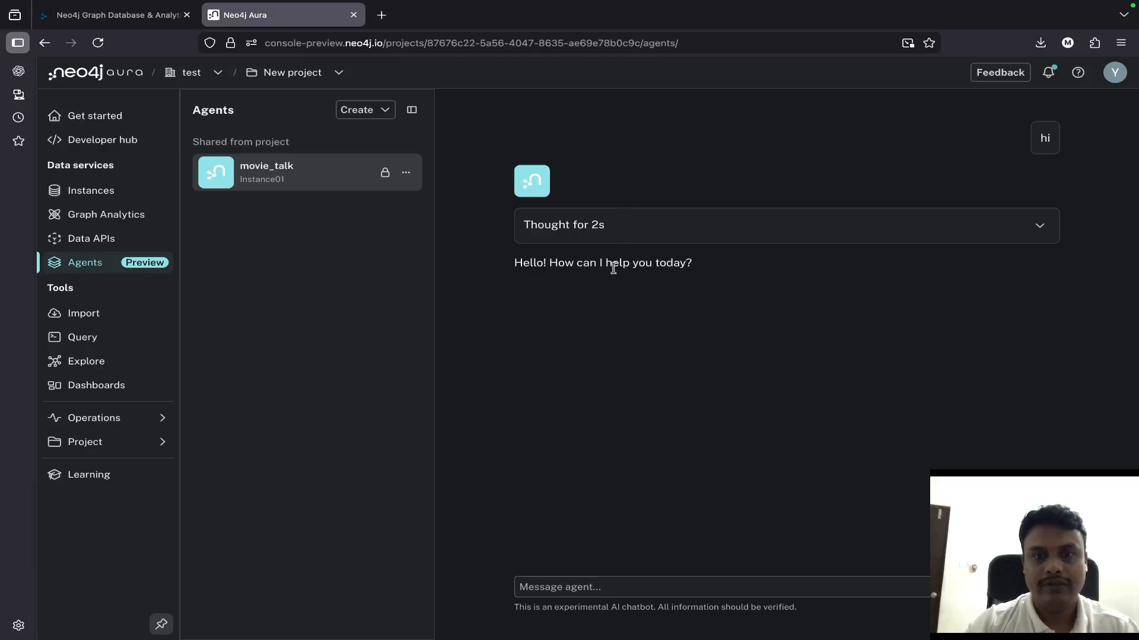
- Ask the movie_talk agent "give me top 10 movies"
left_click(656, 584)
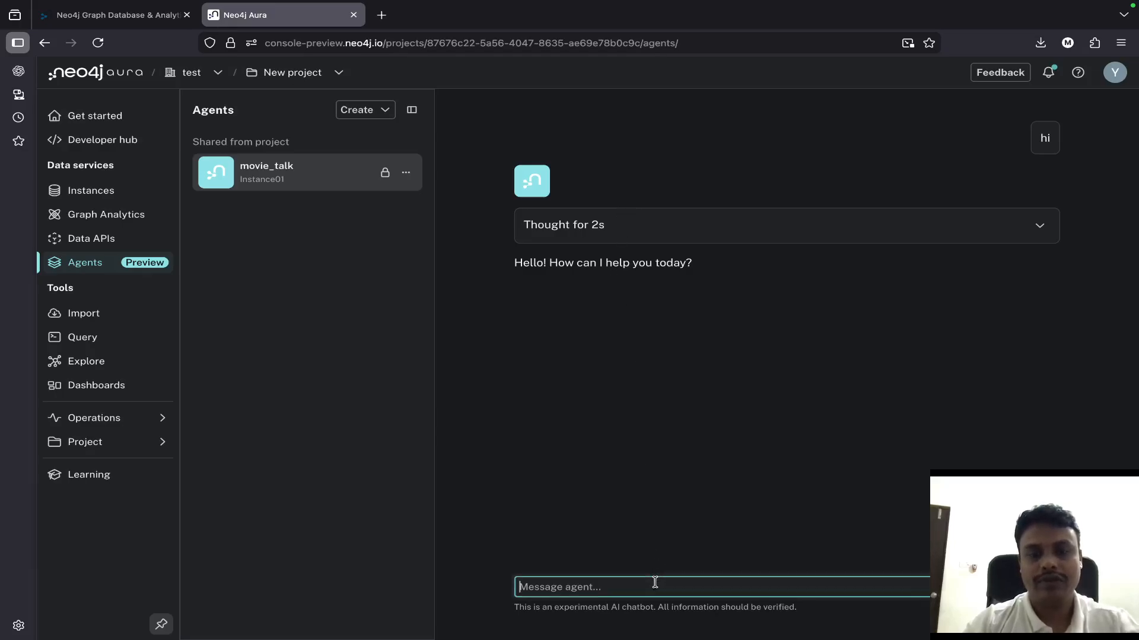
type("give me top 10 movies")
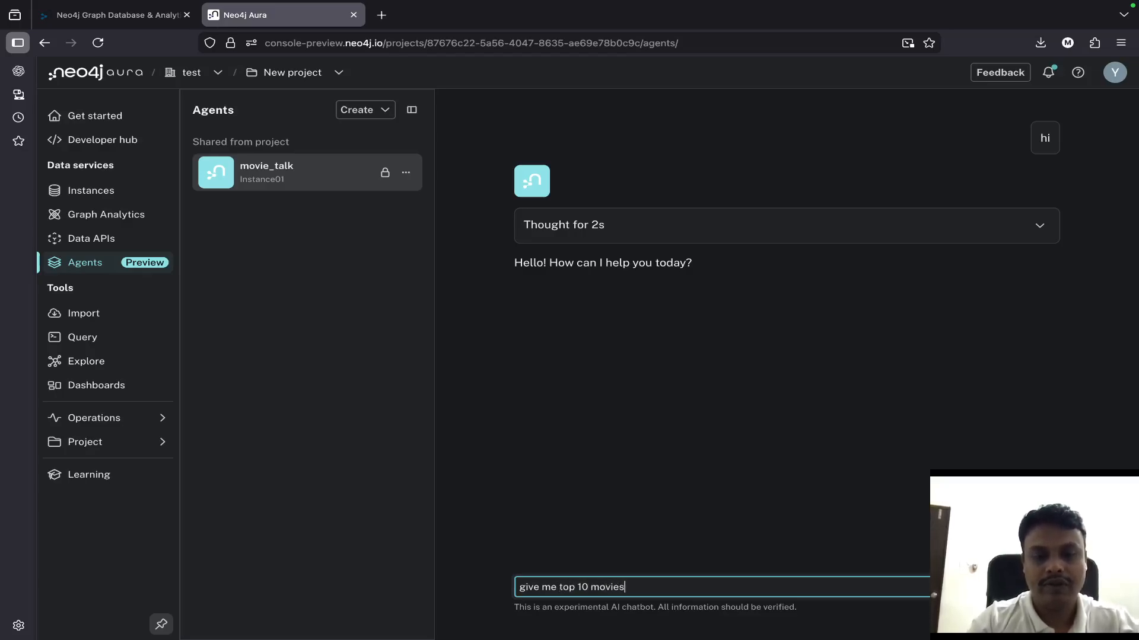
key("Return")
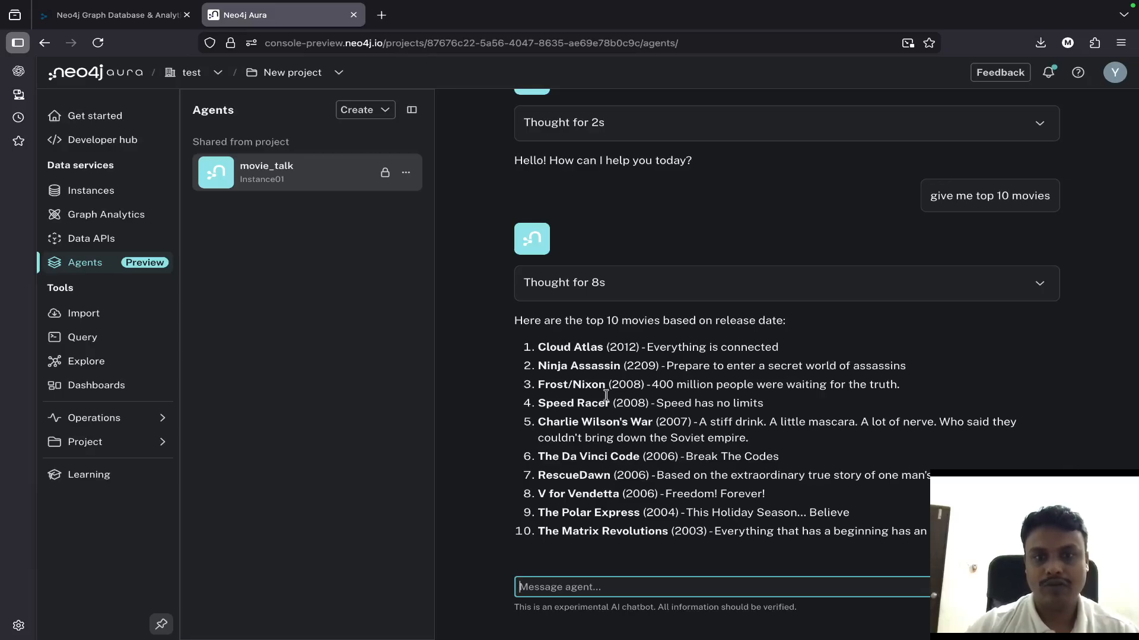
- Expand the thought details of the top 10 movies answer and read the agent's reasoning
left_click(1038, 283)
scroll(816, 487, "down", 1)
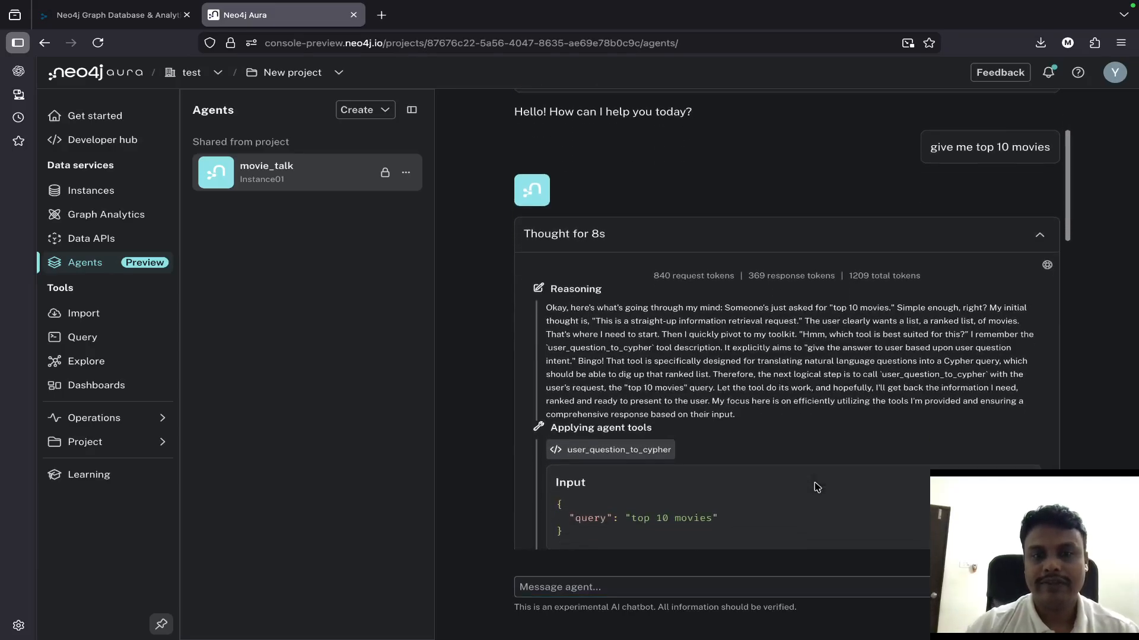
scroll(821, 487, "up", 5)
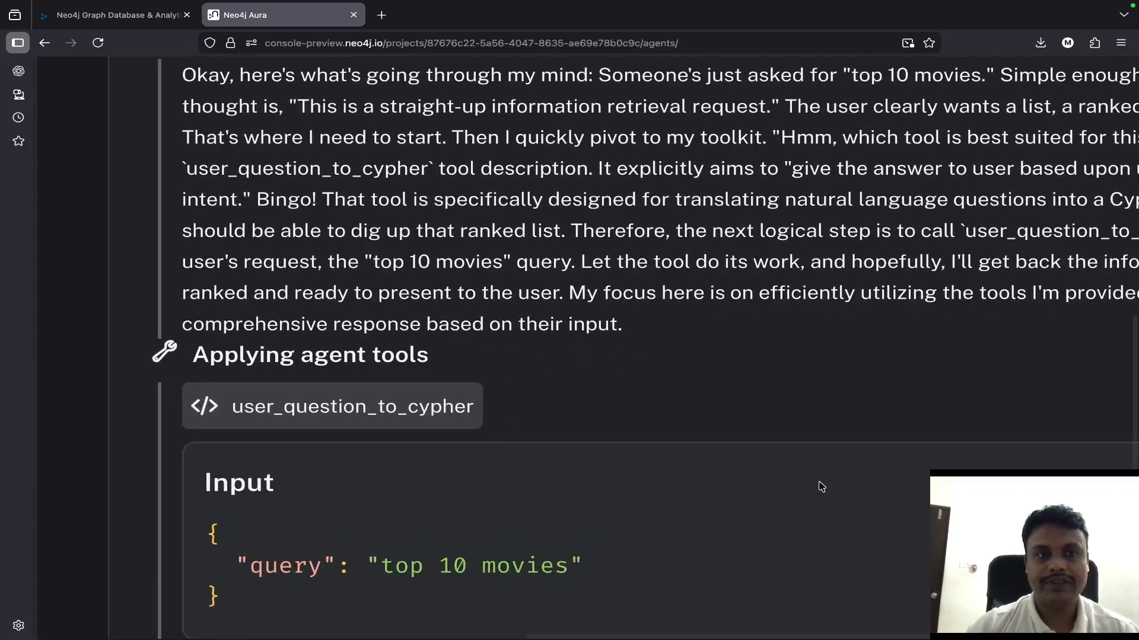
scroll(785, 525, "down", 3)
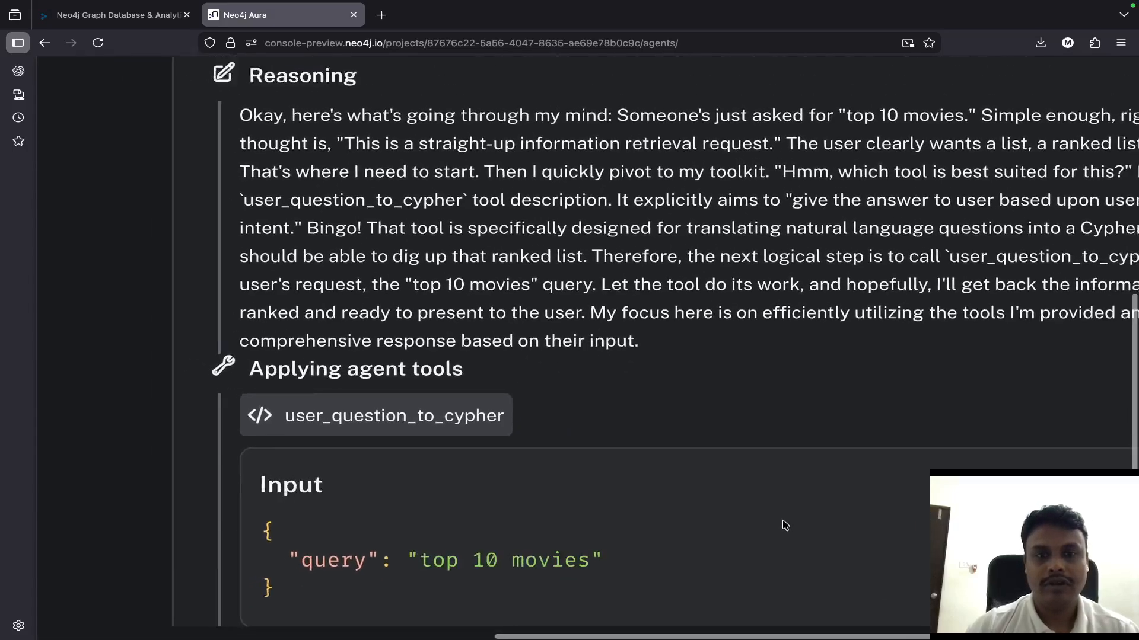
scroll(785, 525, "right", 5)
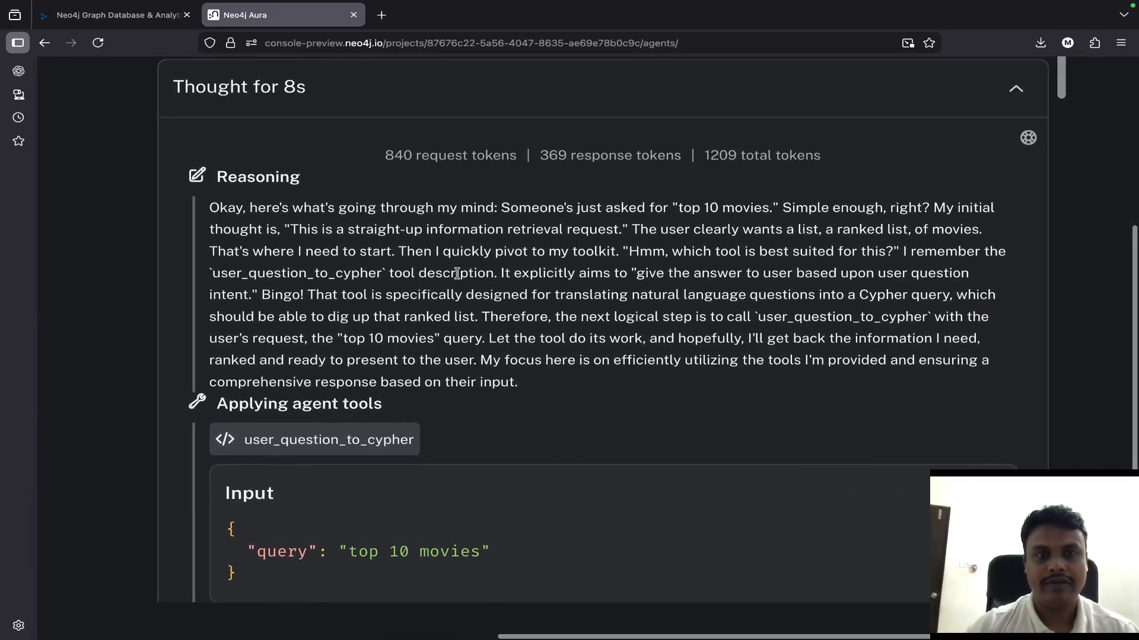
scroll(458, 273, "down", 1)
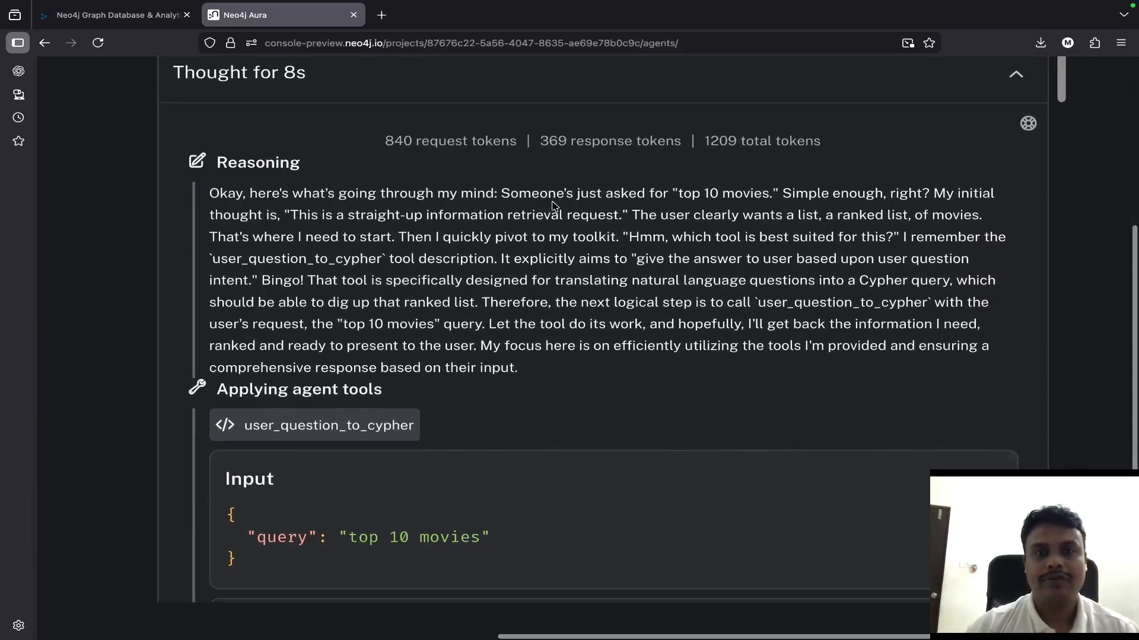
scroll(555, 208, "down", 1)
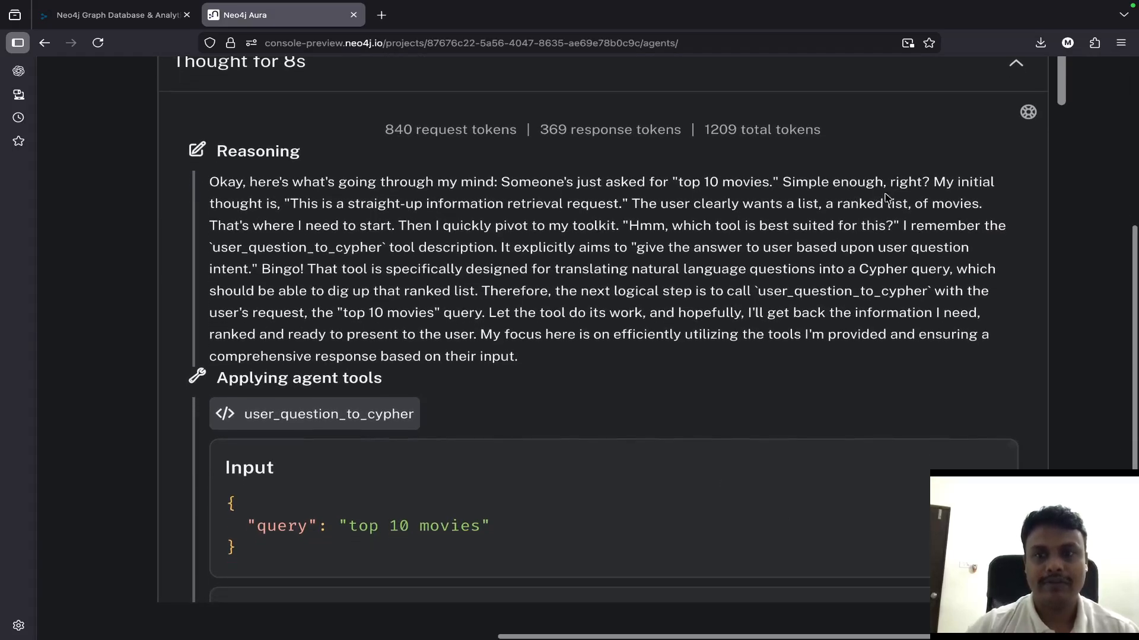
- Examine the user_question_to_cypher tool's input, its generated Cypher query and the returned movie records
scroll(599, 293, "down", 2)
scroll(560, 321, "down", 4)
scroll(559, 320, "down", 3)
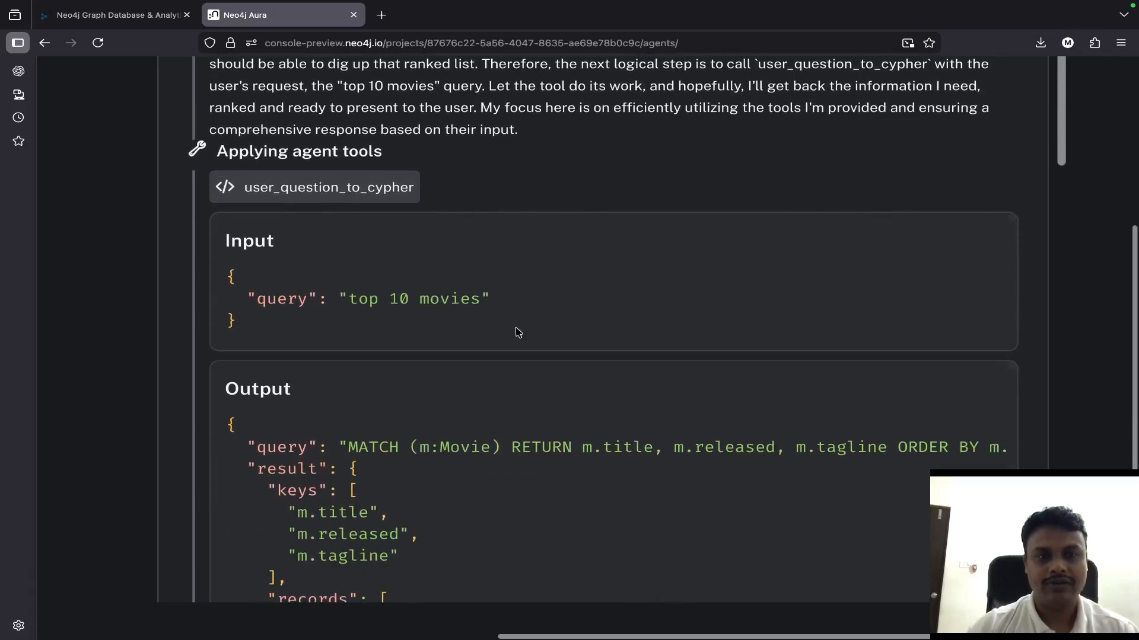
scroll(325, 290, "down", 2)
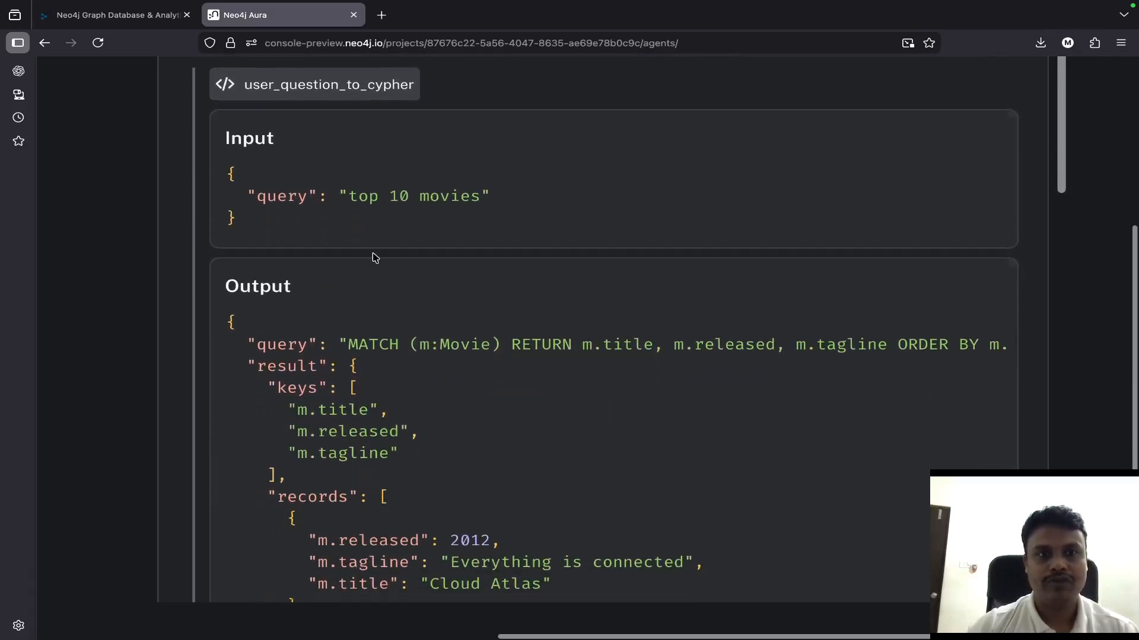
scroll(359, 254, "down", 3)
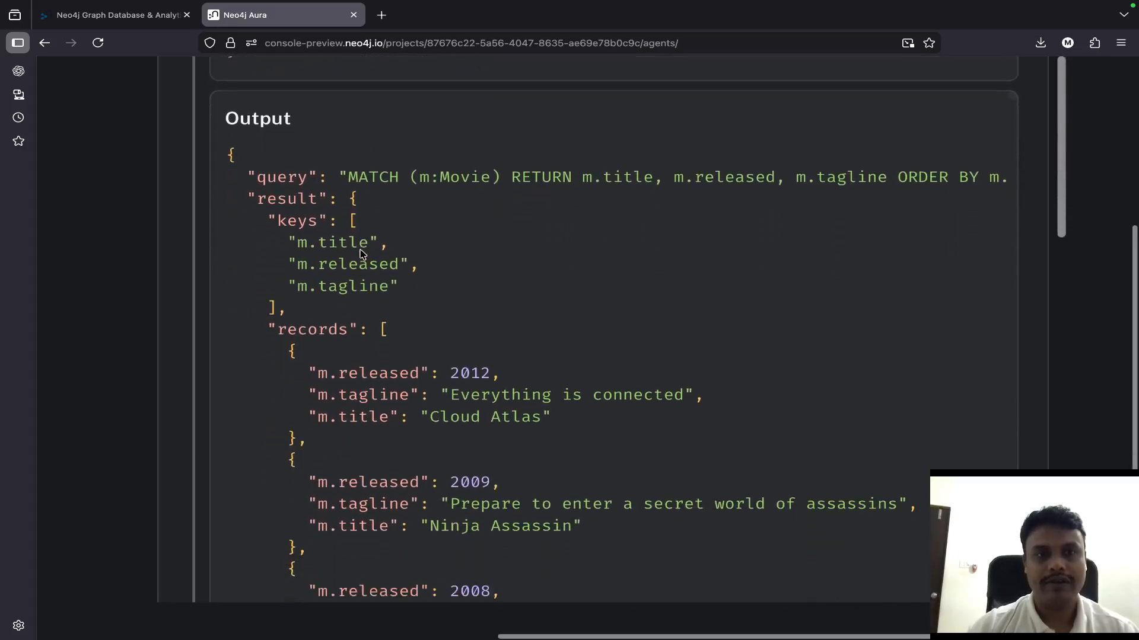
scroll(361, 252, "down", 1)
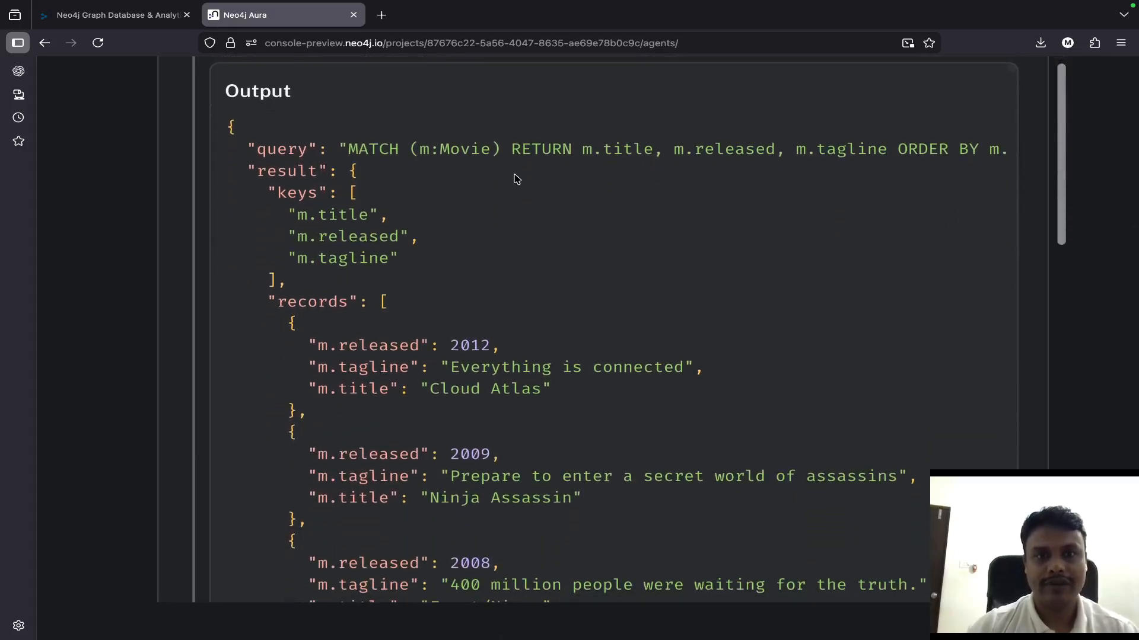
scroll(514, 179, "right", 5)
scroll(628, 152, "right", 2)
scroll(604, 147, "left", 7)
scroll(604, 147, "right", 7)
scroll(604, 147, "left", 7)
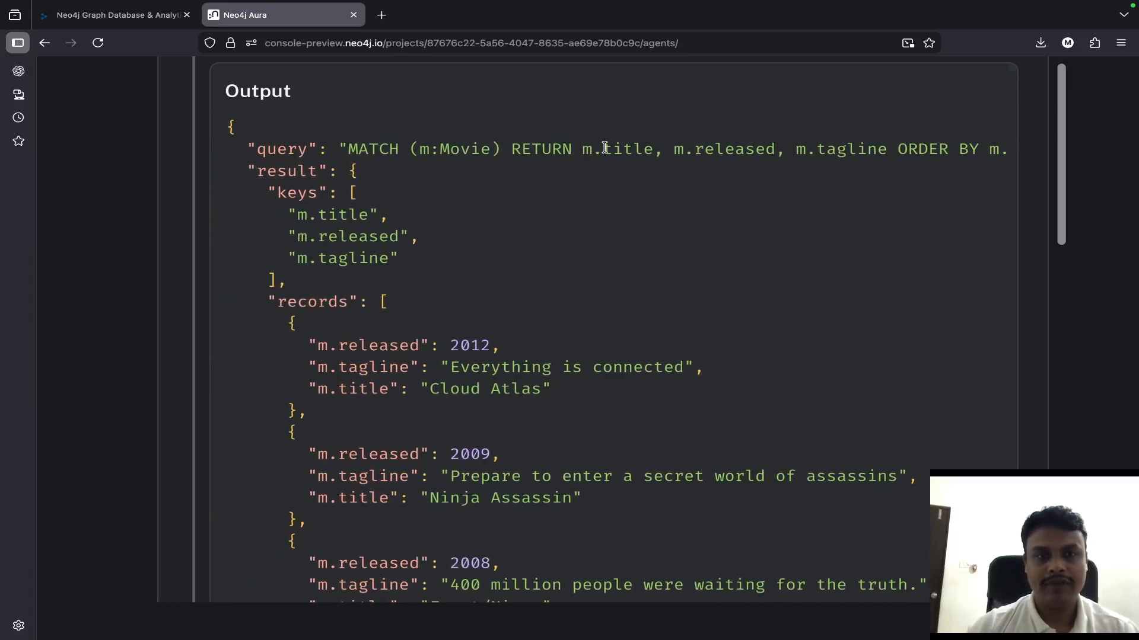
scroll(605, 147, "down", 3)
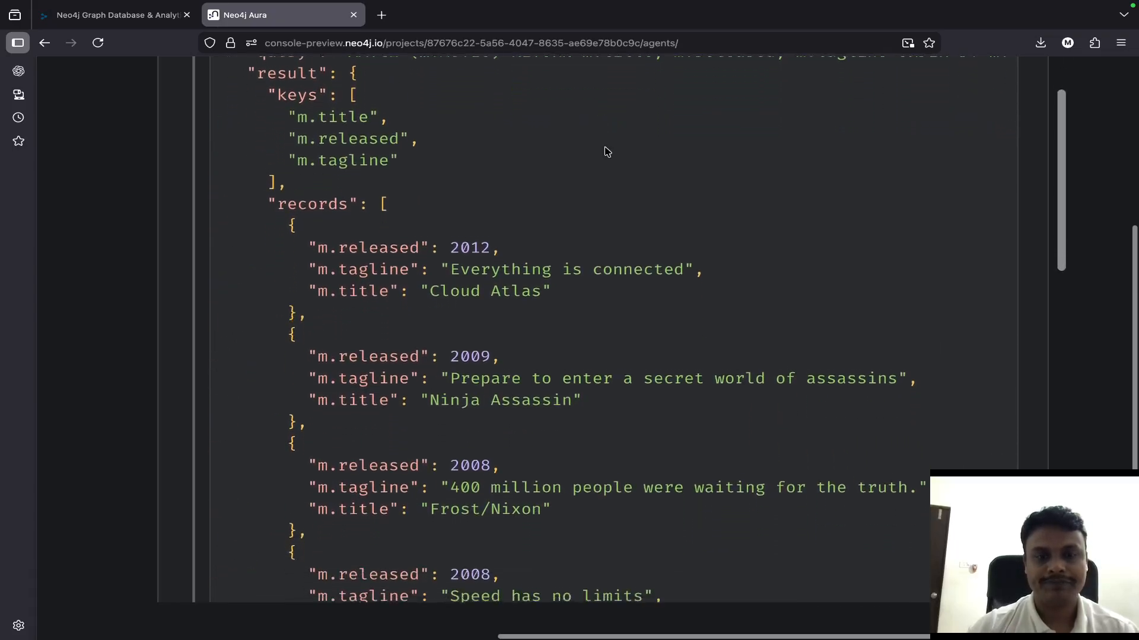
scroll(605, 149, "down", 10)
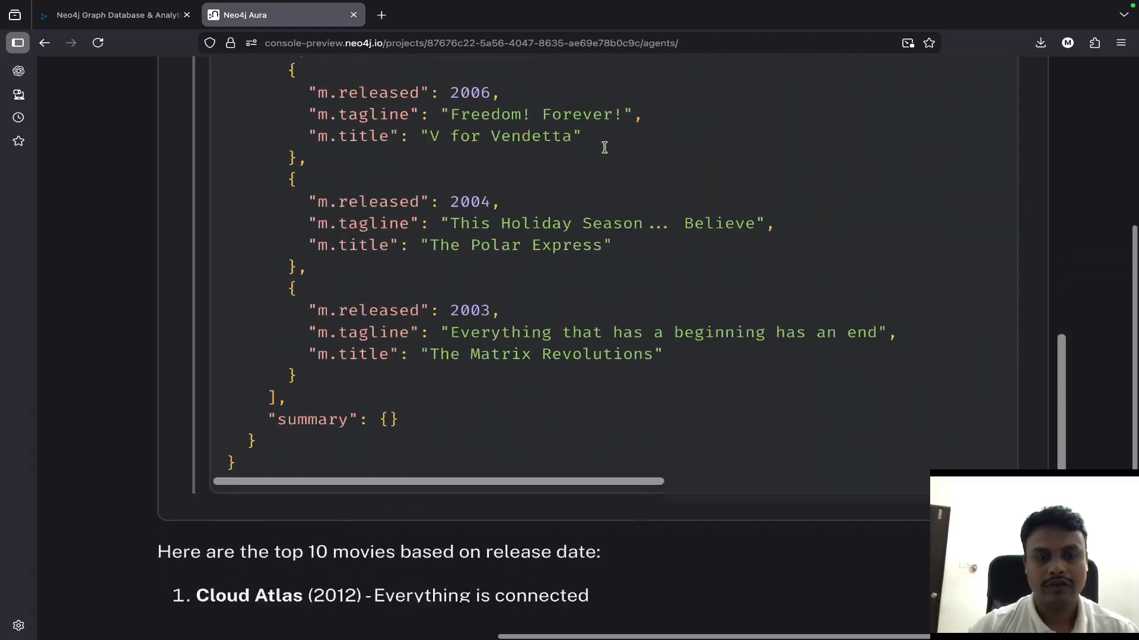
- Ask the movie_talk agent "i want those movies based on rating"
scroll(604, 147, "down", 10)
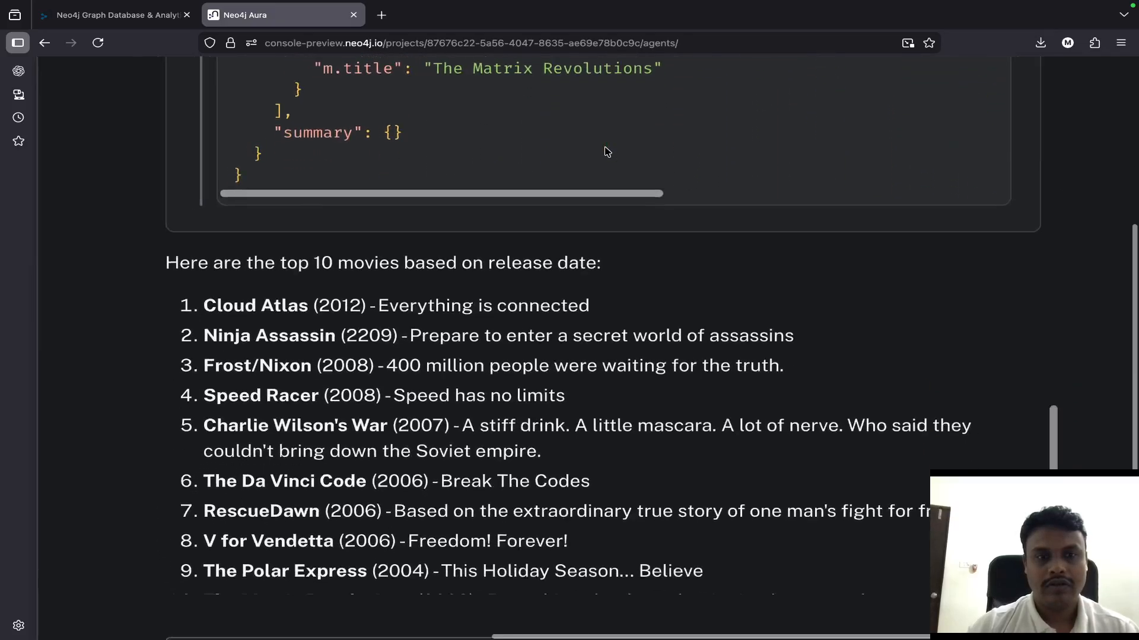
key("ctrl+0")
left_click(638, 584)
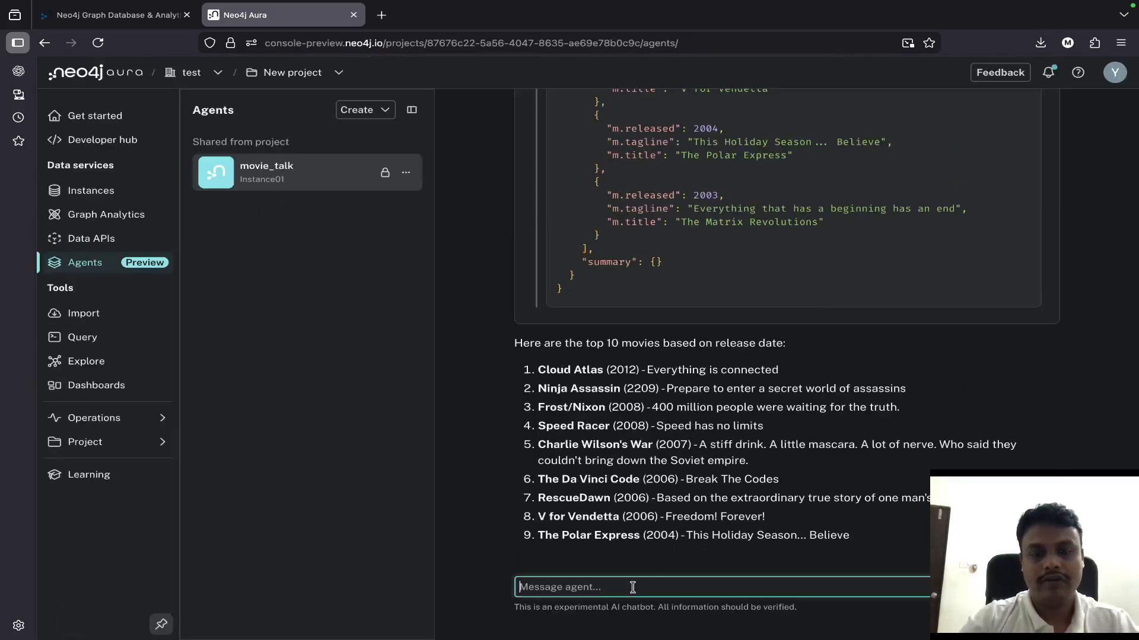
type("i want")
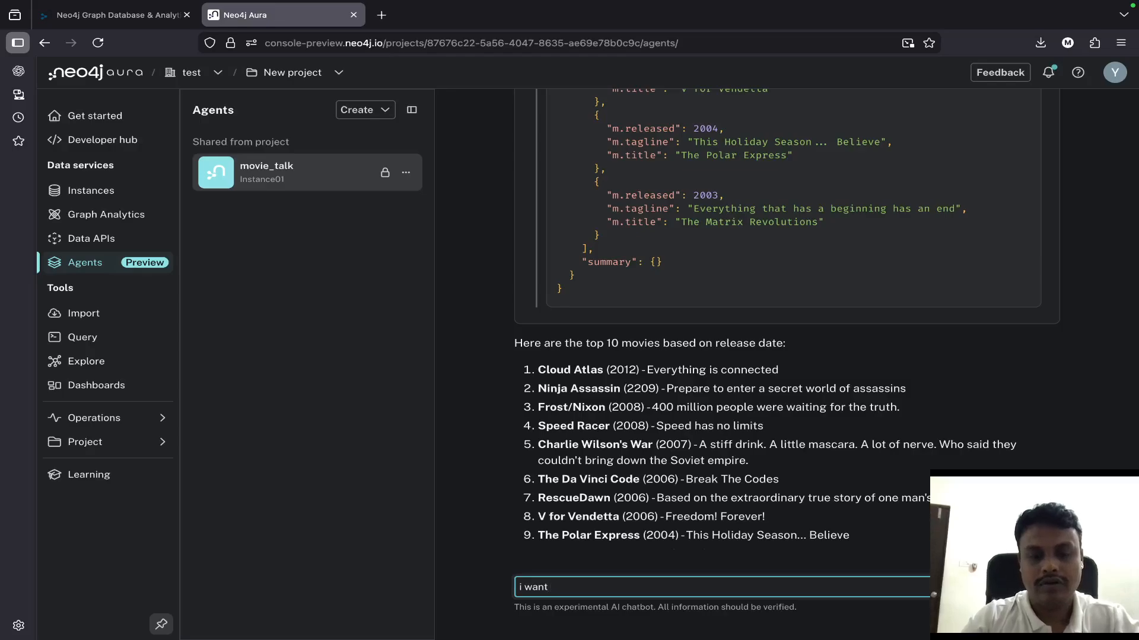
type(" those mvoid")
key("BackSpace")
key("BackSpace")
key("BackSpace")
key("BackSpace")
key("BackSpace")
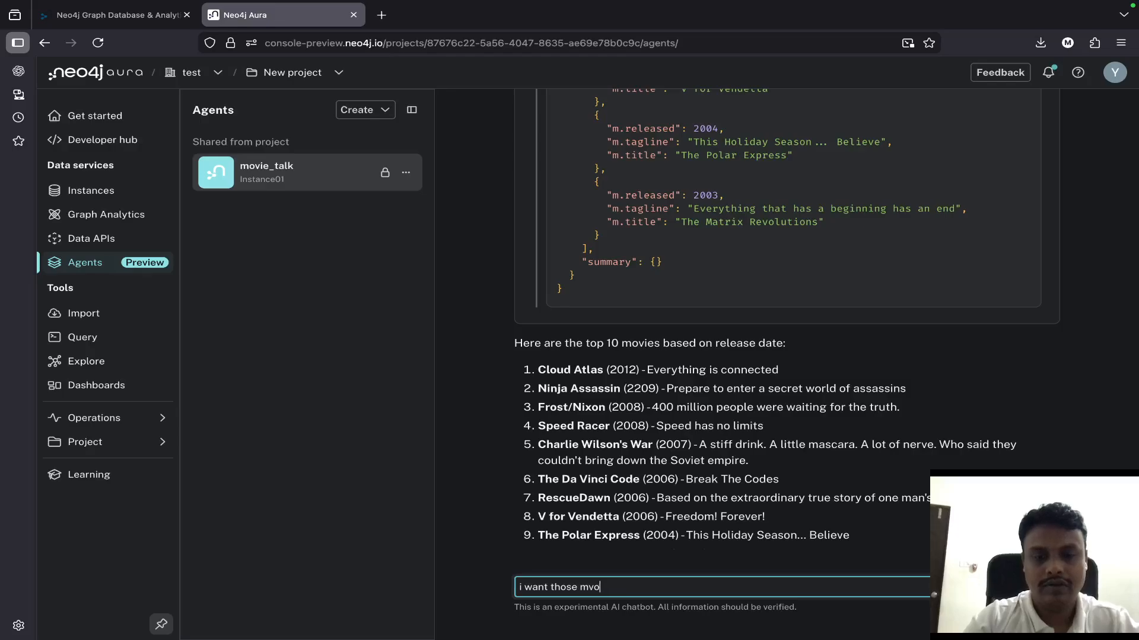
type("ovies based on rating")
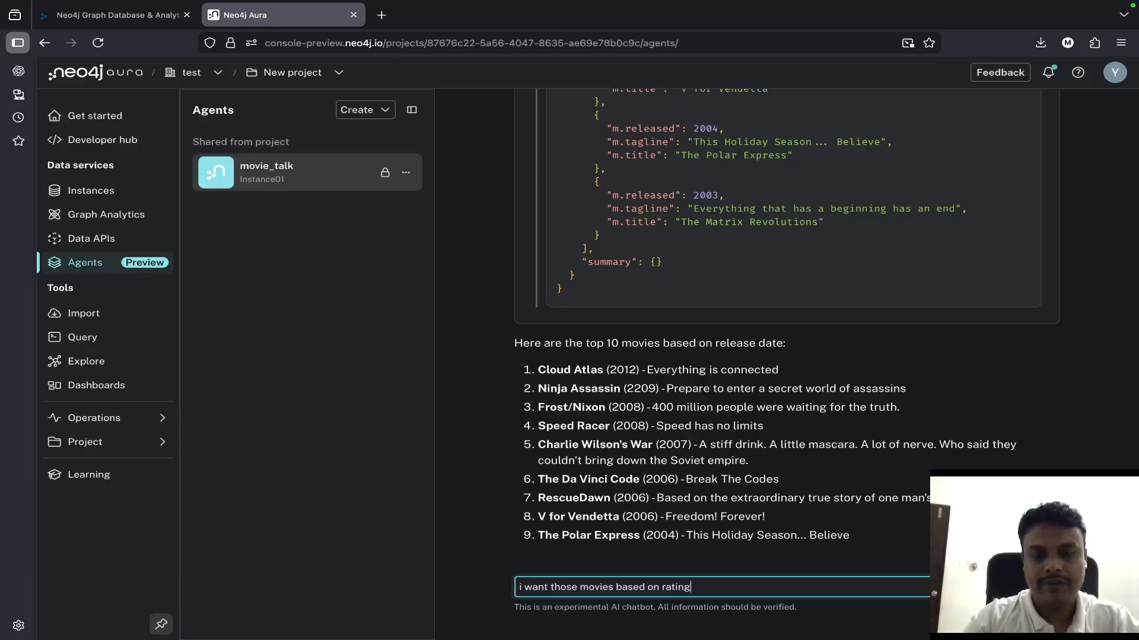
key("Return")
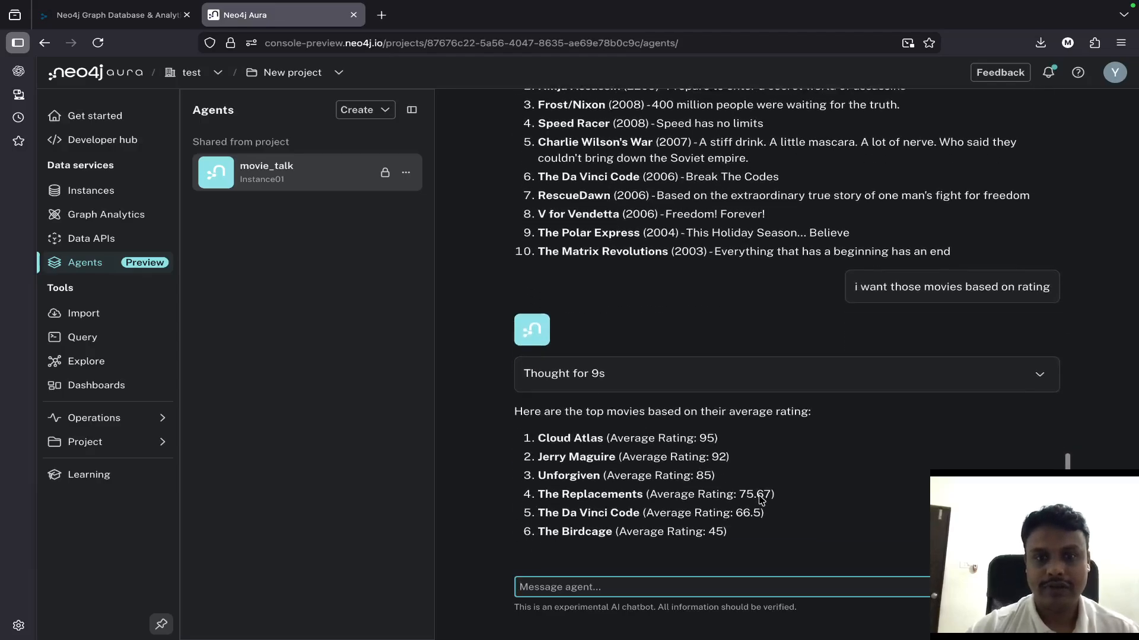
- Expand the thought details of the rating-based answer and examine the full Cypher query generated by user_question_to_cypher
left_click(1039, 374)
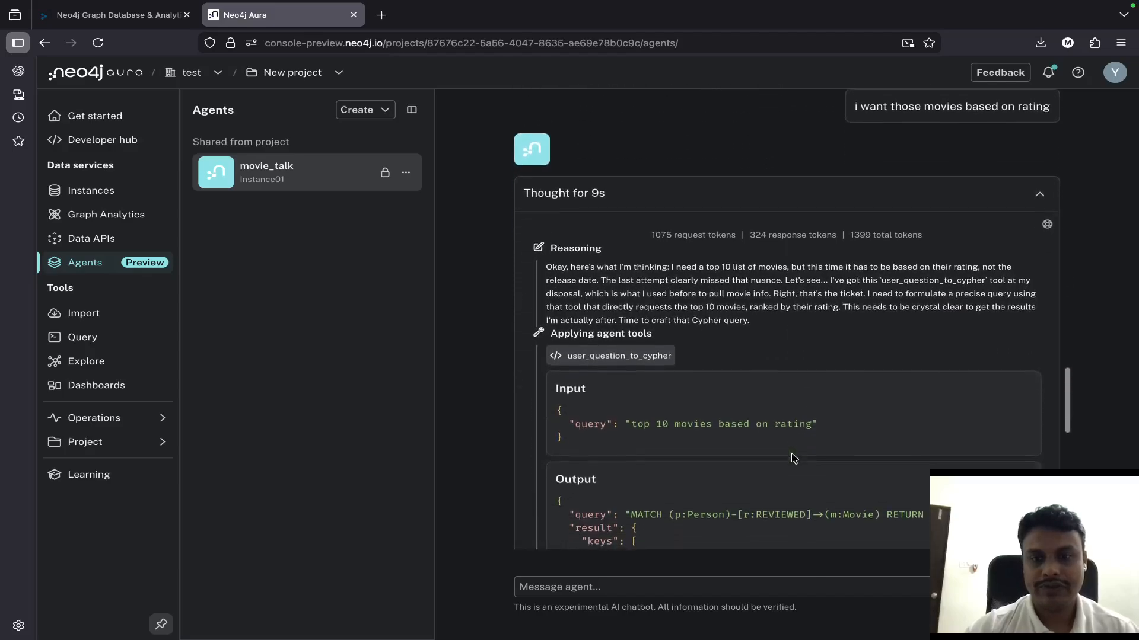
scroll(676, 364, "right", 3)
scroll(676, 364, "right", 5)
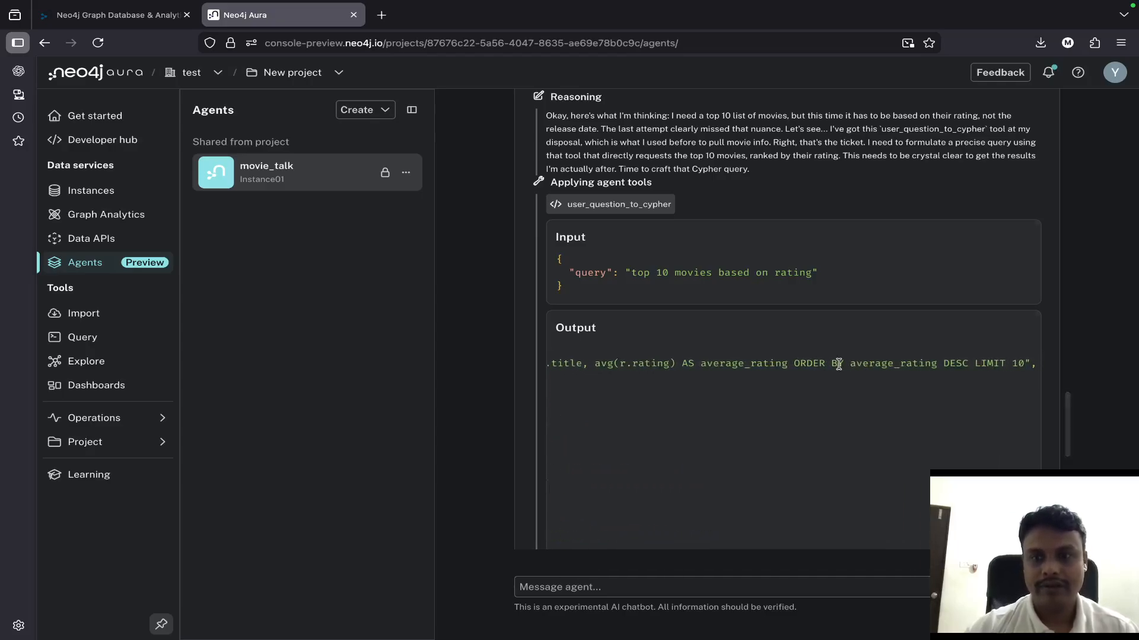
triple_click(838, 364)
scroll(838, 364, "left", 8)
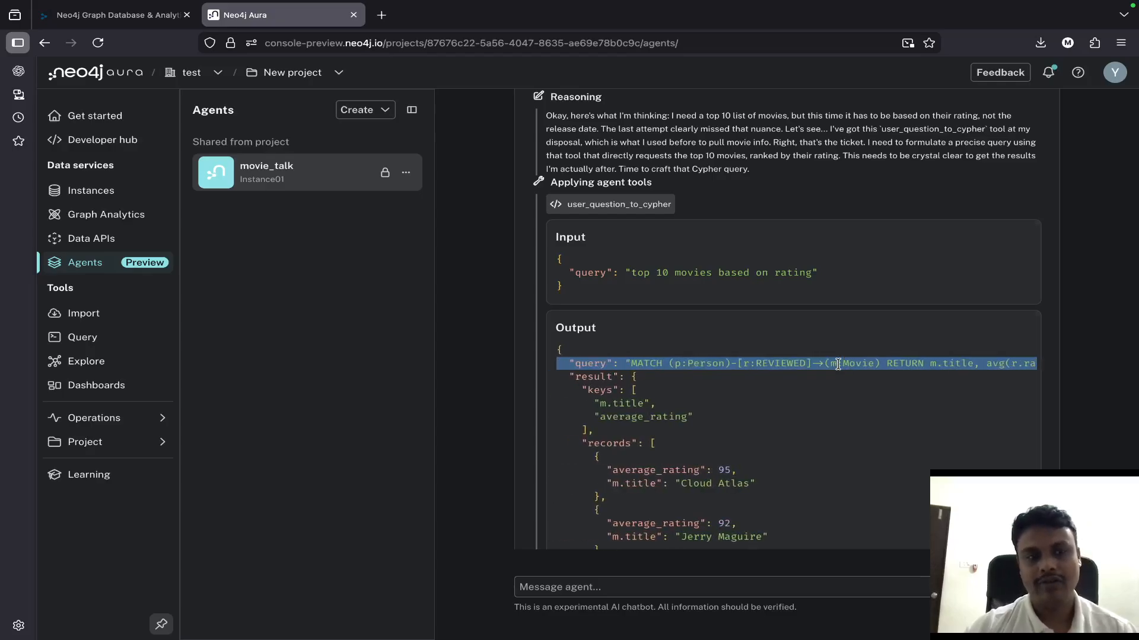
- Check the management options available for the movie_talk agent in the agents list
scroll(838, 365, "up", 15)
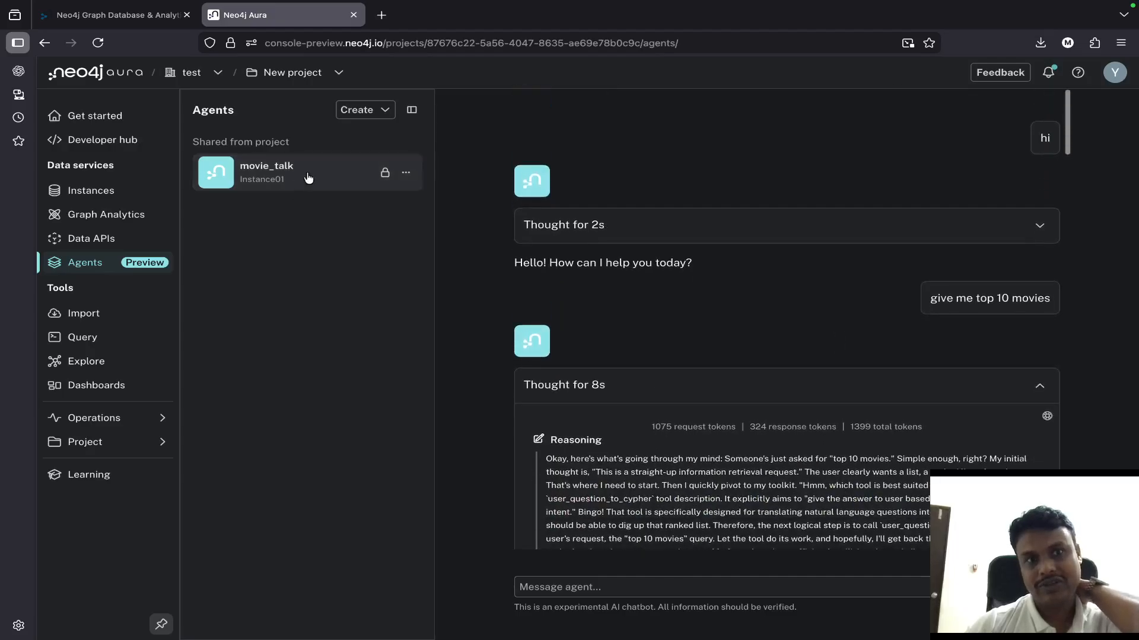
left_click(409, 173)
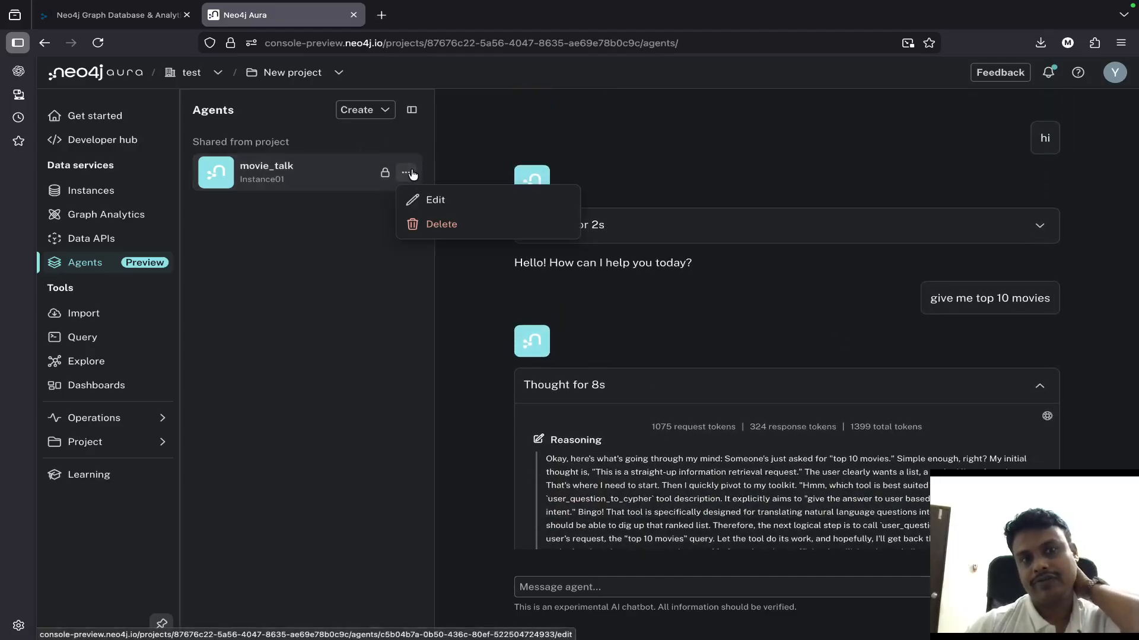
left_click(327, 284)
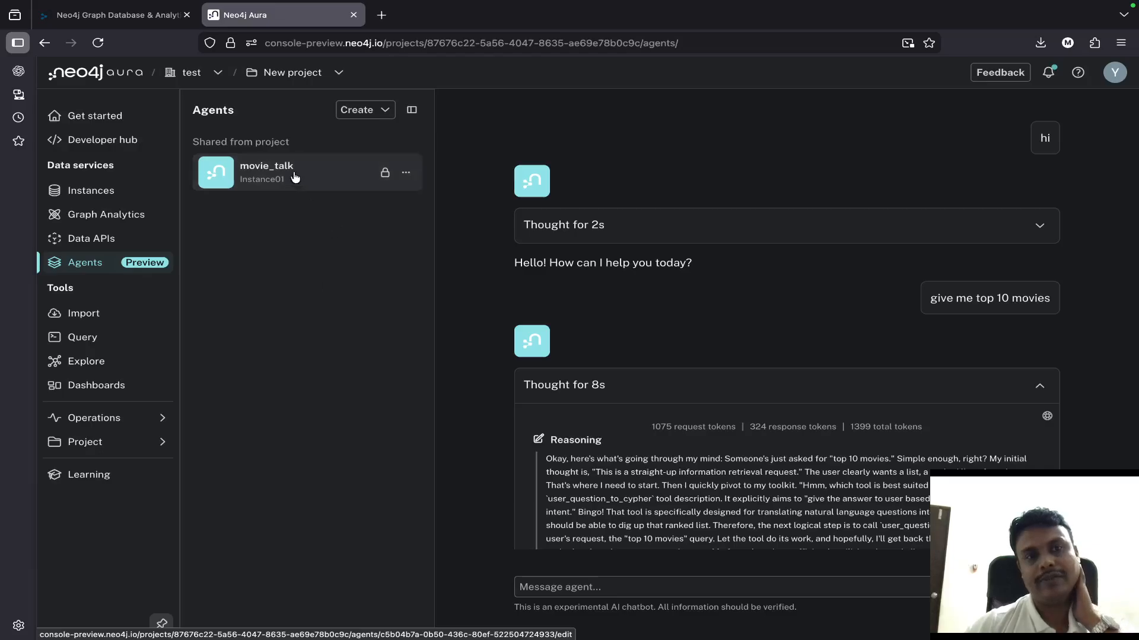
left_click(408, 173)
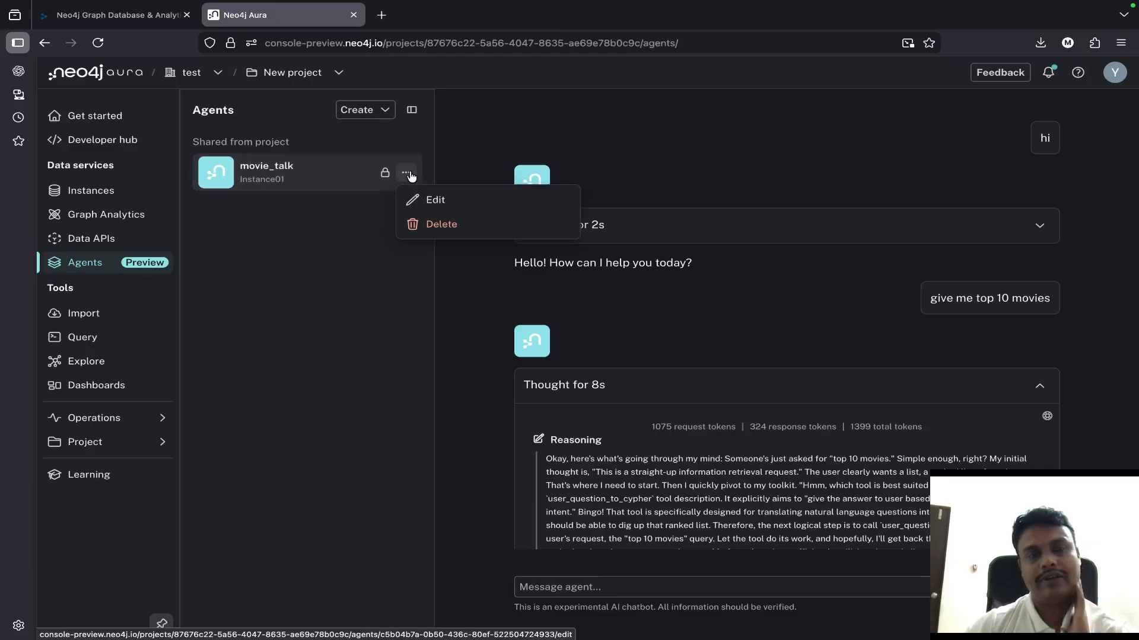
left_click(338, 313)
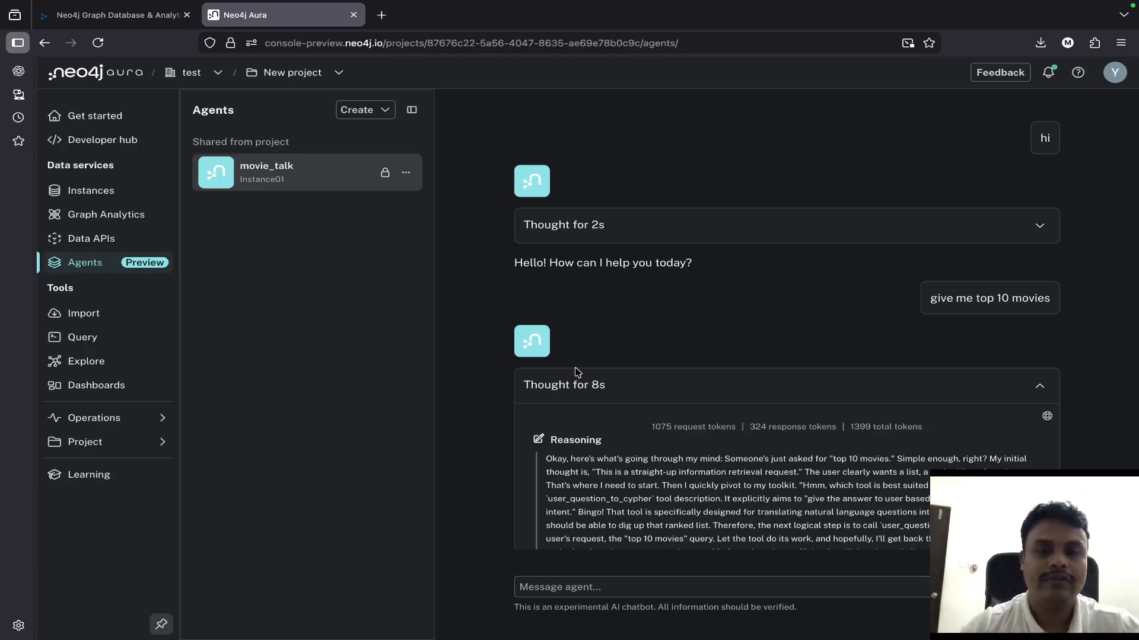
- Review the rating-based answer together with its reasoning and the user_question_to_cypher input and output
scroll(575, 368, "down", 15)
scroll(575, 368, "down", 10)
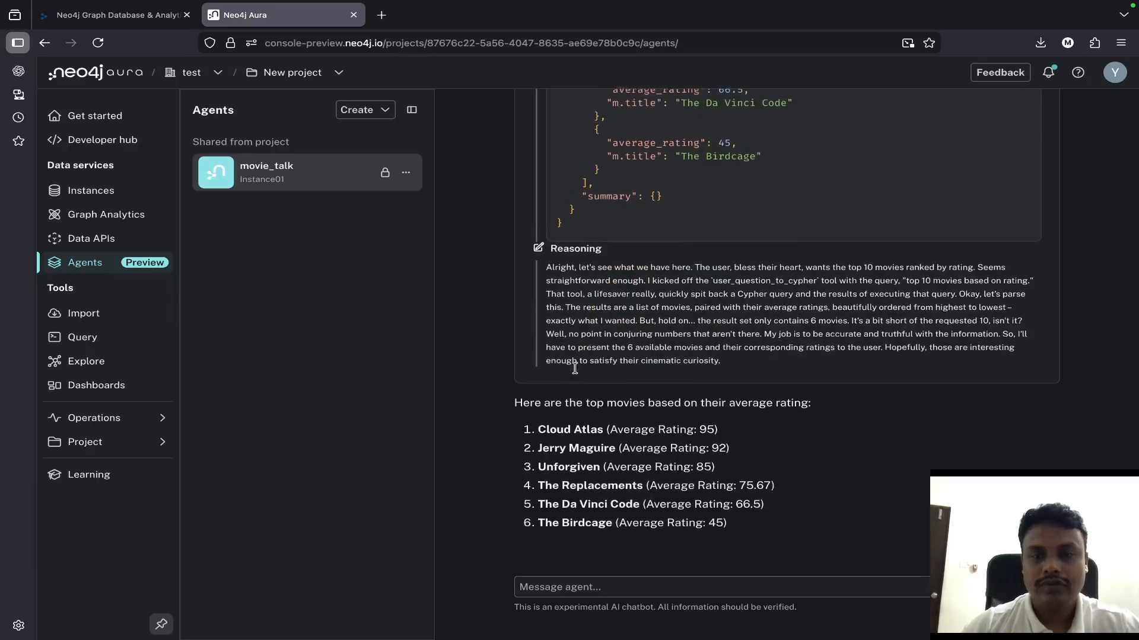
scroll(575, 368, "up", 20)
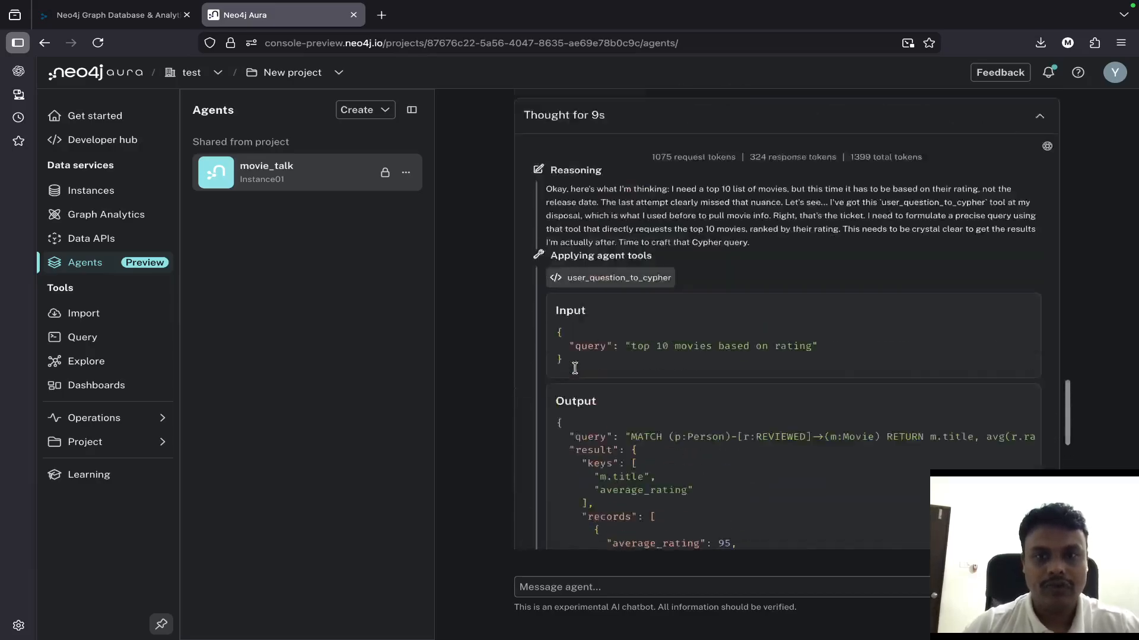